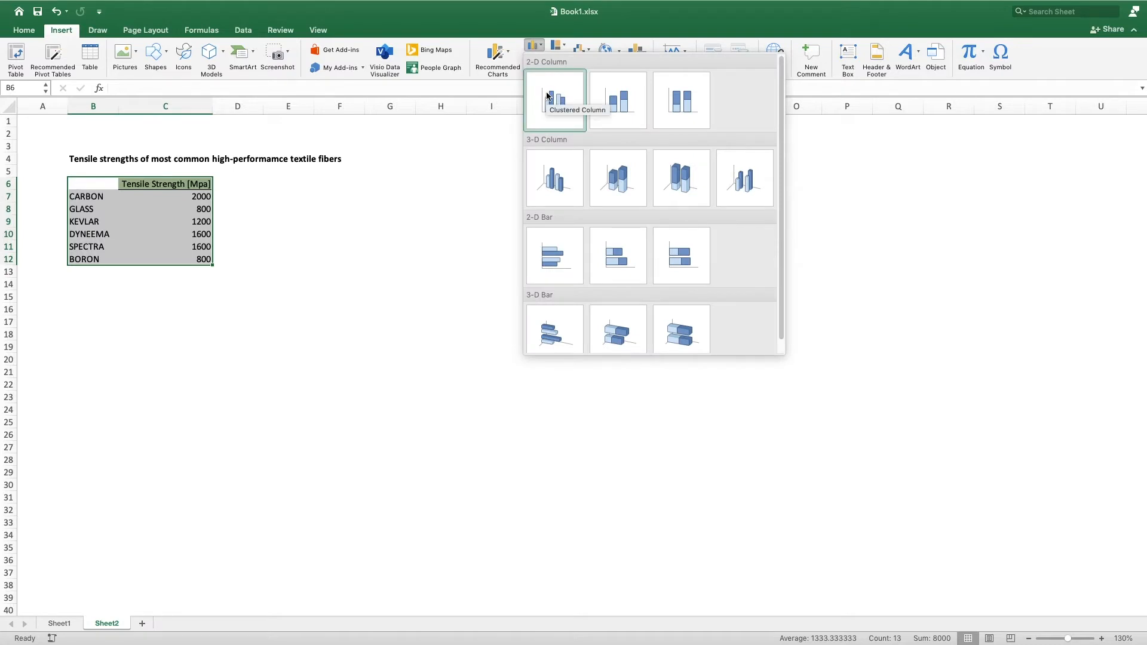
Insert a clustered column chart of the tensile strength table and move it up nearer the data
{"action": "left_click", "coordinate": [547, 96]}
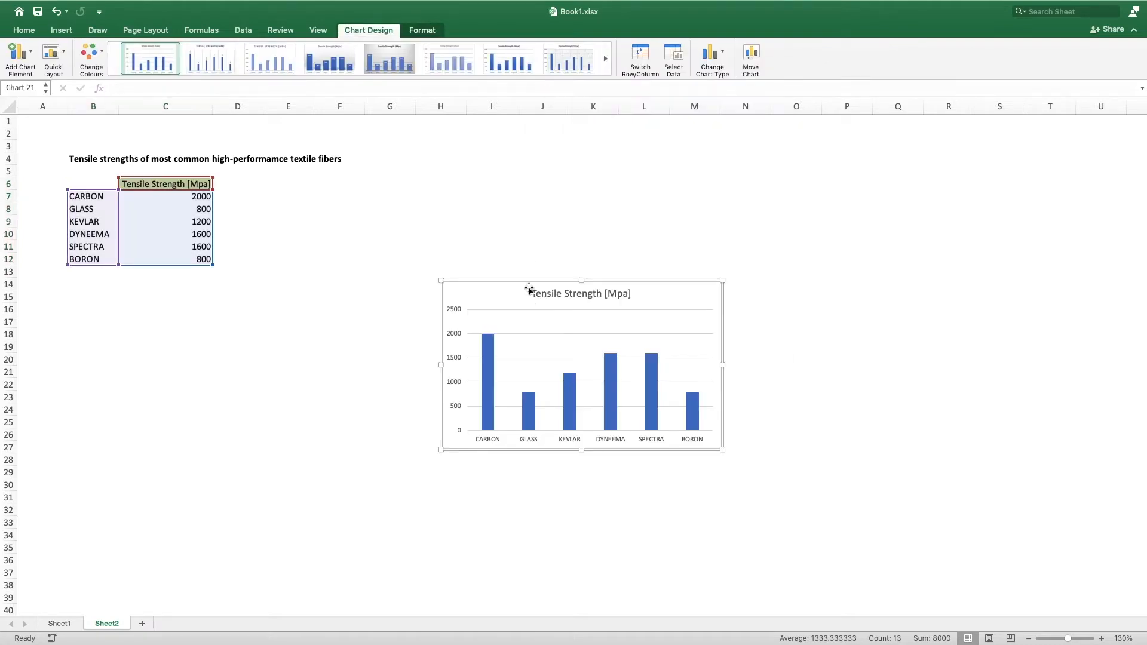
{"action": "left_click_drag", "start_coordinate": [522, 285], "coordinate": [460, 190]}
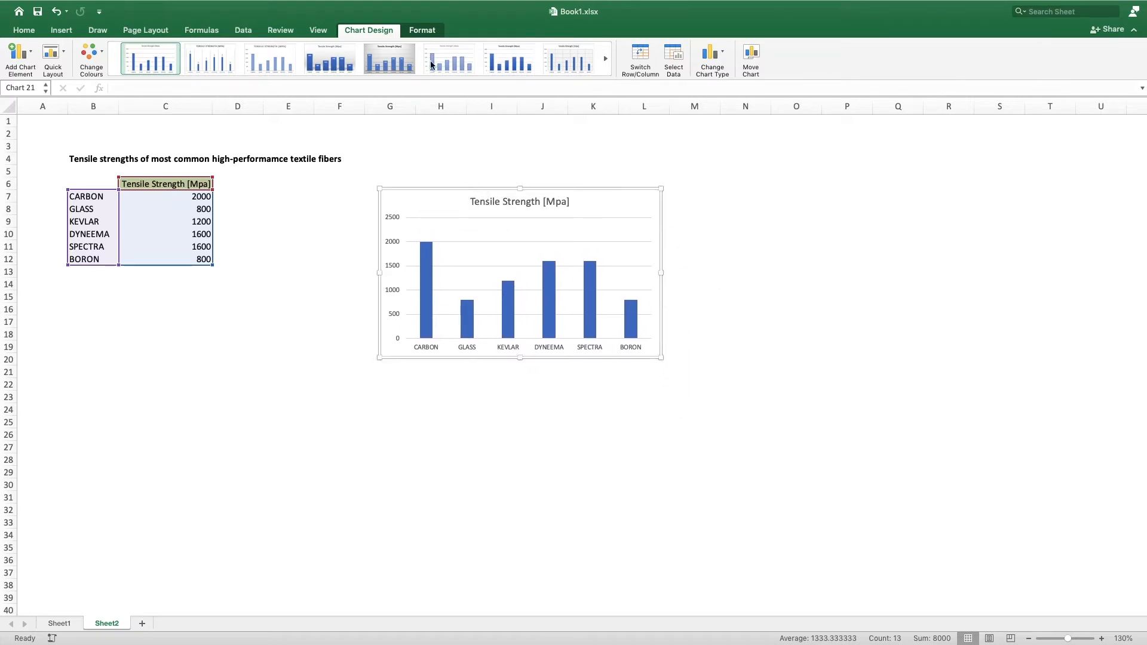
Resize the chart to 5" high and 10" wide and shift it up level with the sheet heading
{"action": "left_click", "coordinate": [422, 30]}
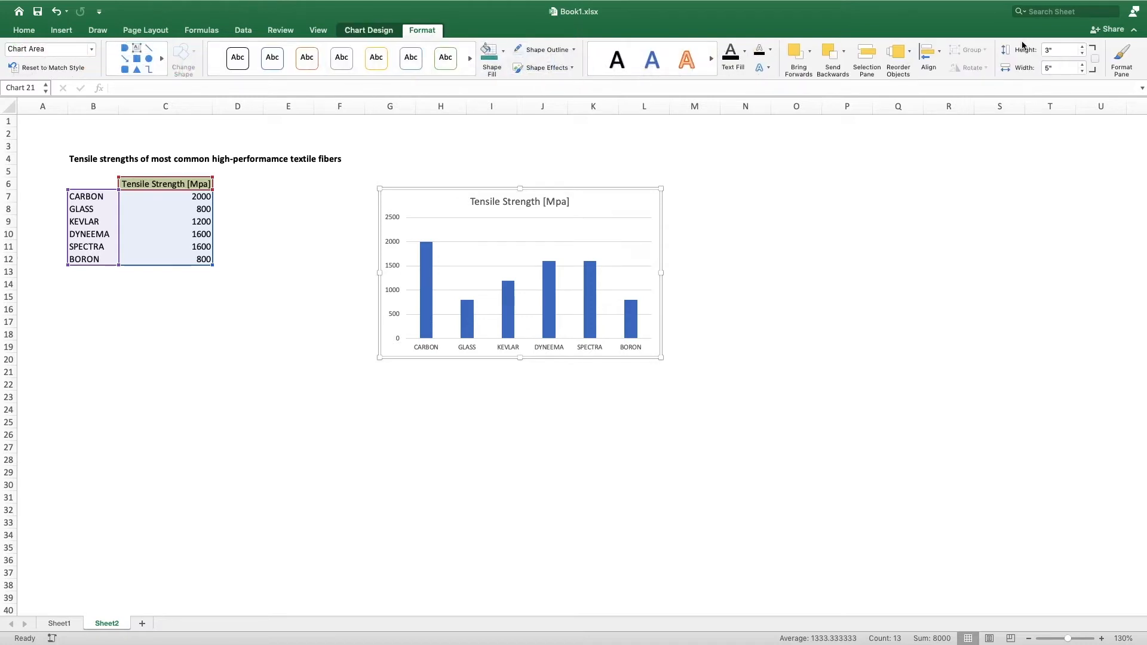
{"action": "left_click", "coordinate": [1049, 50]}
{"action": "left_click", "coordinate": [1049, 69]}
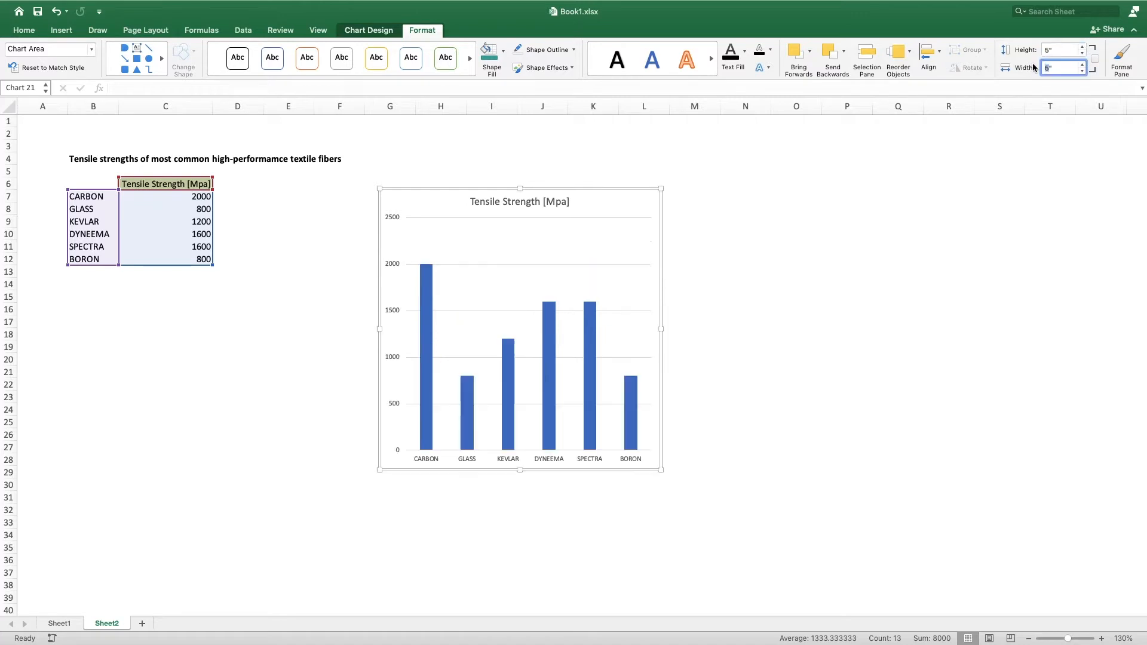
{"action": "key", "text": "Return"}
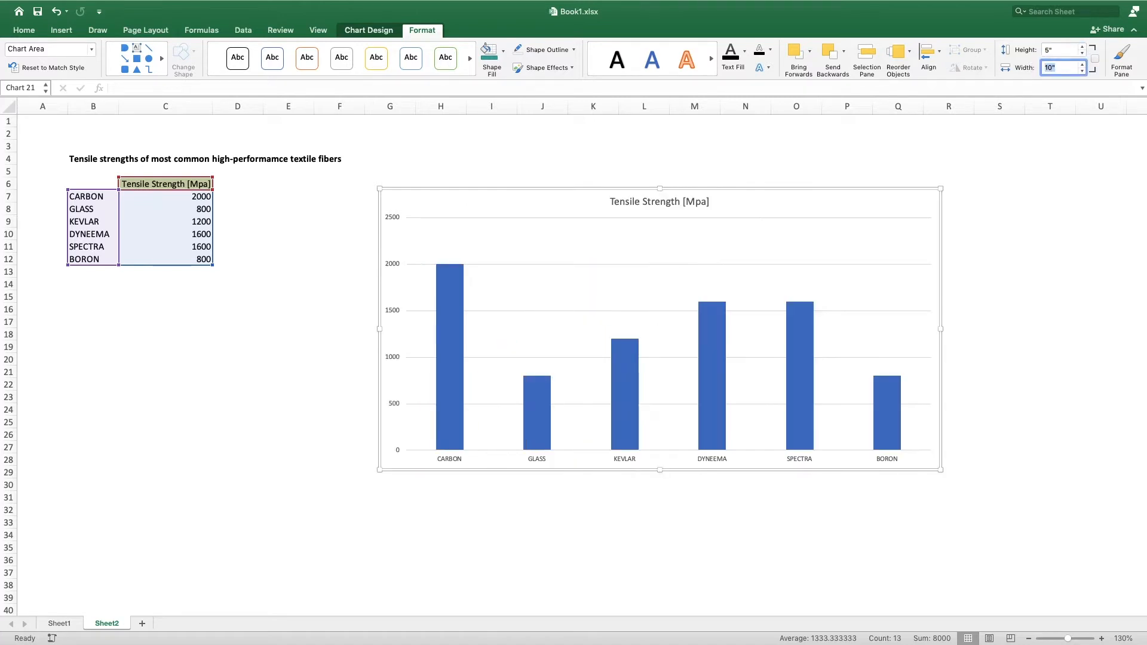
{"action": "left_click_drag", "start_coordinate": [708, 187], "coordinate": [697, 164]}
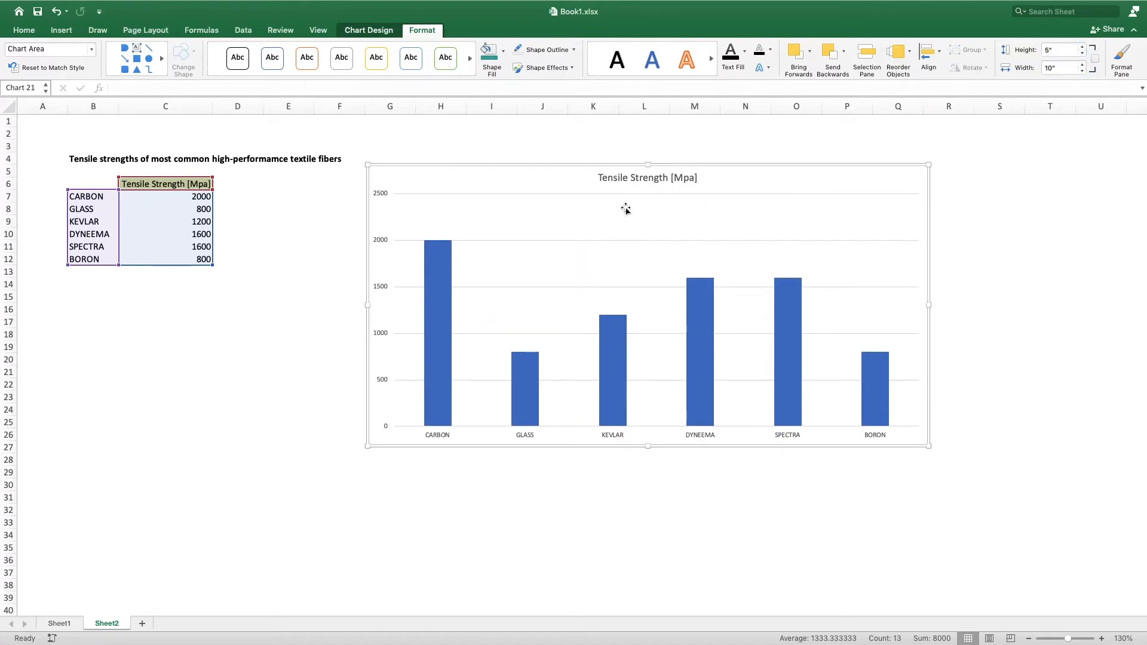
Delete the chart's vertical value axis
{"action": "left_click", "coordinate": [381, 192]}
{"action": "key", "text": "Delete"}
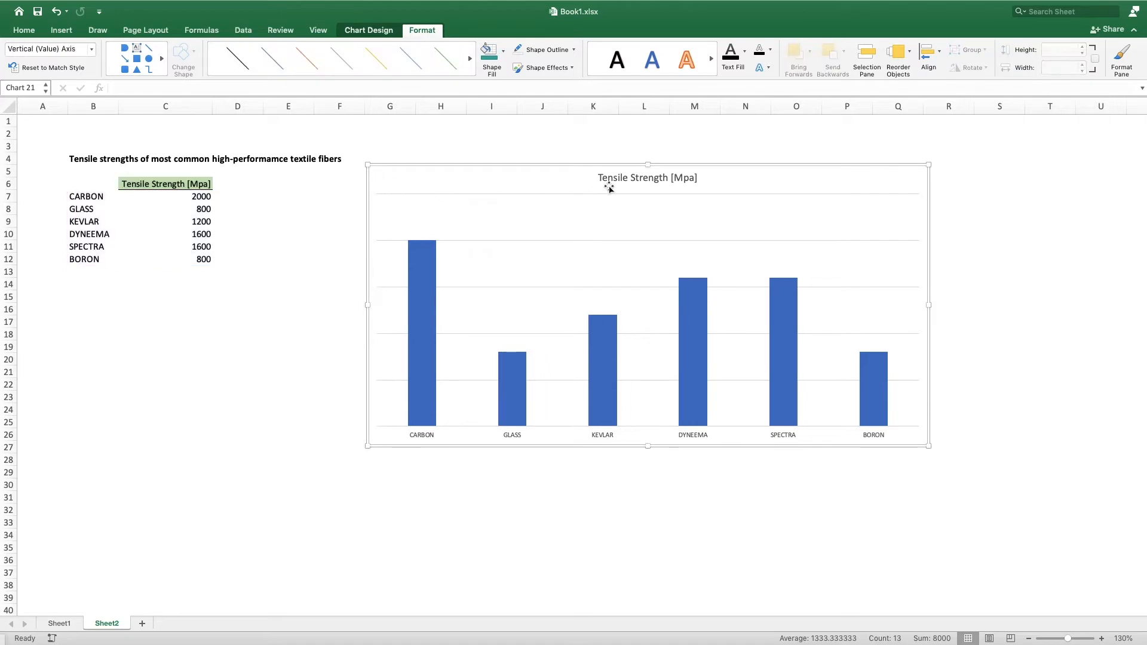
Link the chart title to the heading text in cell B4 of Sheet2
{"action": "left_click", "coordinate": [630, 182]}
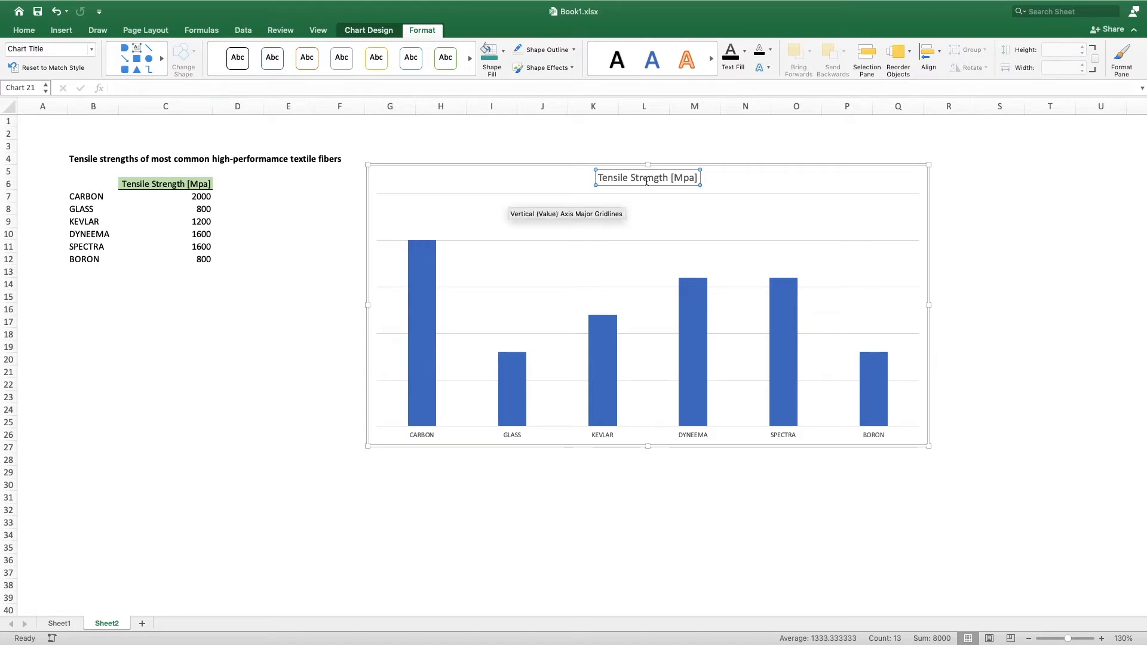
{"action": "left_click", "coordinate": [171, 89]}
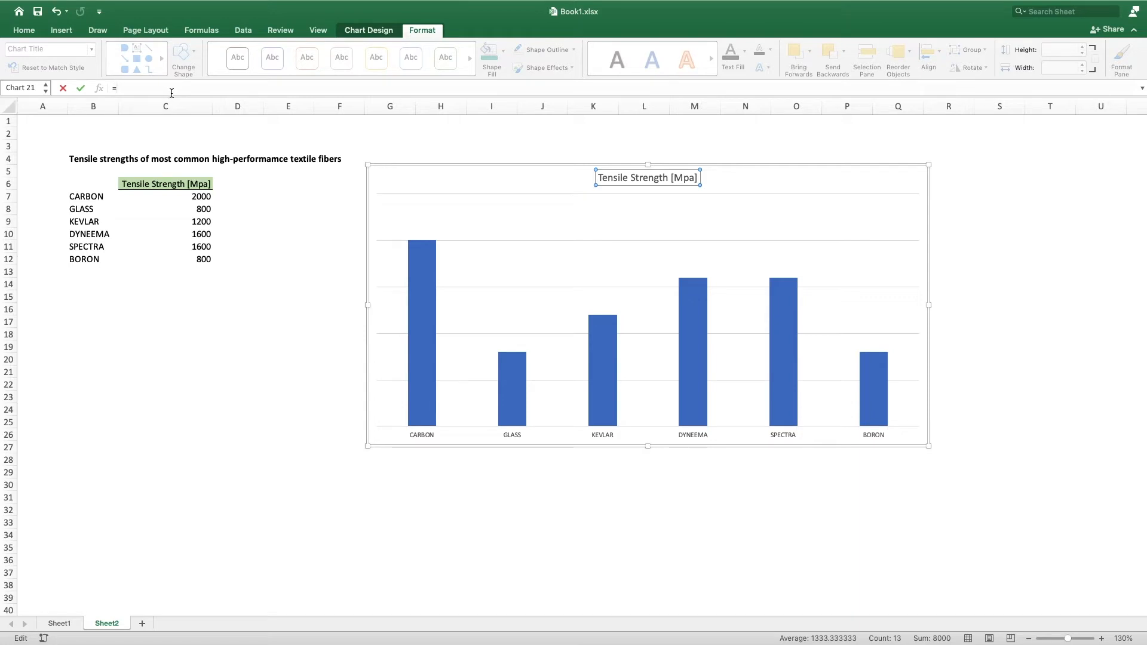
{"action": "left_click", "coordinate": [85, 160]}
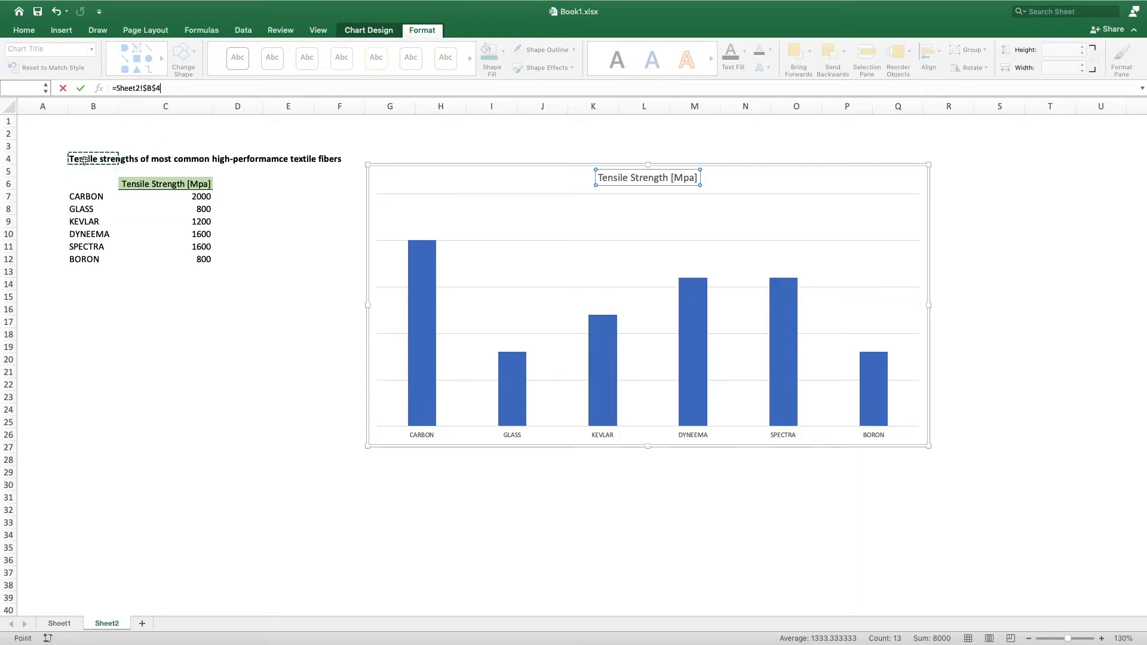
{"action": "key", "text": "Return"}
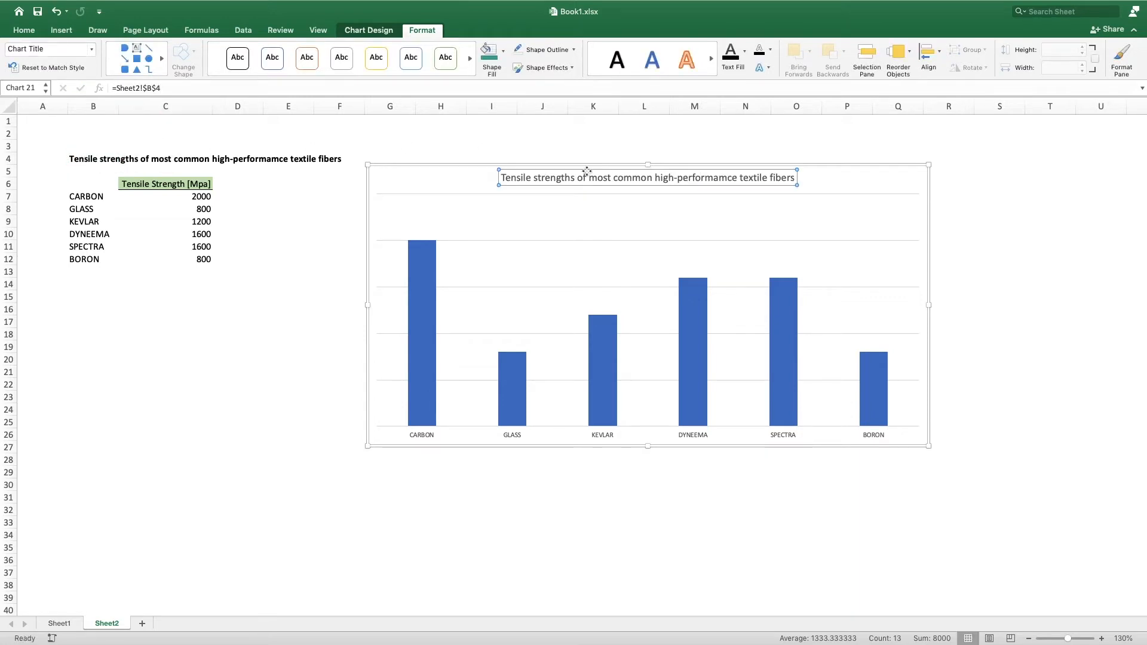
Delete the chart's major gridlines and remove the outline around the chart area
{"action": "left_click", "coordinate": [529, 241]}
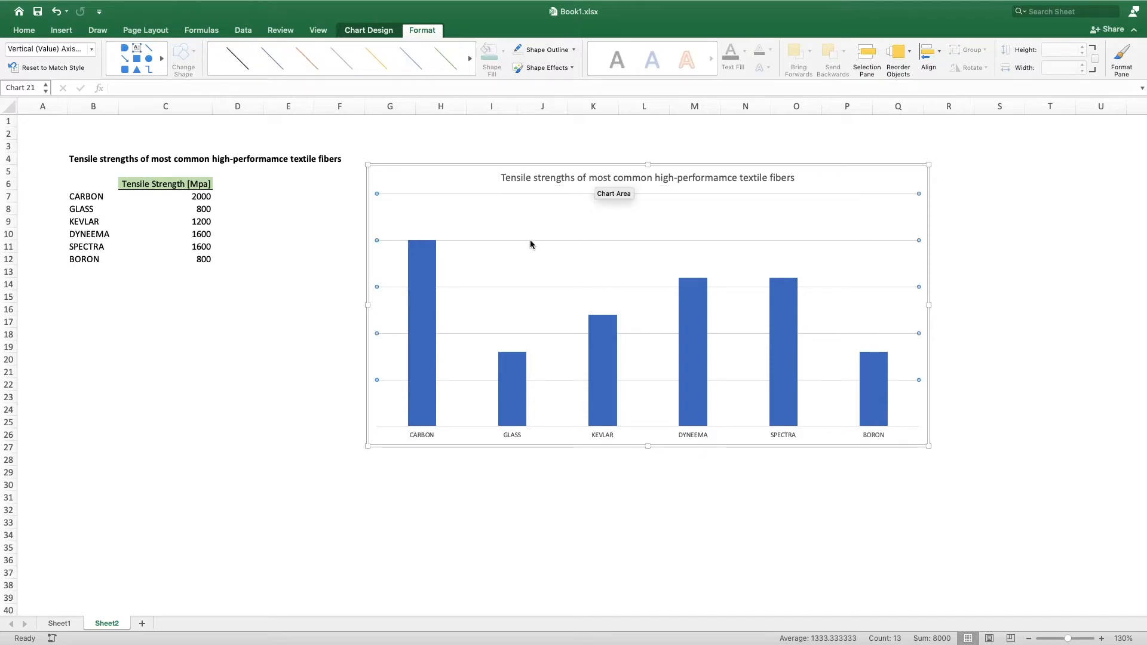
{"action": "key", "text": "Delete"}
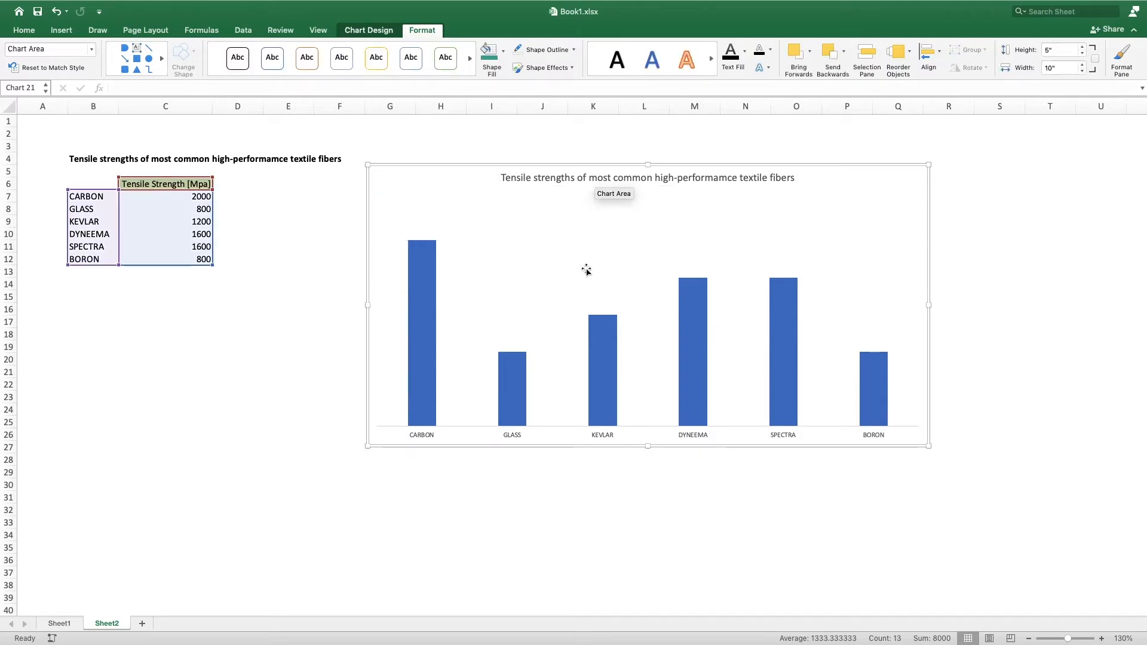
{"action": "left_click", "coordinate": [551, 165]}
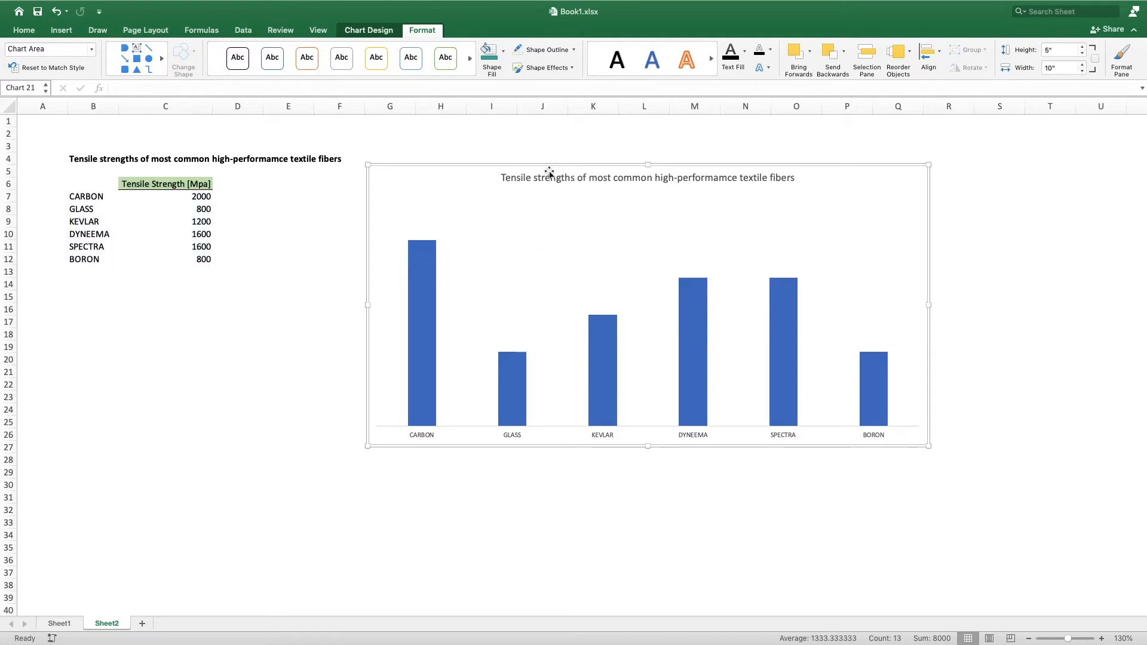
{"action": "left_click", "coordinate": [574, 50]}
{"action": "left_click", "coordinate": [562, 88]}
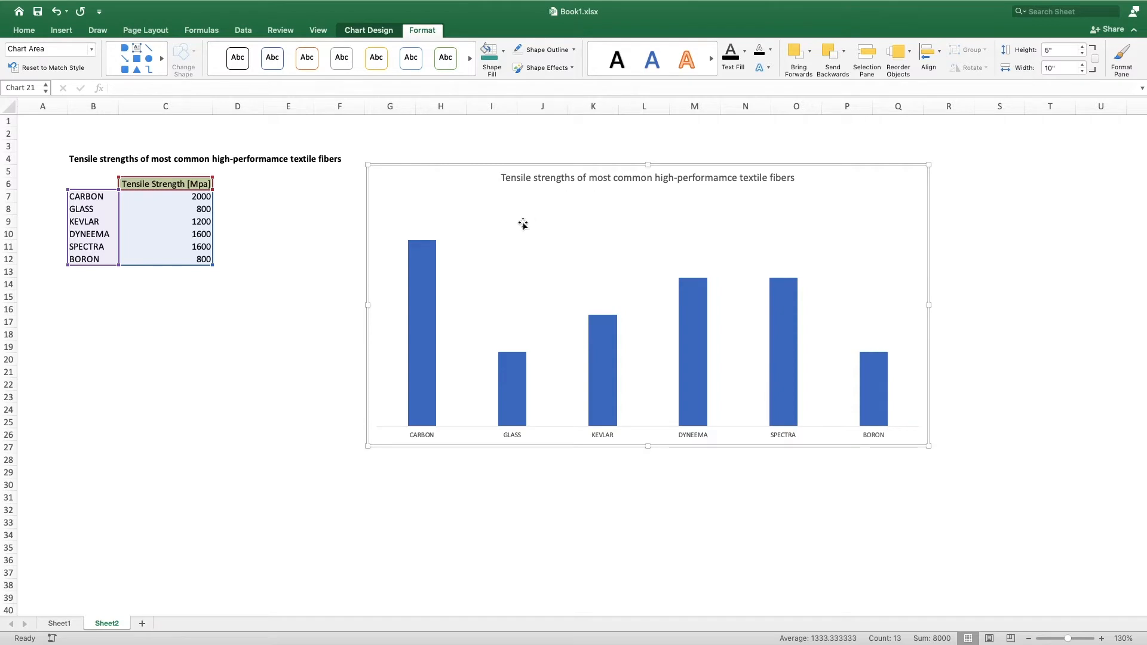
Set the column series' gap width to 45% and move the chart closer to the data table
{"action": "right_click", "coordinate": [498, 168]}
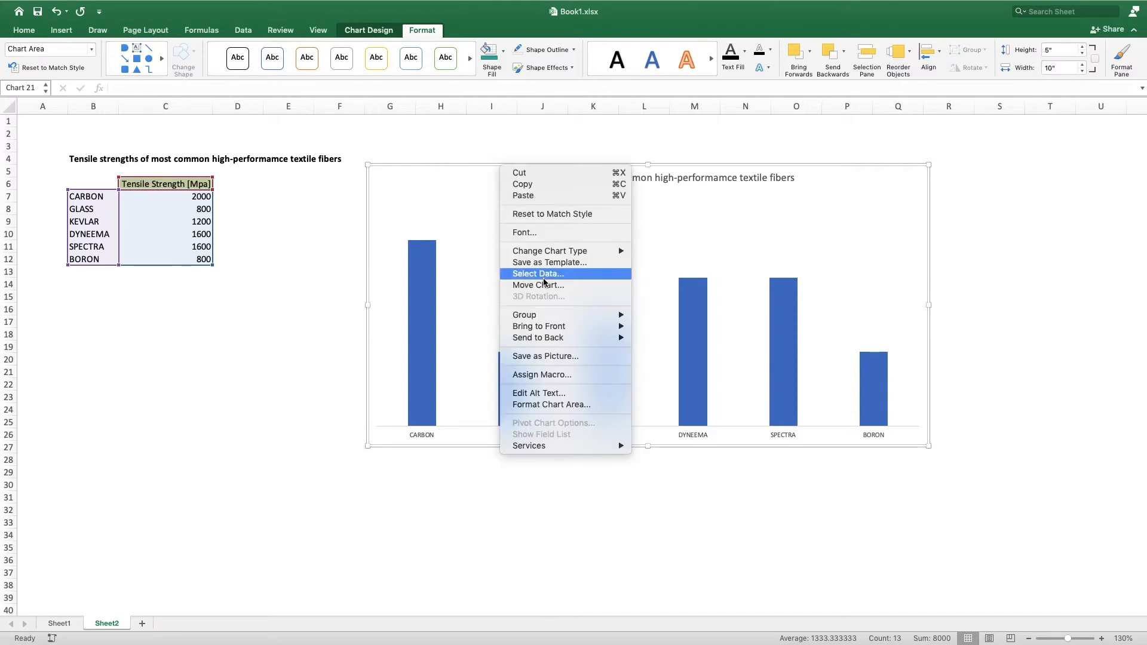
{"action": "left_click", "coordinate": [569, 406]}
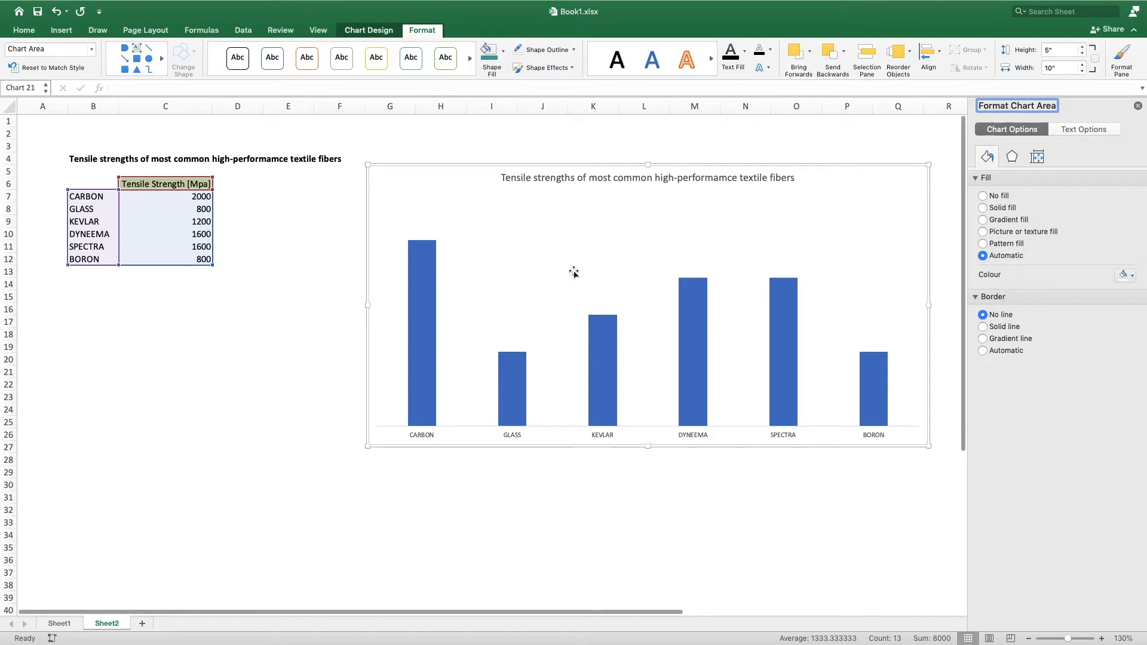
{"action": "left_click", "coordinate": [422, 274]}
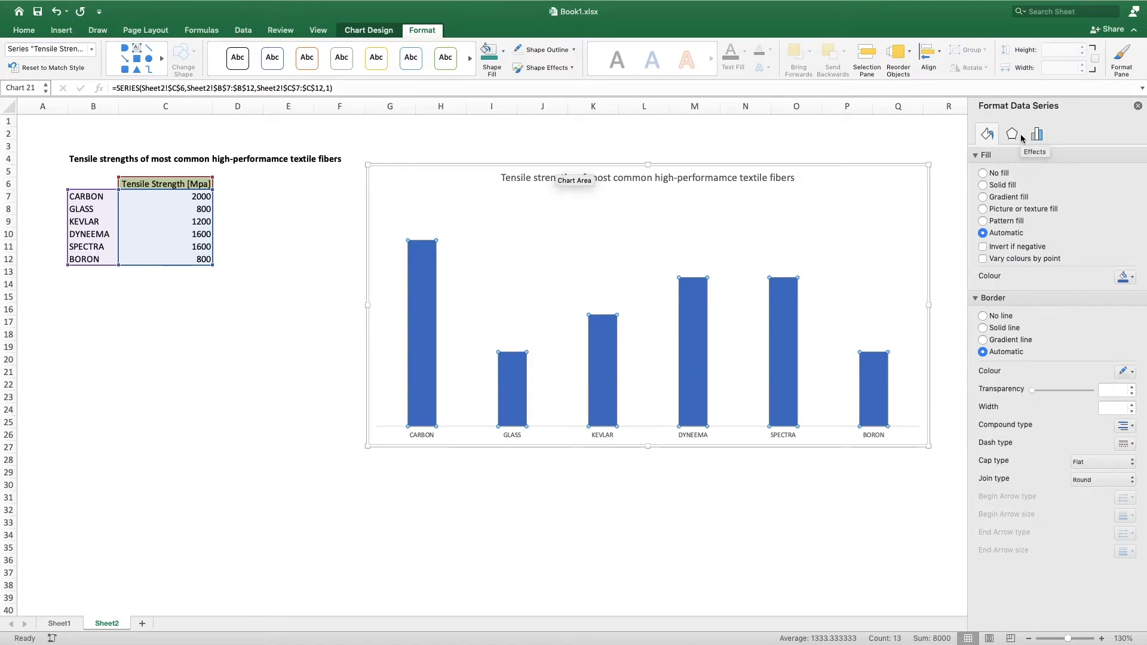
{"action": "left_click", "coordinate": [1039, 135]}
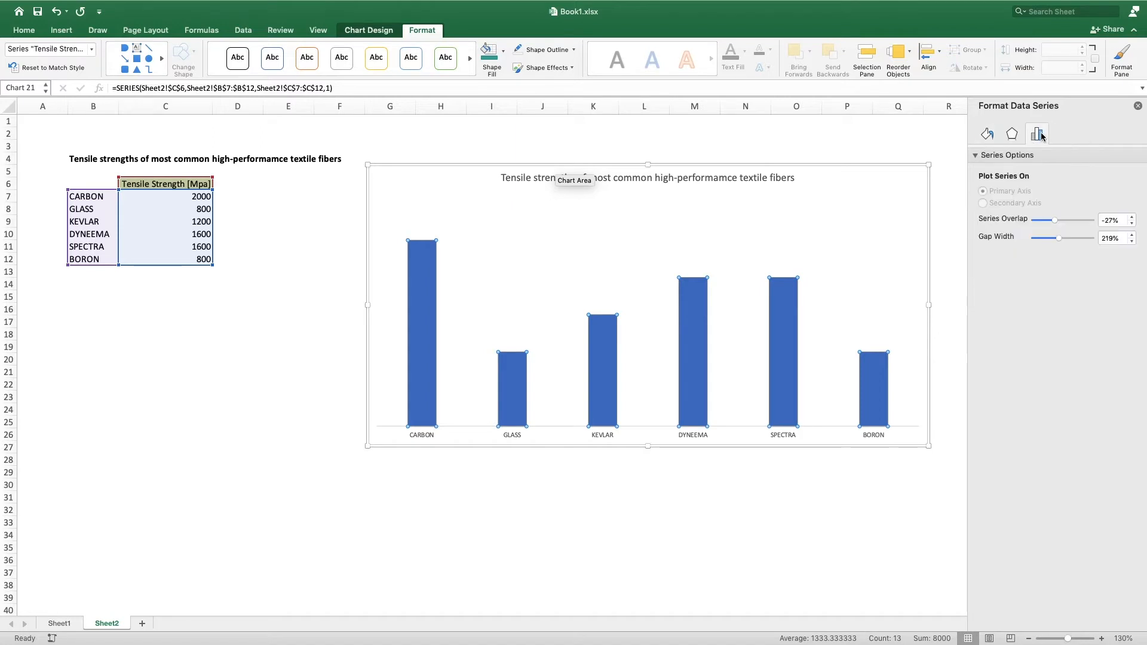
{"action": "left_click", "coordinate": [1111, 239]}
{"action": "type", "text": "45"}
{"action": "key", "text": "Return"}
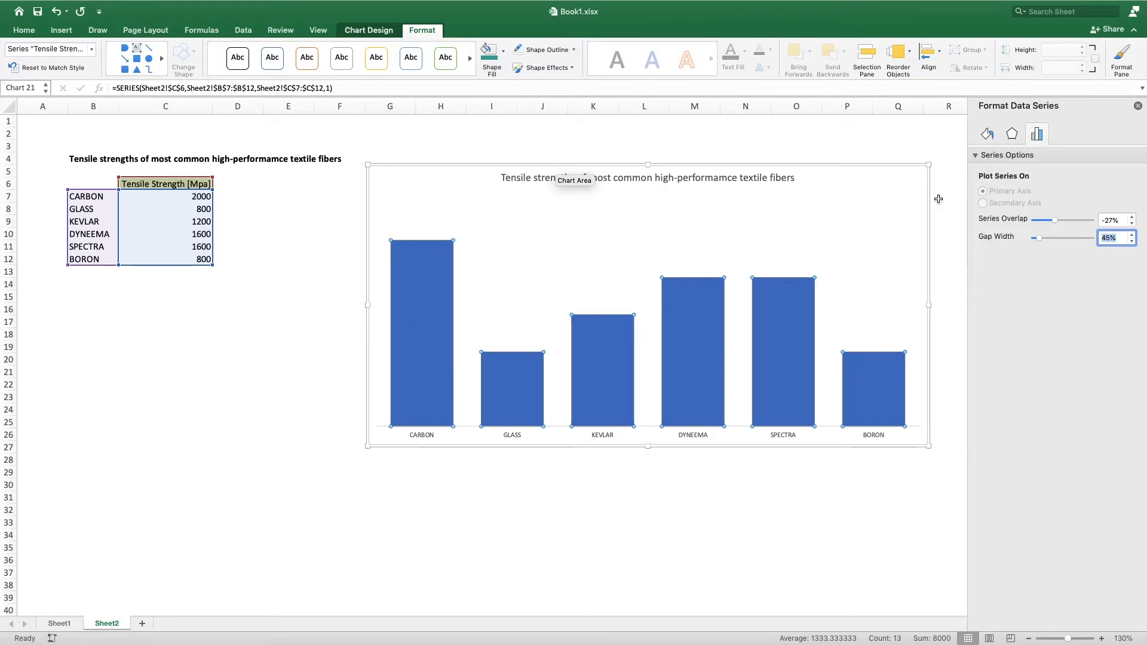
{"action": "left_click_drag", "start_coordinate": [771, 164], "coordinate": [718, 170]}
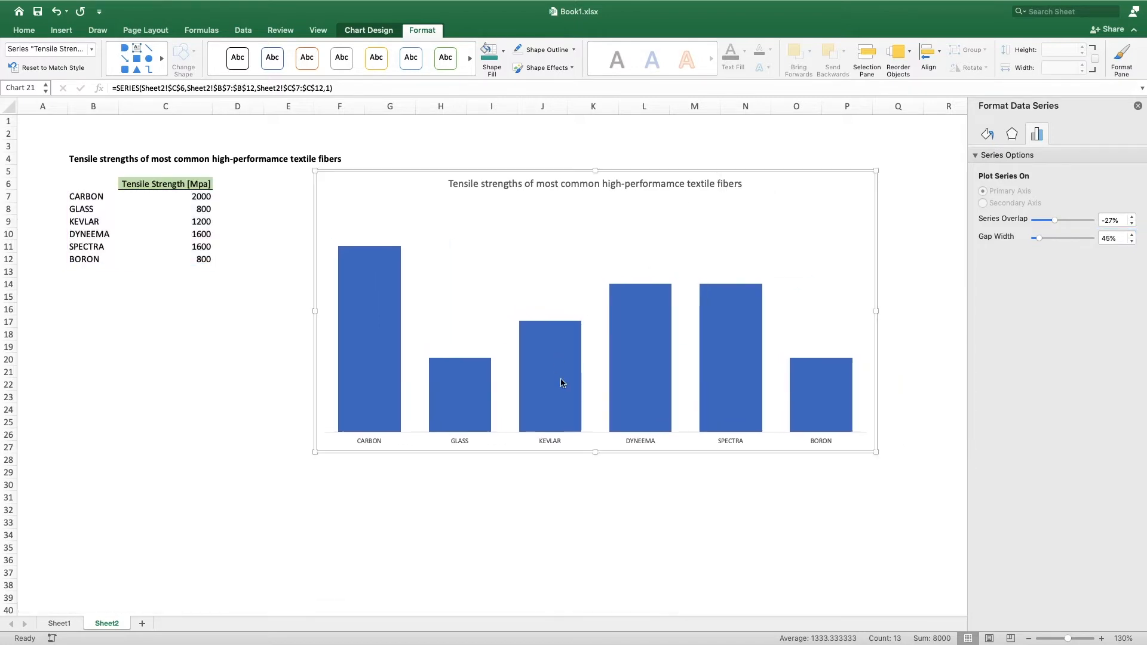
Format the horizontal axis labels in the Bebas font at size 14
{"action": "left_click", "coordinate": [369, 441]}
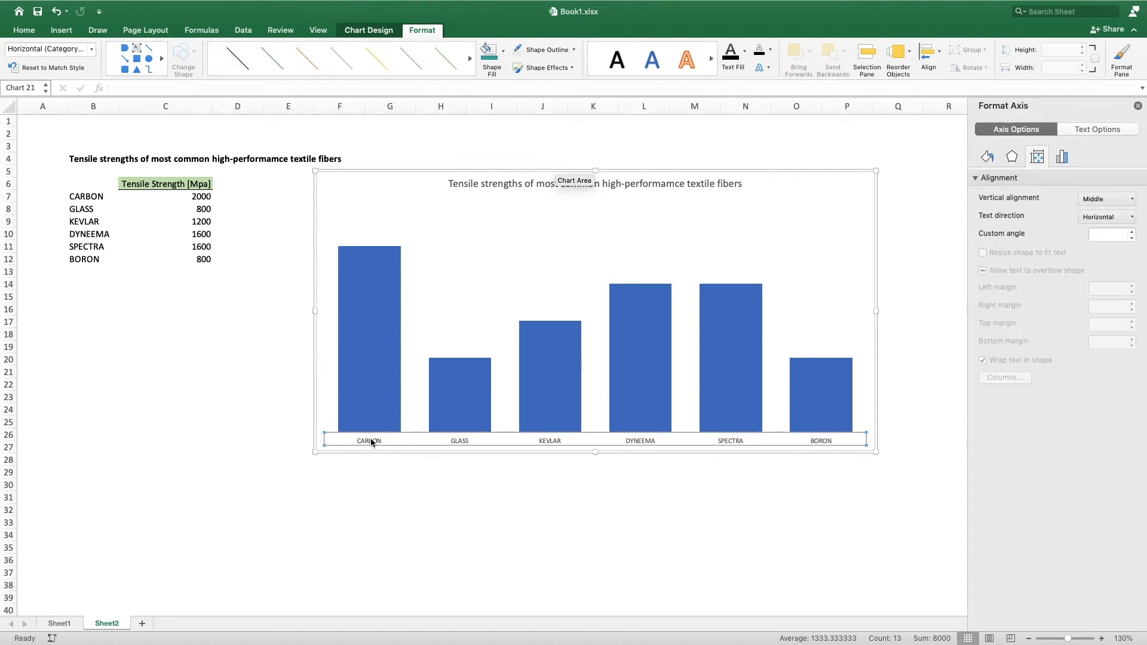
{"action": "left_click", "coordinate": [27, 31]}
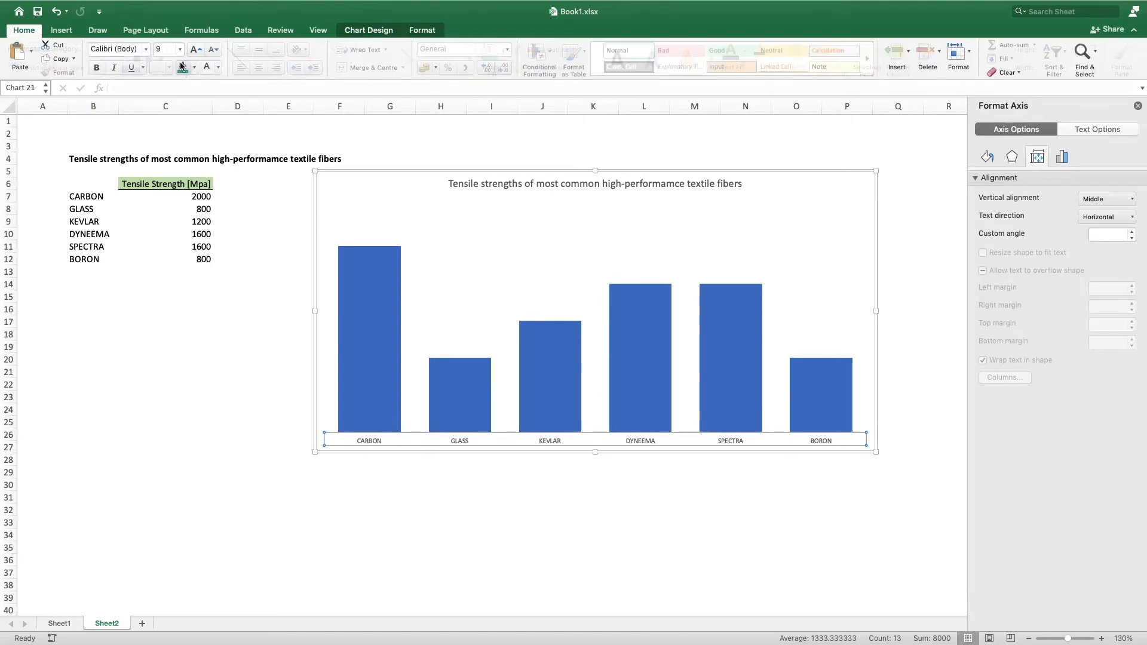
{"action": "left_click", "coordinate": [145, 51]}
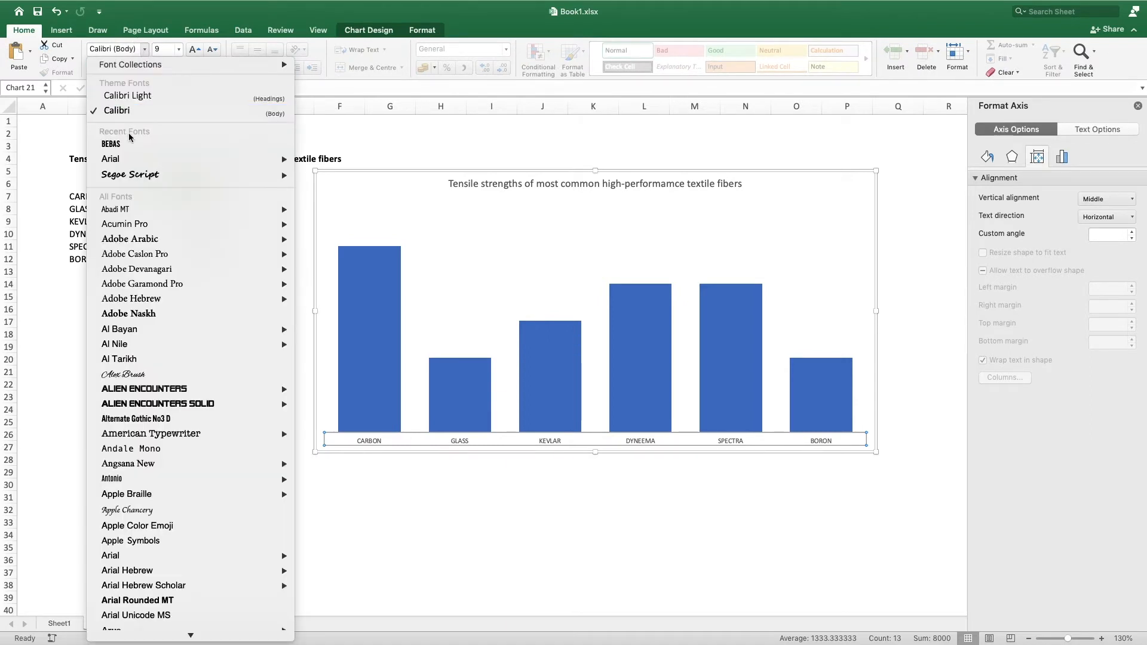
{"action": "left_click", "coordinate": [165, 47]}
{"action": "left_click", "coordinate": [164, 47]}
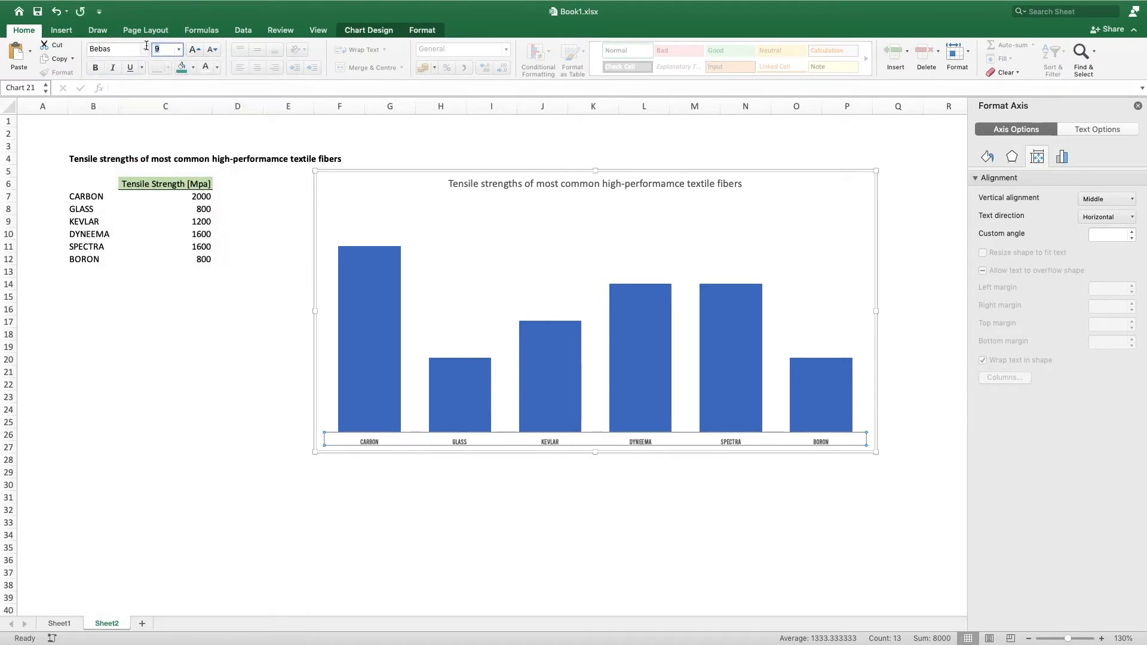
{"action": "key", "text": "Return"}
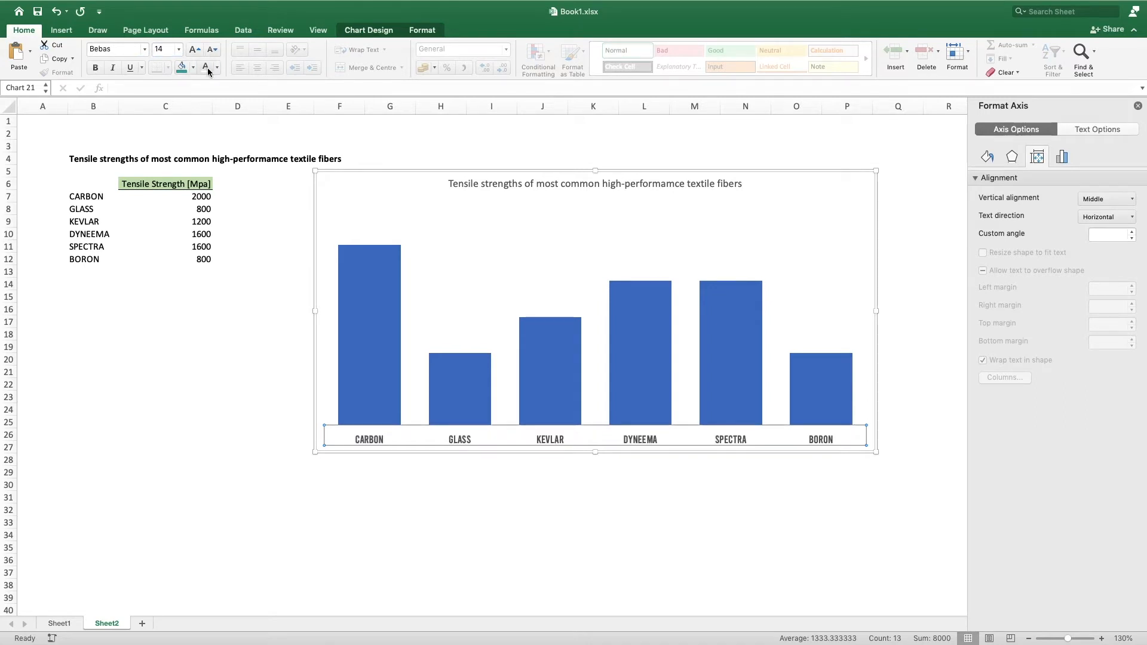
Fill the chart columns with the recently used teal colour and set their border to no line
{"action": "left_click", "coordinate": [370, 265]}
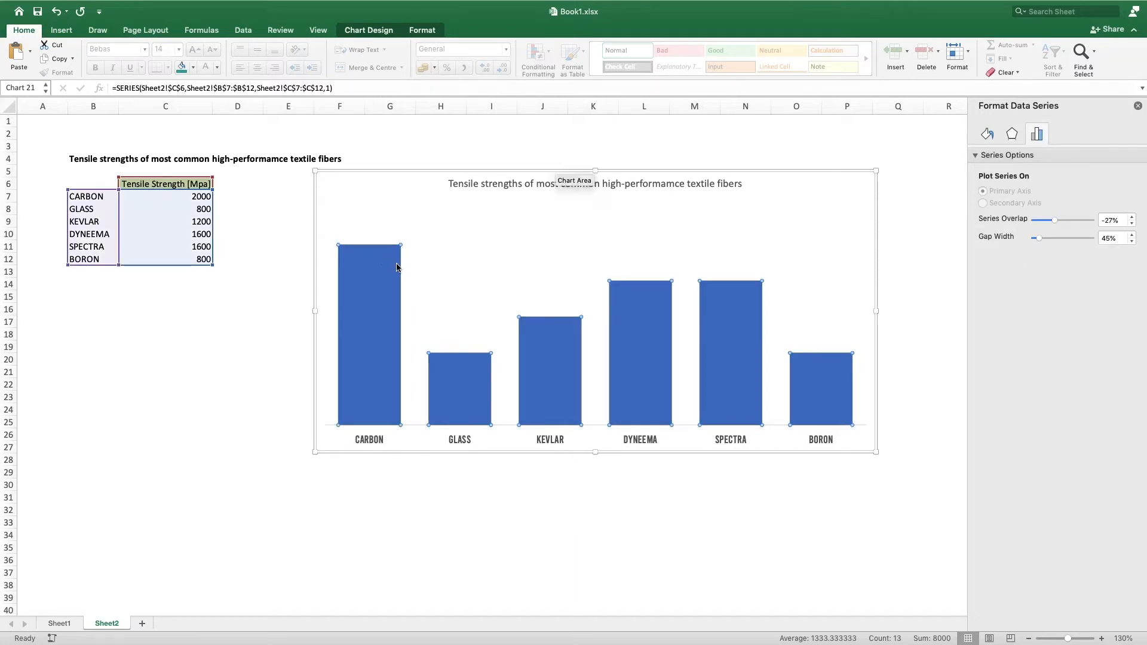
{"action": "left_click", "coordinate": [988, 135]}
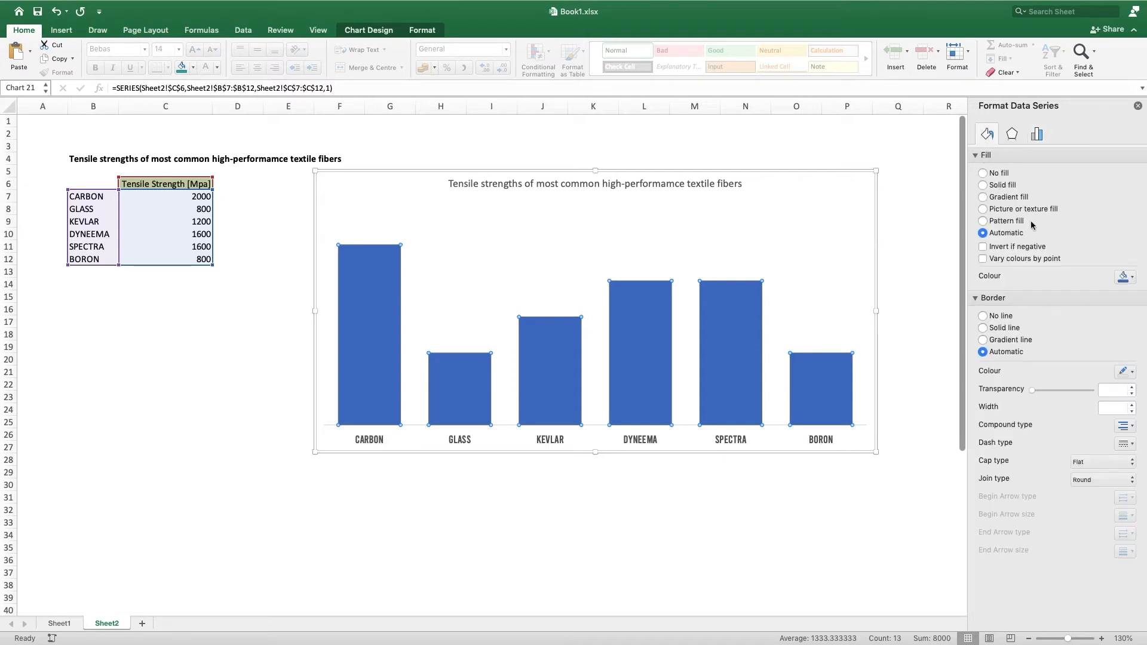
{"action": "left_click", "coordinate": [1132, 278]}
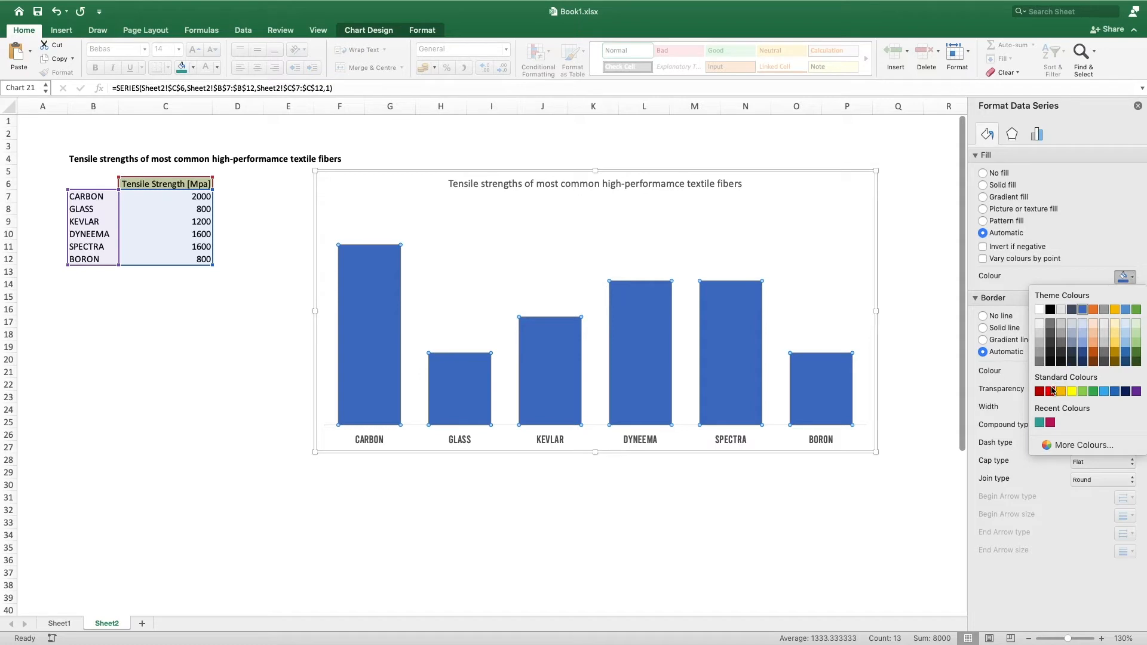
{"action": "left_click", "coordinate": [1039, 422]}
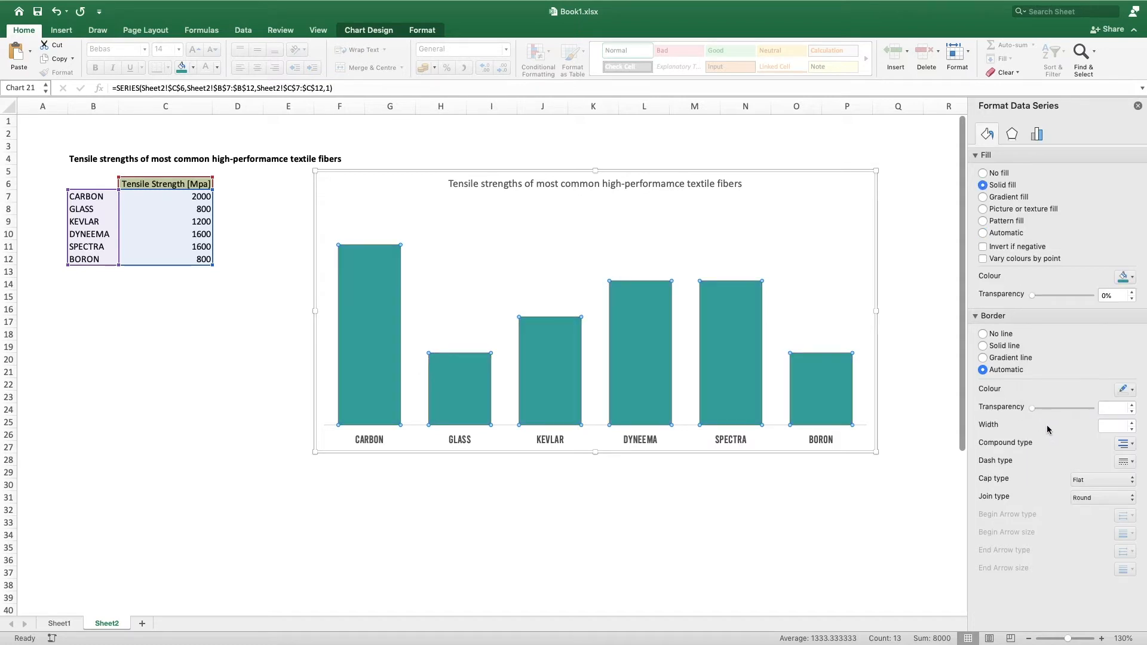
{"action": "left_click", "coordinate": [983, 335]}
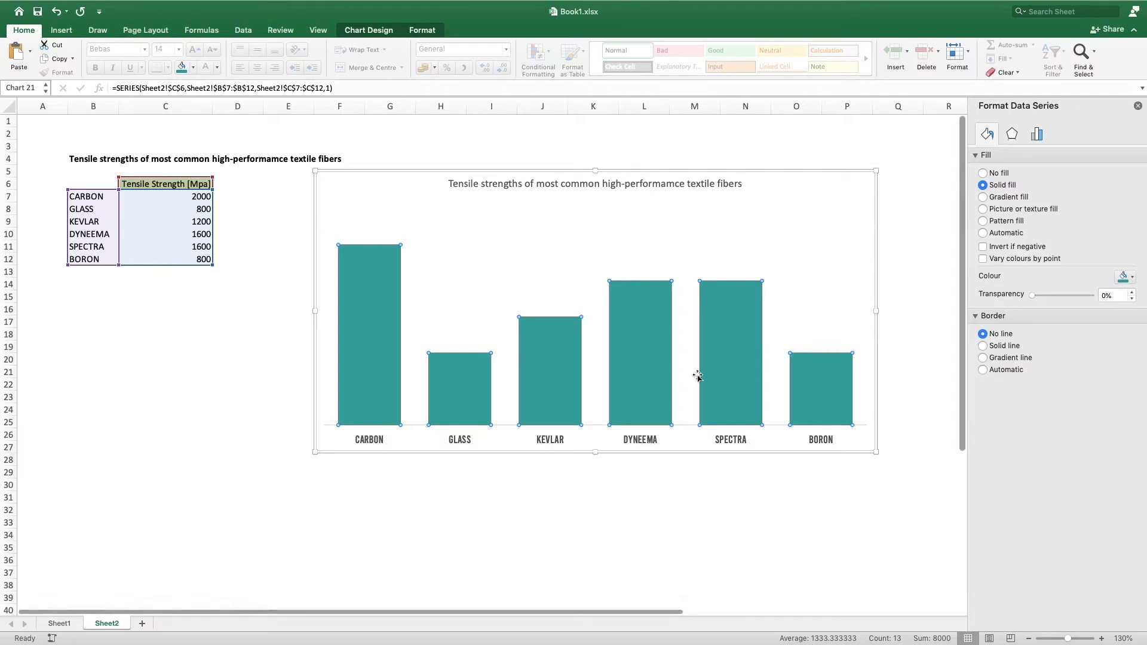
{"action": "left_click", "coordinate": [517, 483]}
Delete the chart title
{"action": "left_click", "coordinate": [622, 185]}
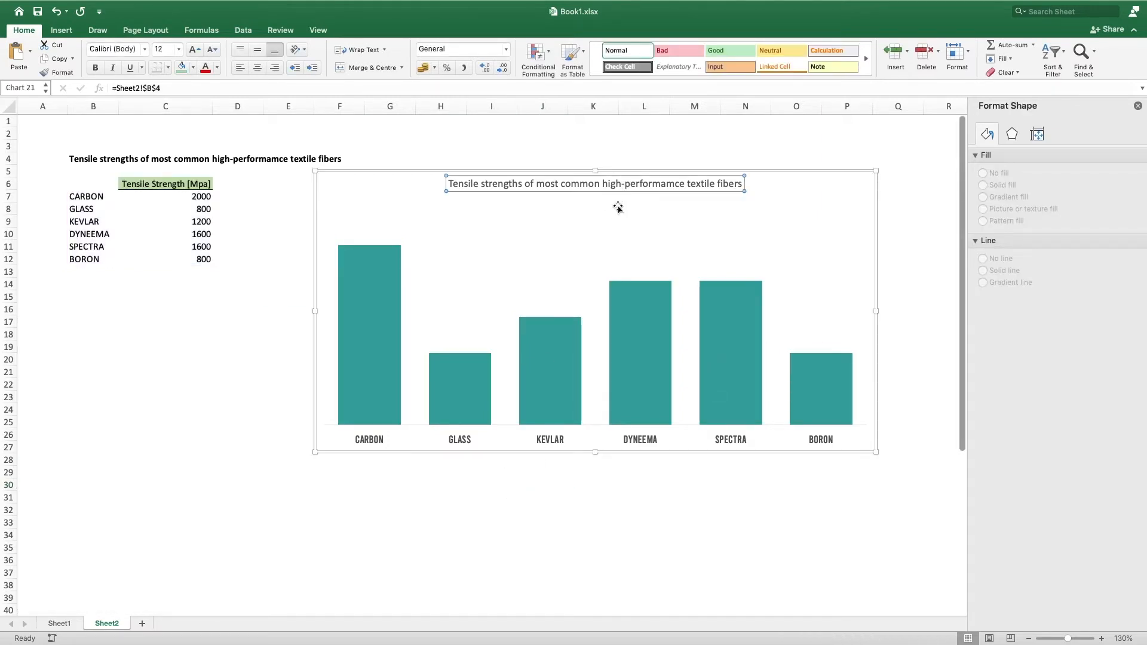
{"action": "key", "text": "Delete"}
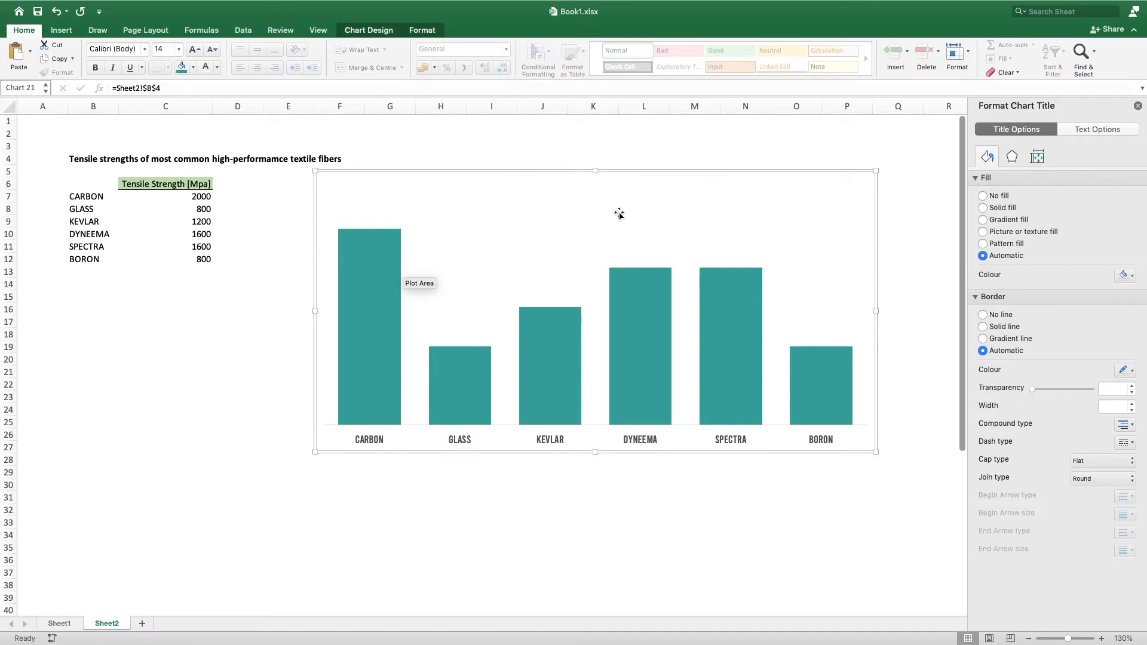
Add data labels to the tensile strength column series
{"action": "left_click", "coordinate": [366, 273]}
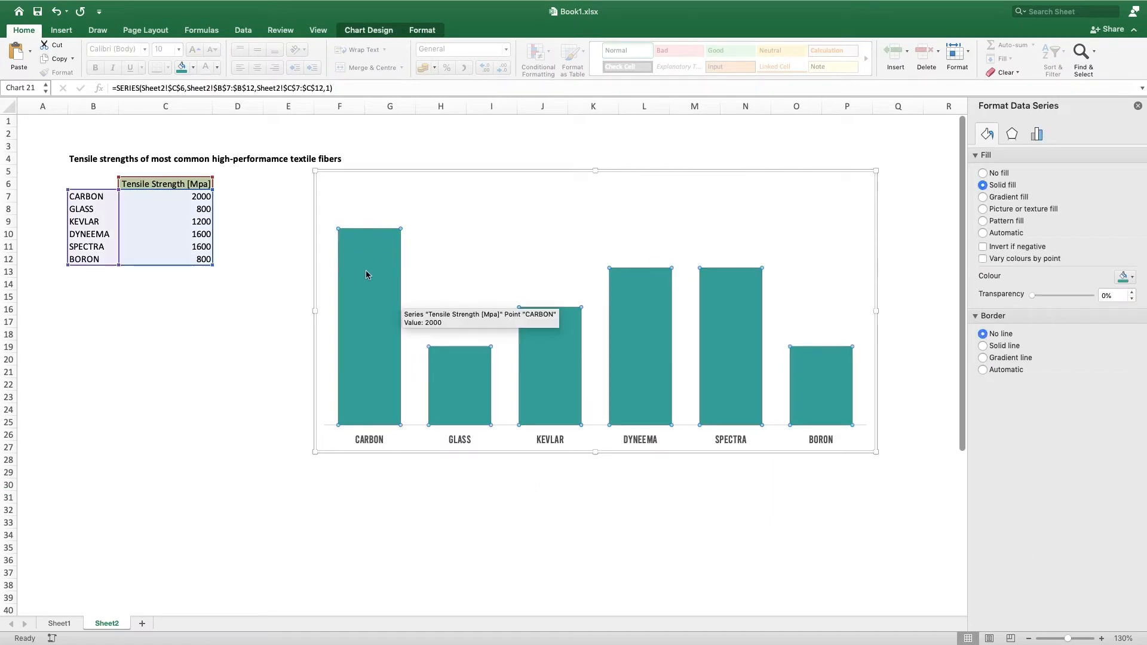
{"action": "right_click", "coordinate": [366, 273]}
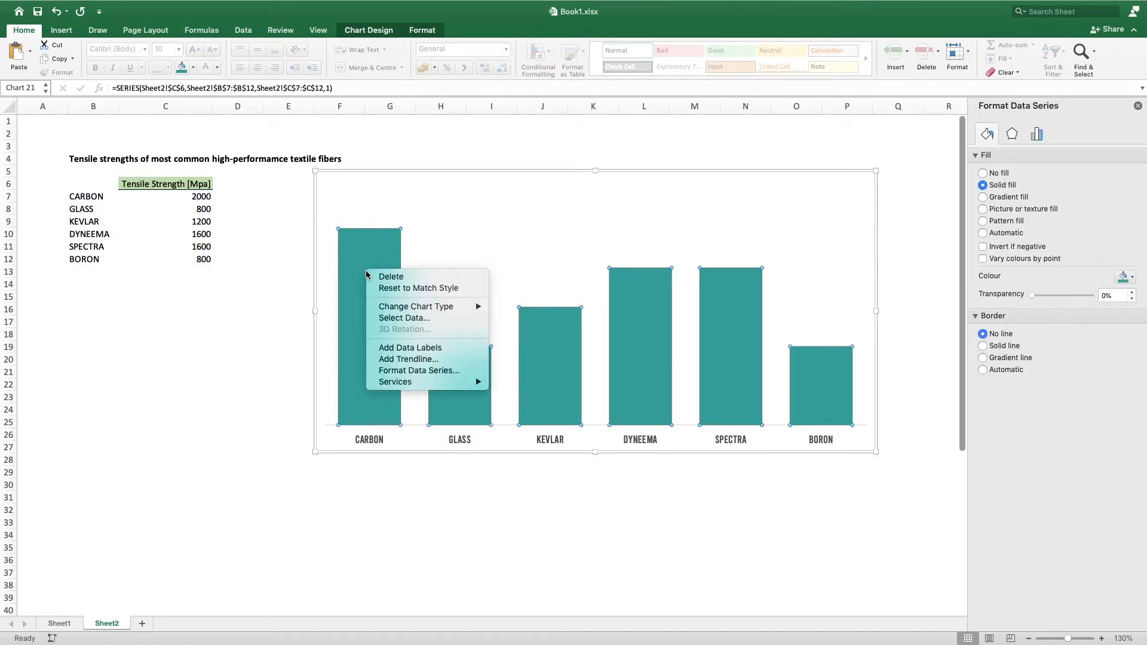
{"action": "left_click", "coordinate": [405, 348]}
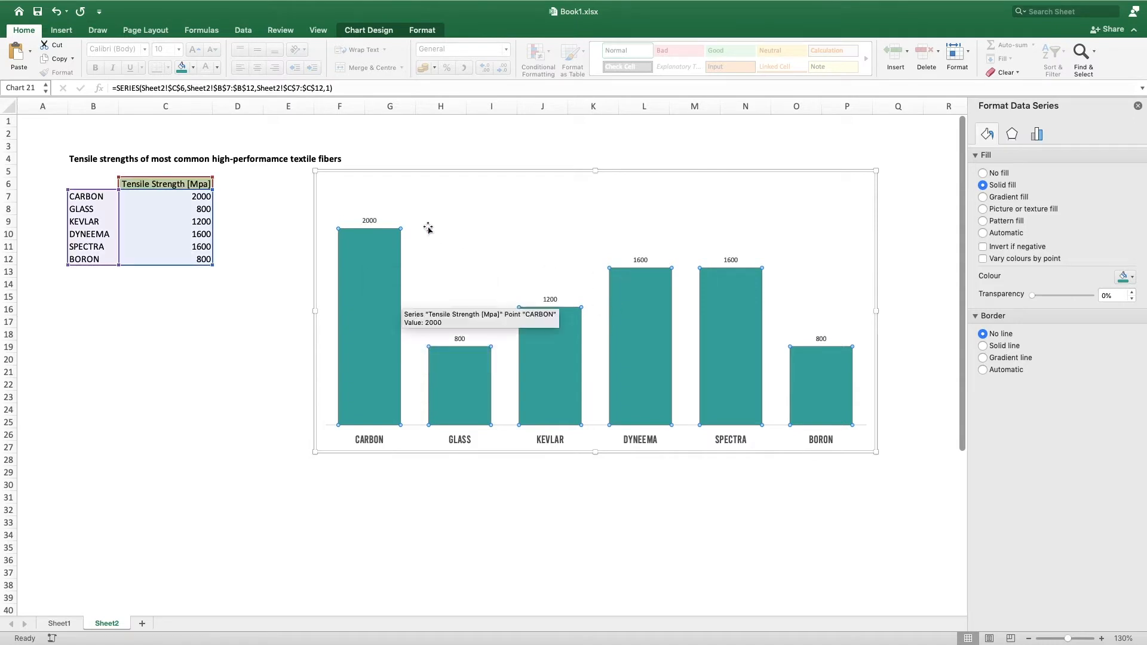
Format the data labels above the columns in the Bebas font at size 24
{"action": "left_click", "coordinate": [366, 220]}
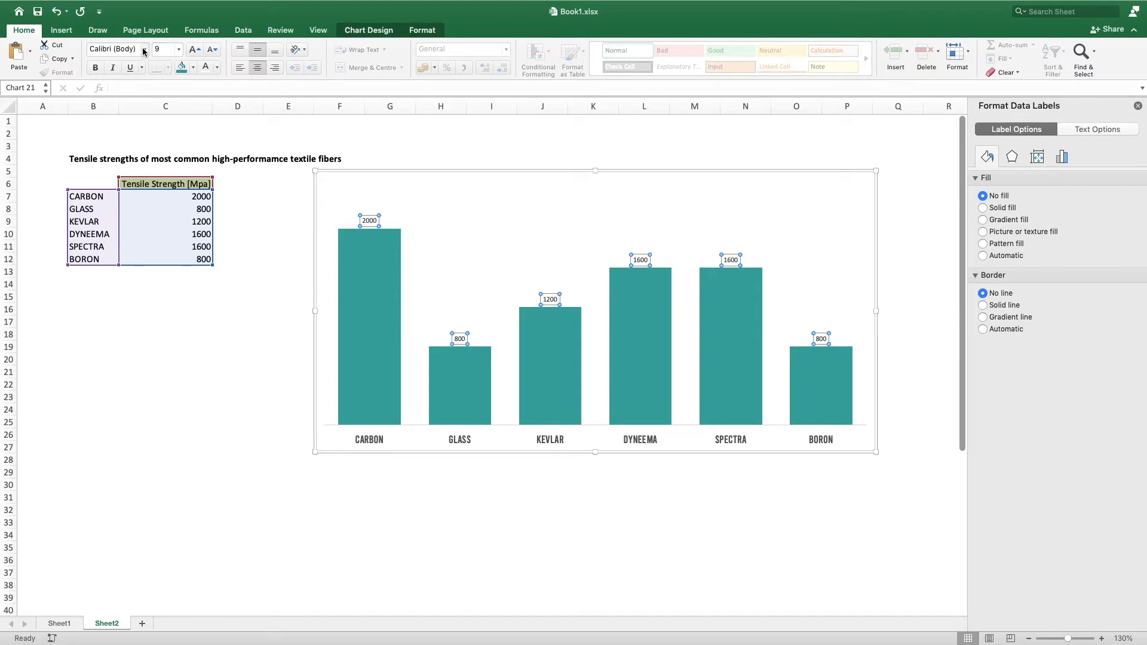
{"action": "left_click", "coordinate": [192, 49]}
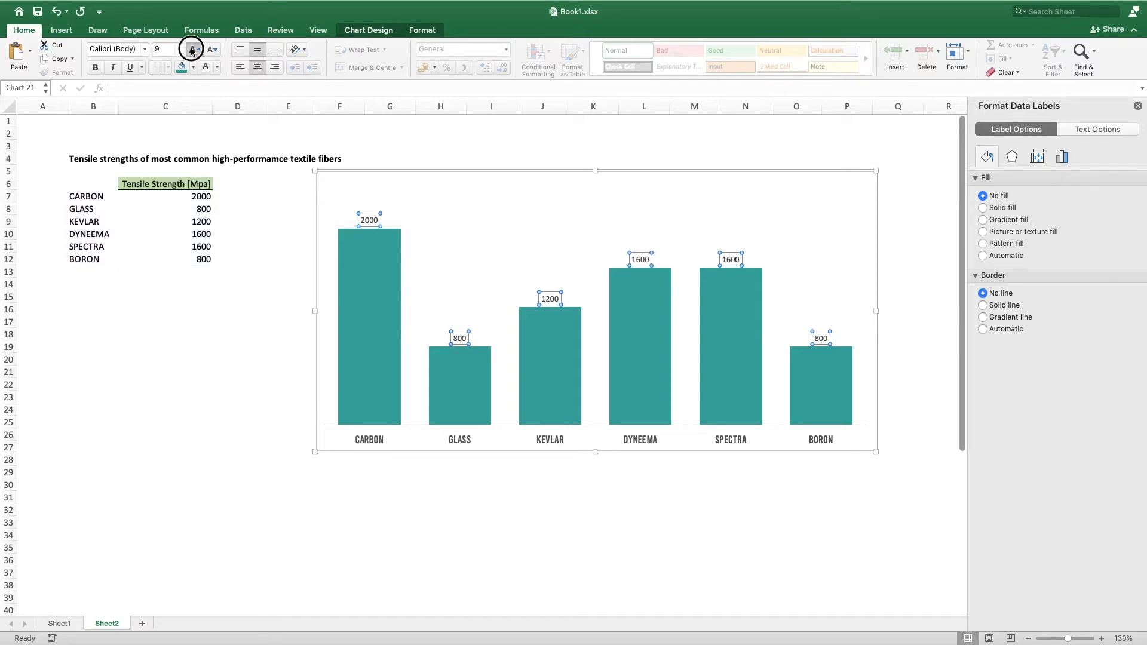
{"action": "left_click", "coordinate": [192, 51]}
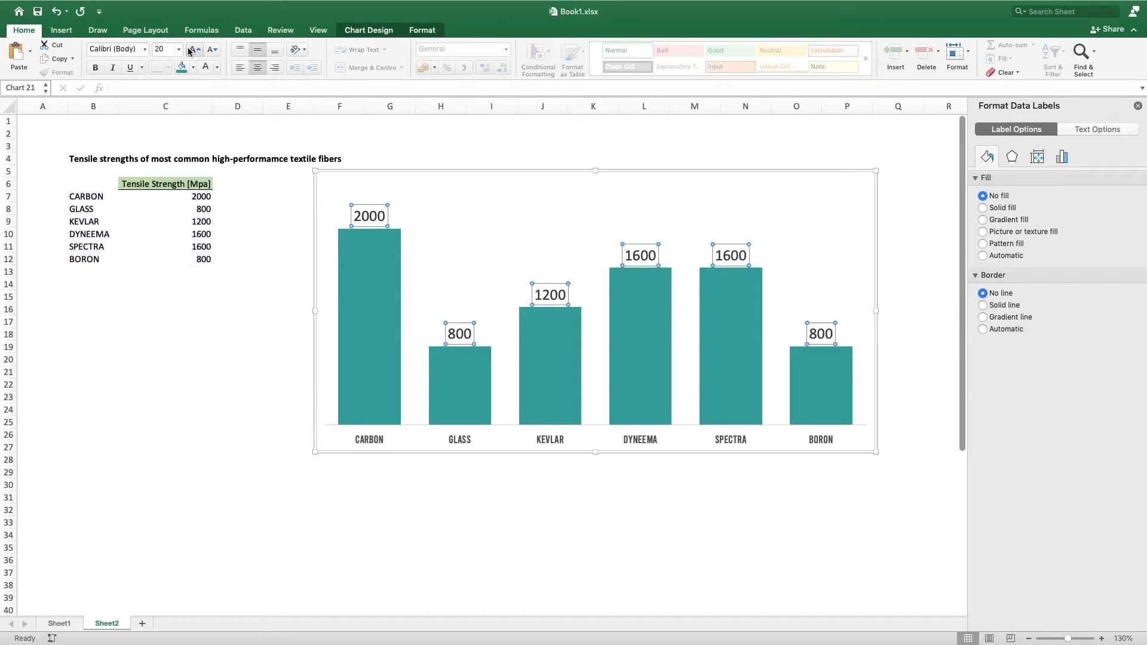
{"action": "left_click", "coordinate": [192, 50]}
{"action": "left_click", "coordinate": [144, 49]}
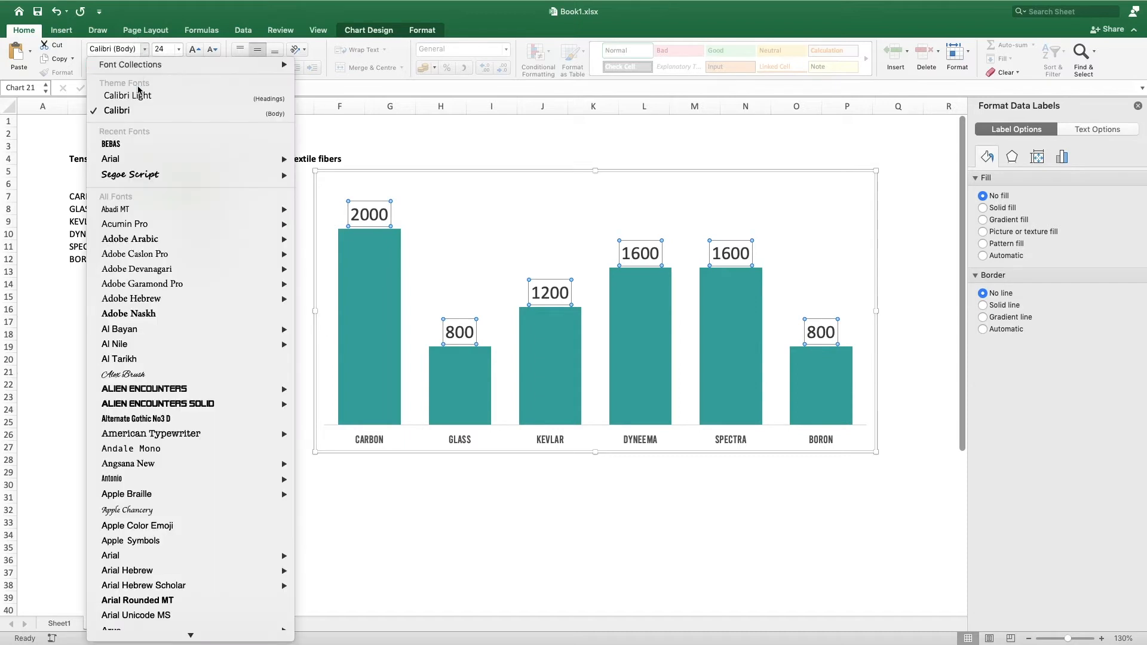
{"action": "left_click", "coordinate": [142, 144]}
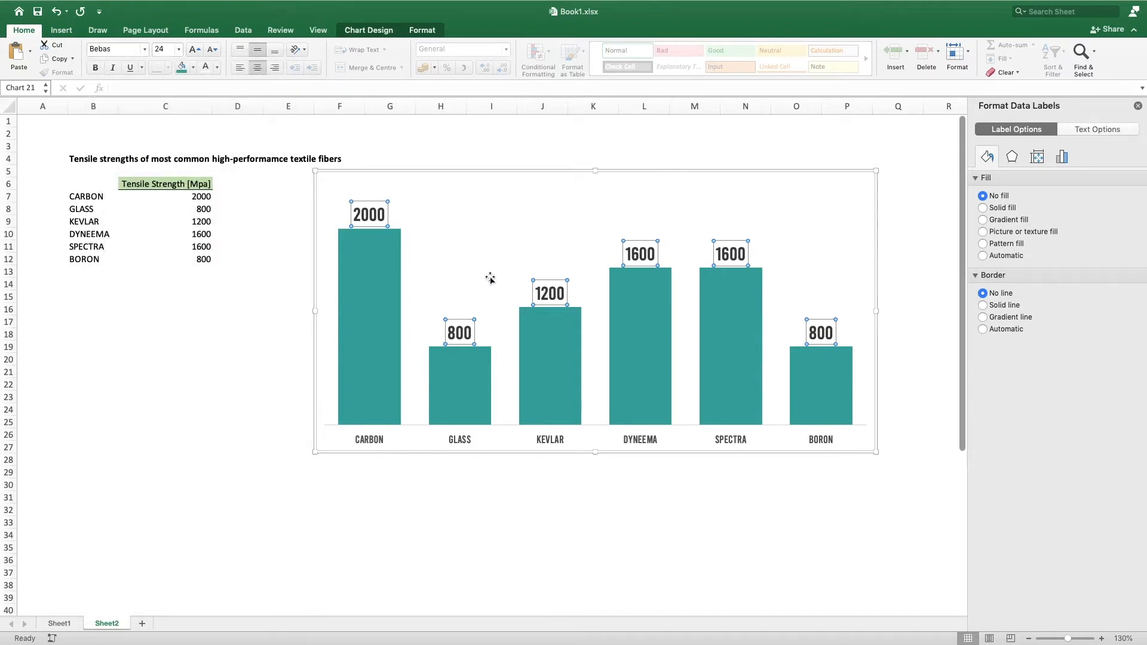
{"action": "left_click", "coordinate": [900, 391]}
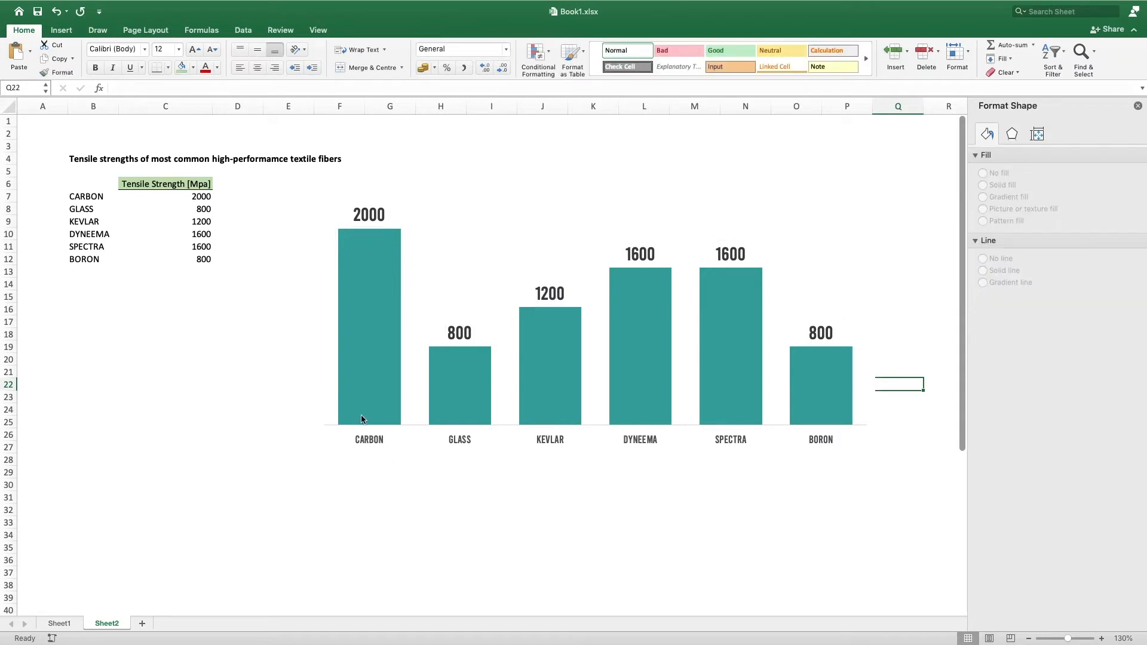
Fill only the CARBON column with the recently used magenta colour
{"action": "mouse_move", "coordinate": [488, 353]}
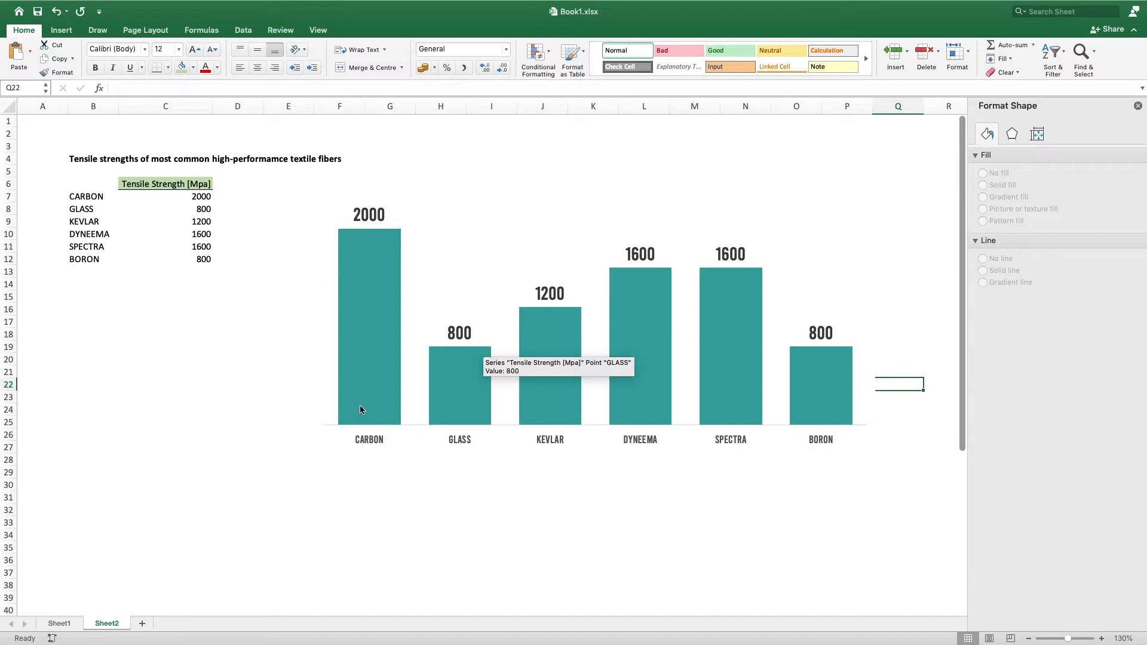
{"action": "mouse_move", "coordinate": [367, 266]}
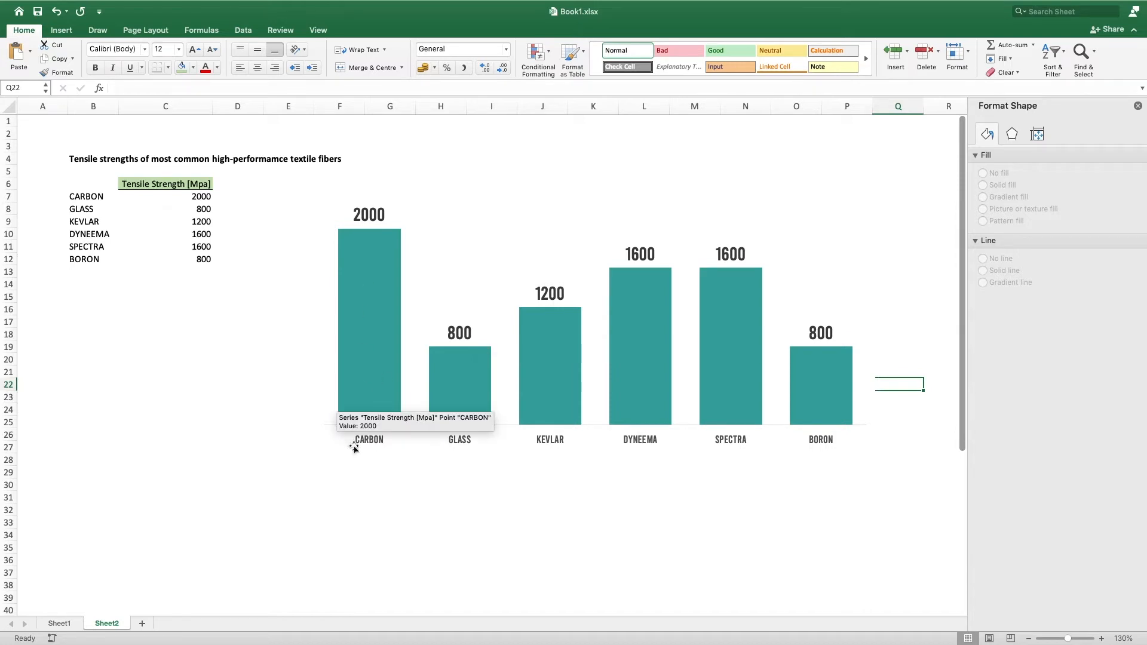
{"action": "left_click", "coordinate": [374, 271]}
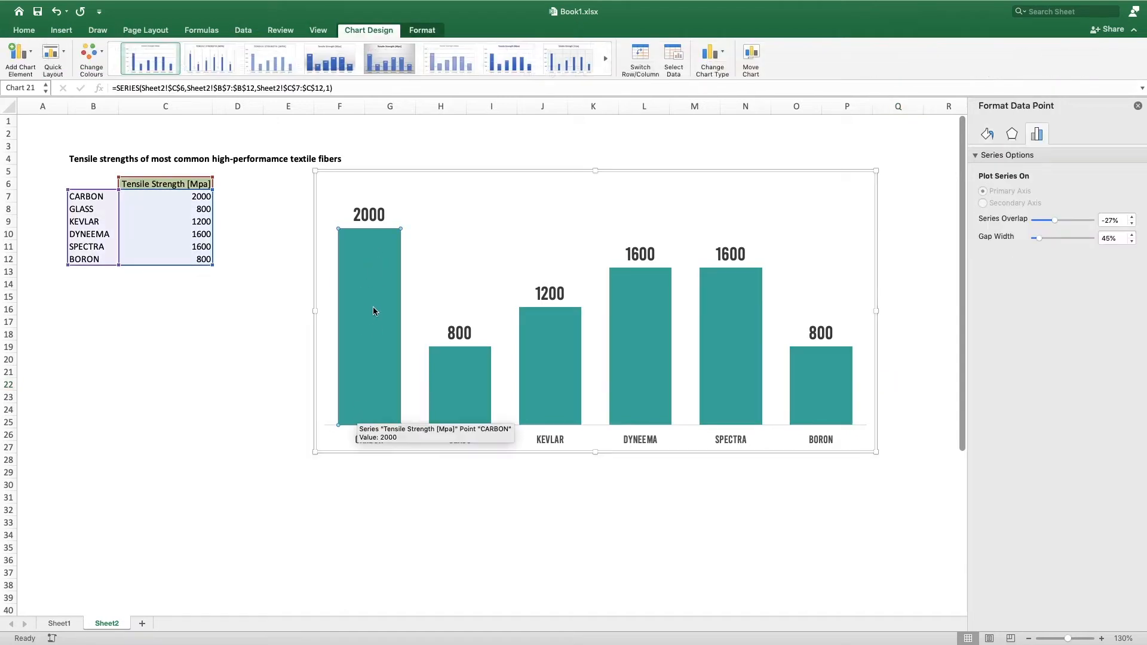
{"action": "left_click", "coordinate": [990, 133]}
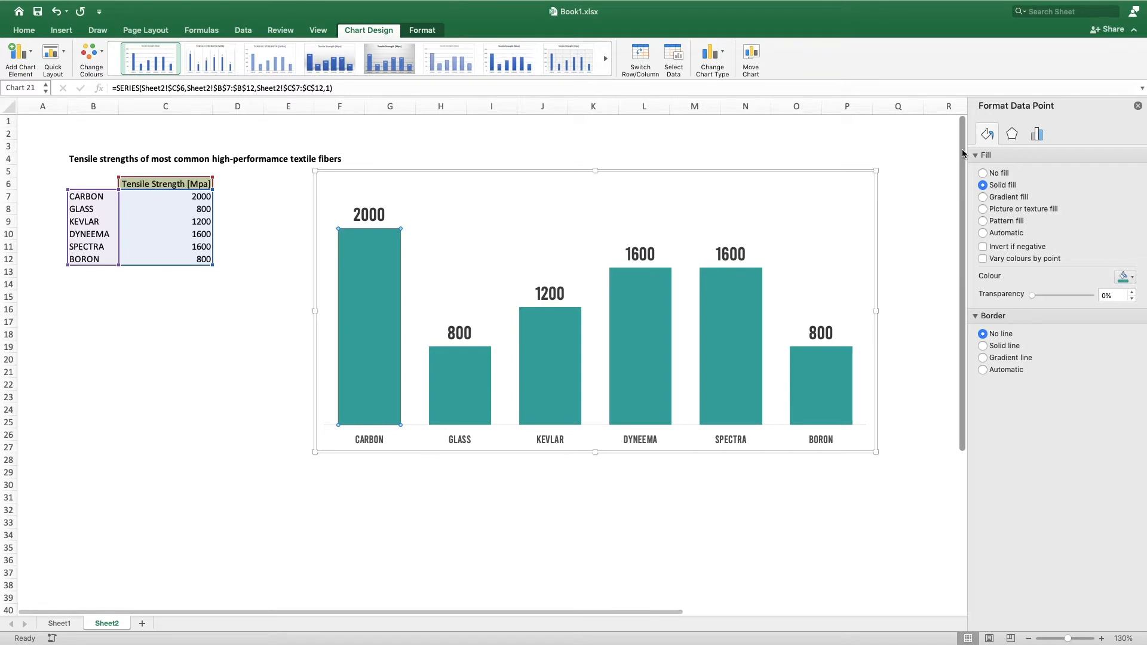
{"action": "left_click", "coordinate": [1133, 279]}
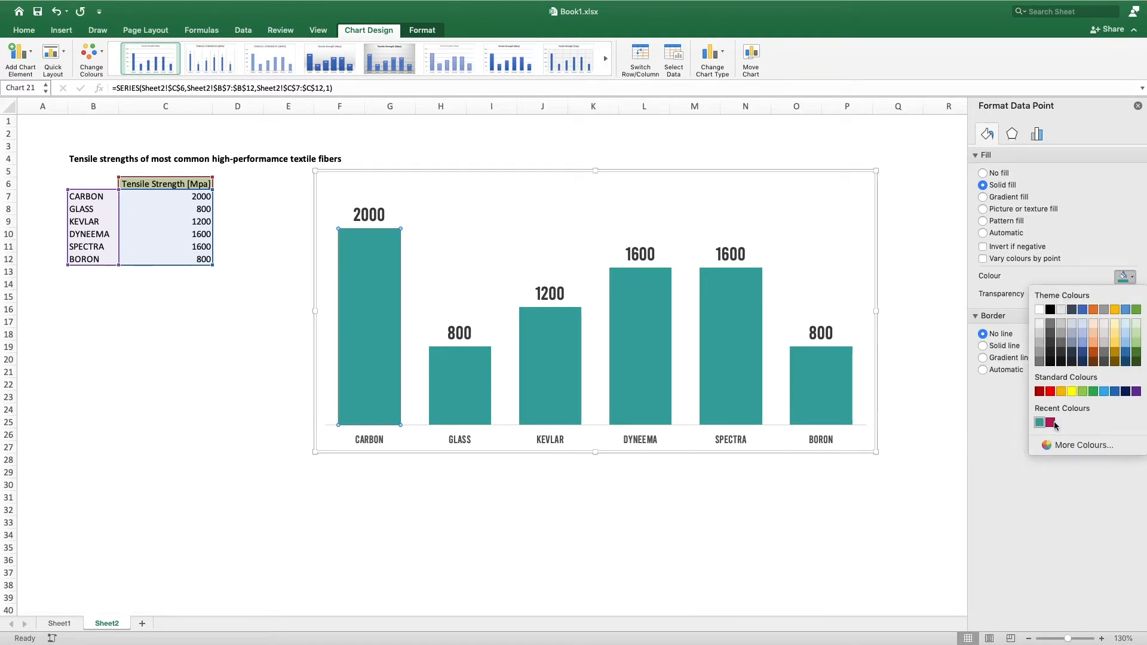
{"action": "left_click", "coordinate": [1050, 422]}
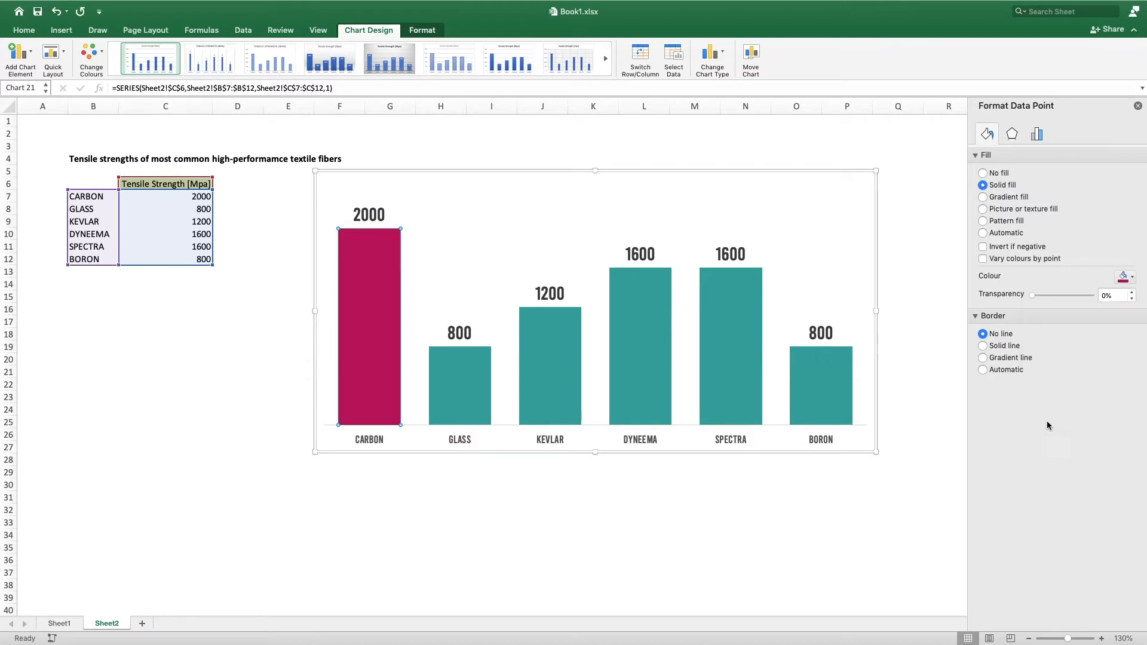
{"action": "left_click", "coordinate": [556, 498]}
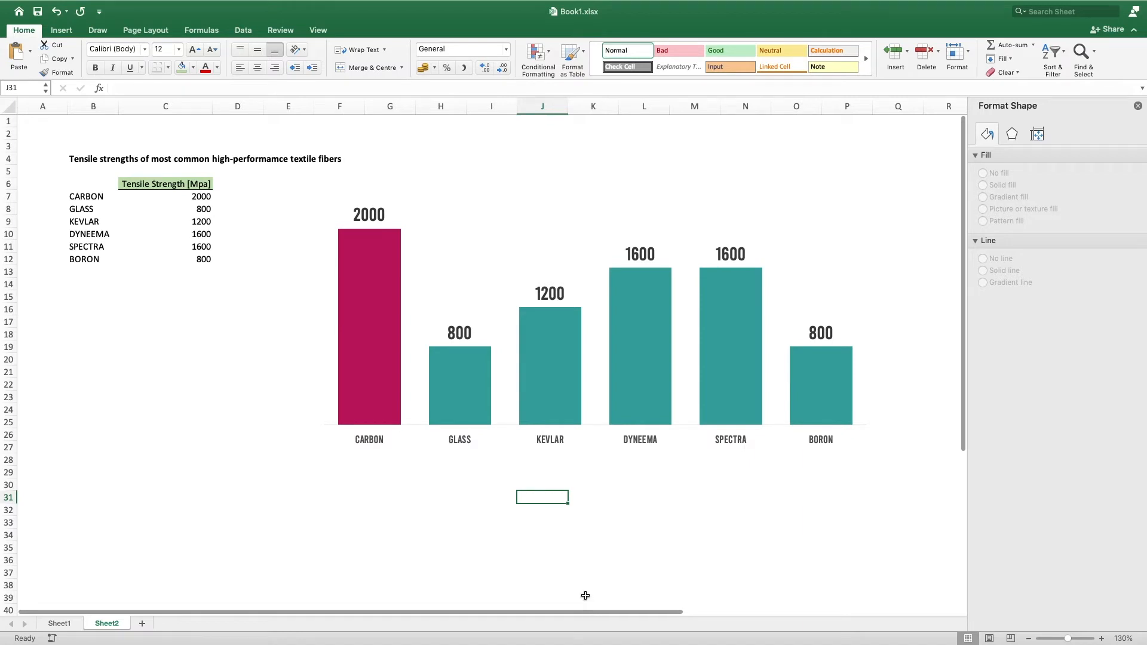
Move the chart up to the sheet's first rows beside the data table and reduce the sheet zoom to 100%
{"action": "left_click", "coordinate": [585, 257]}
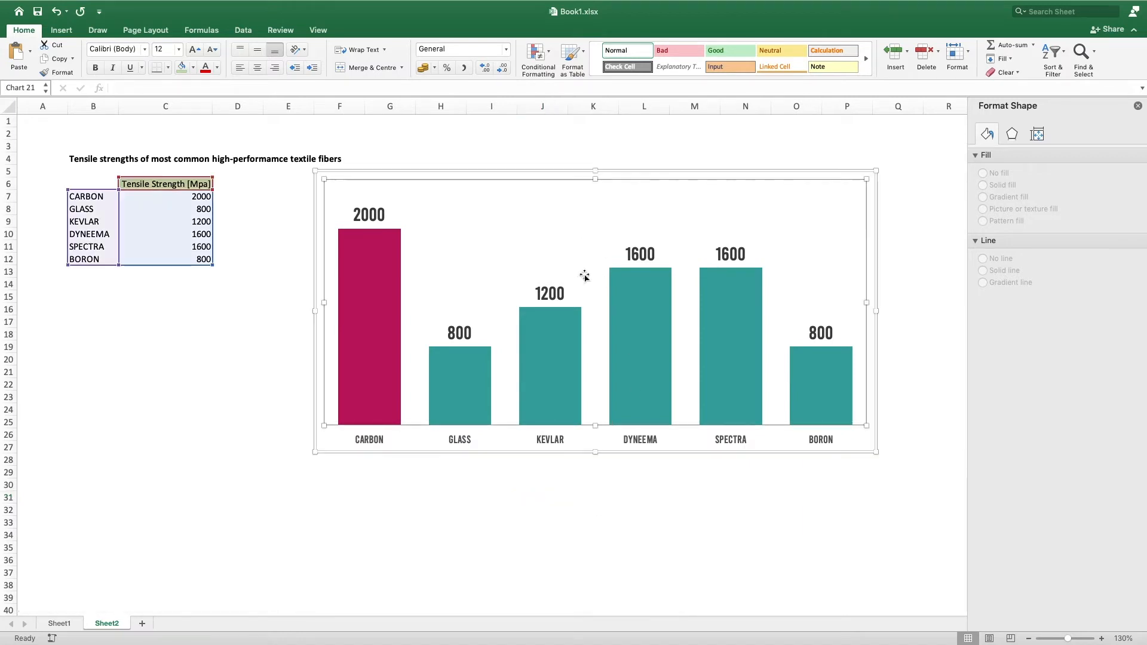
{"action": "left_click", "coordinate": [559, 172]}
{"action": "left_click_drag", "start_coordinate": [559, 172], "coordinate": [596, 121]}
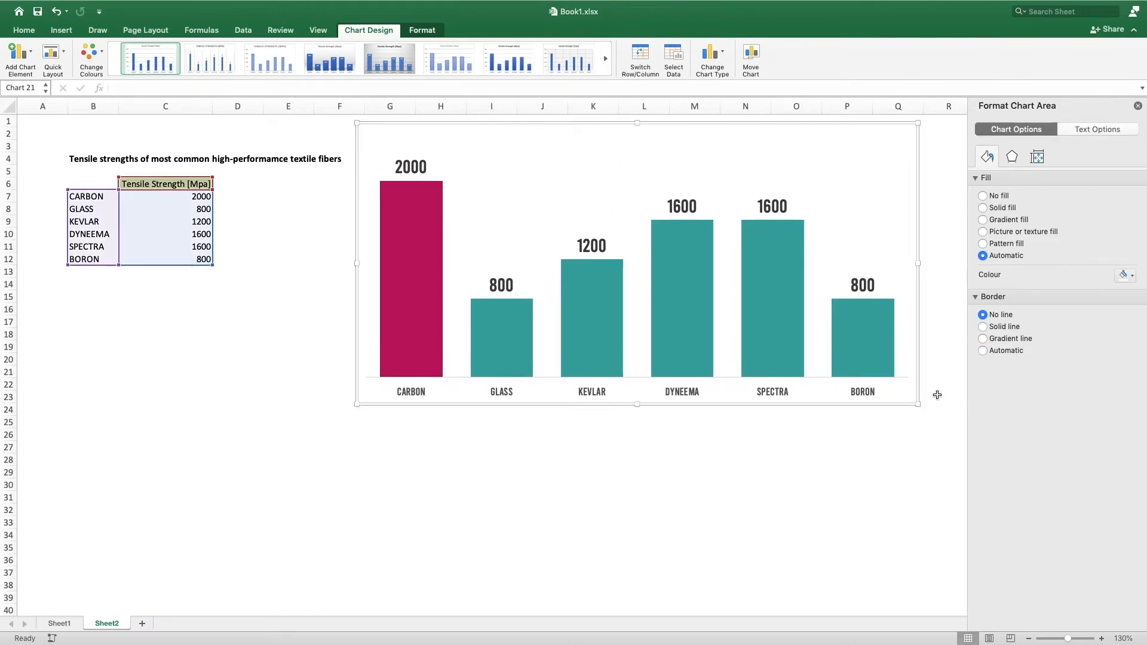
{"action": "left_click", "coordinate": [1029, 637]}
{"action": "left_click", "coordinate": [1029, 638]}
{"action": "left_click", "coordinate": [1029, 638]}
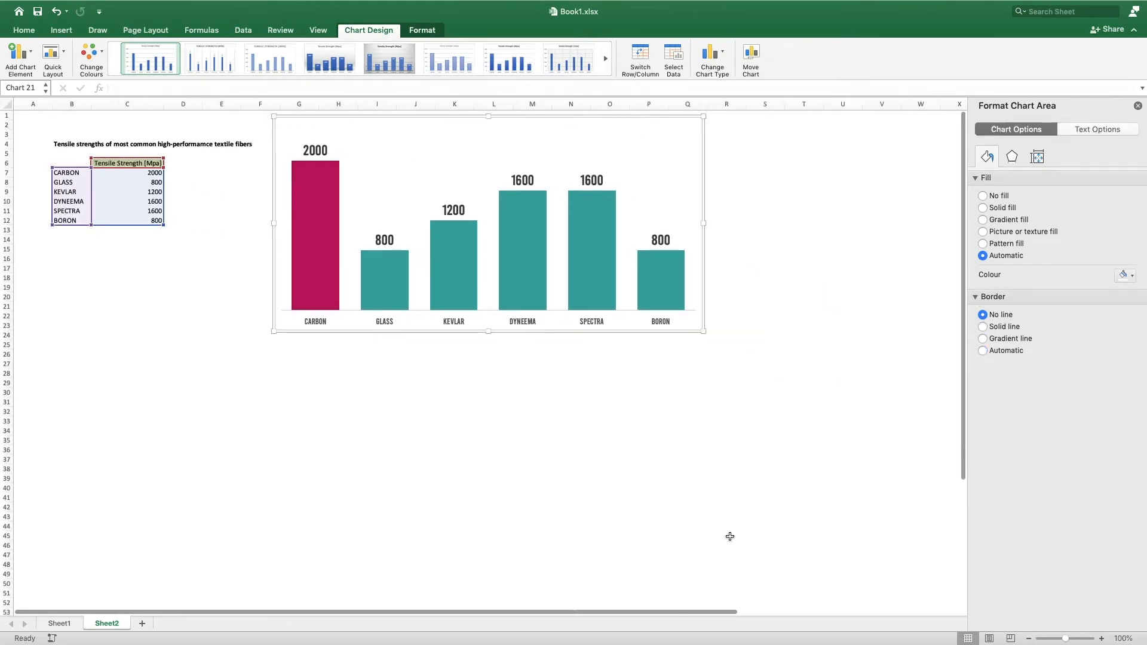
{"action": "left_click", "coordinate": [577, 407]}
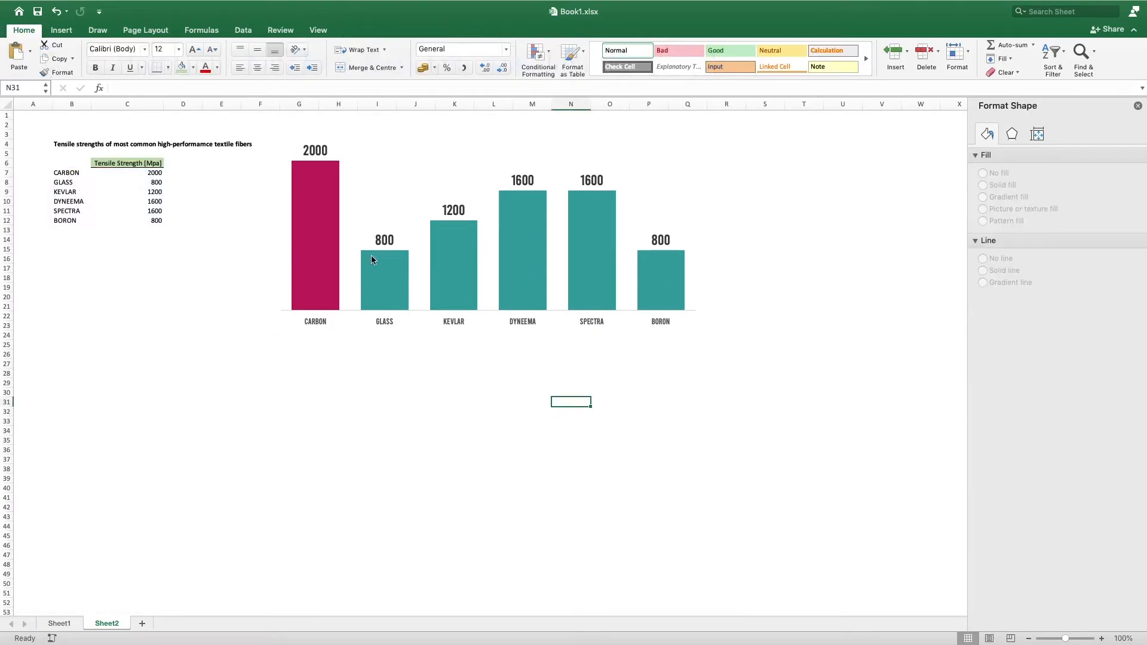
Duplicate the column chart and place the copy to the right of the original, level with it
{"action": "mouse_move", "coordinate": [312, 216]}
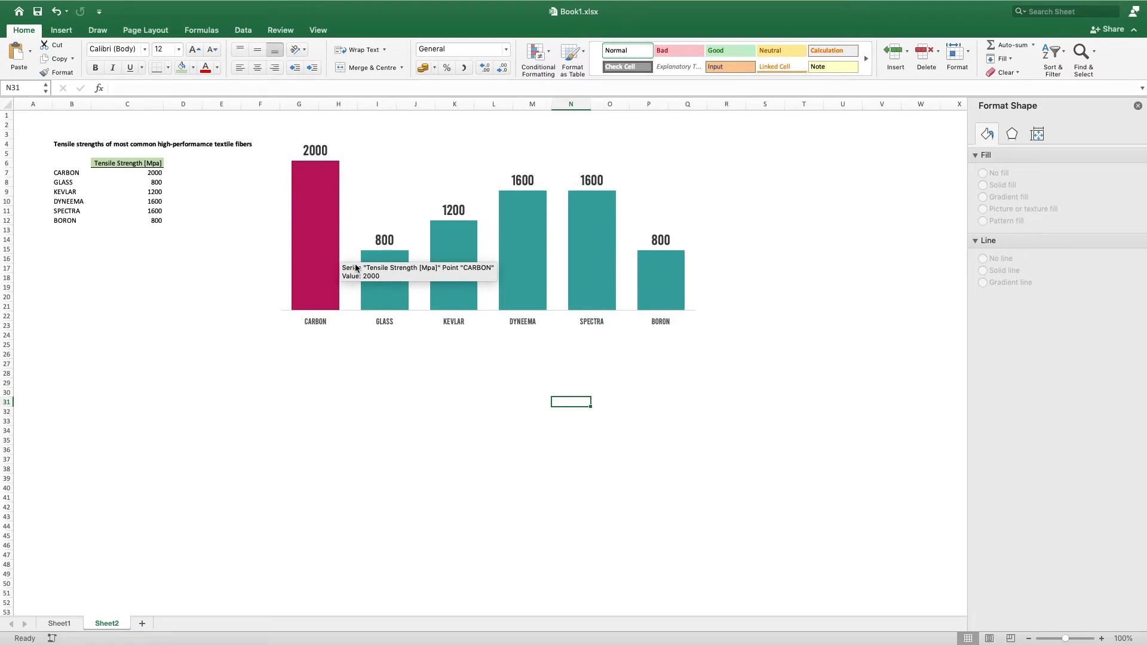
{"action": "left_click", "coordinate": [646, 212]}
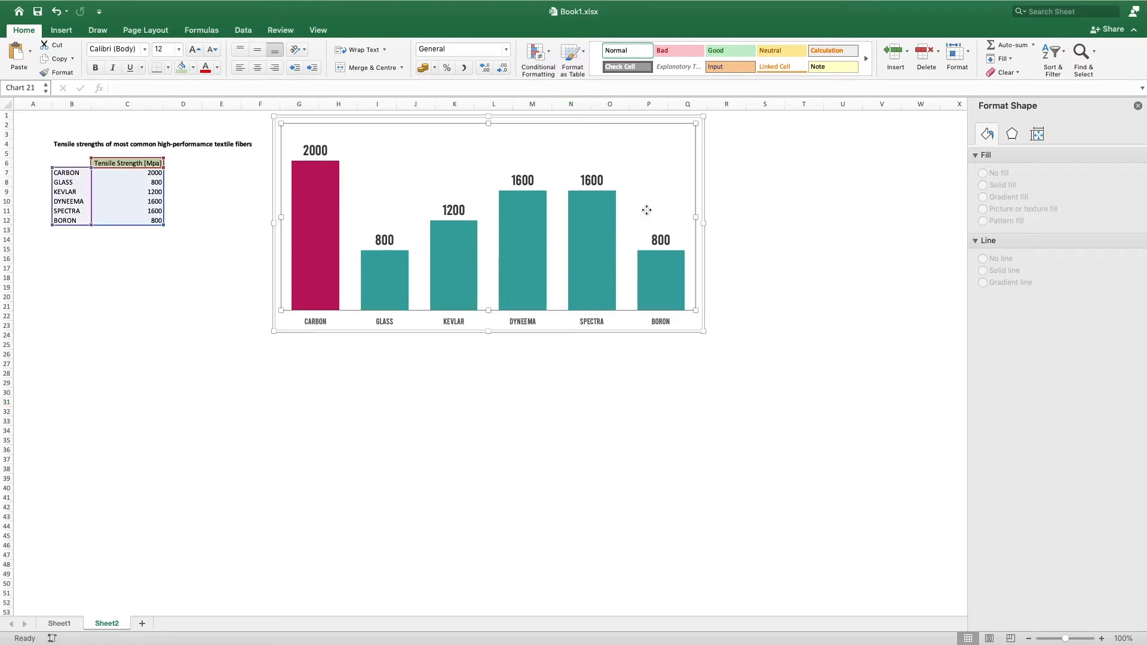
{"action": "left_click", "coordinate": [703, 163]}
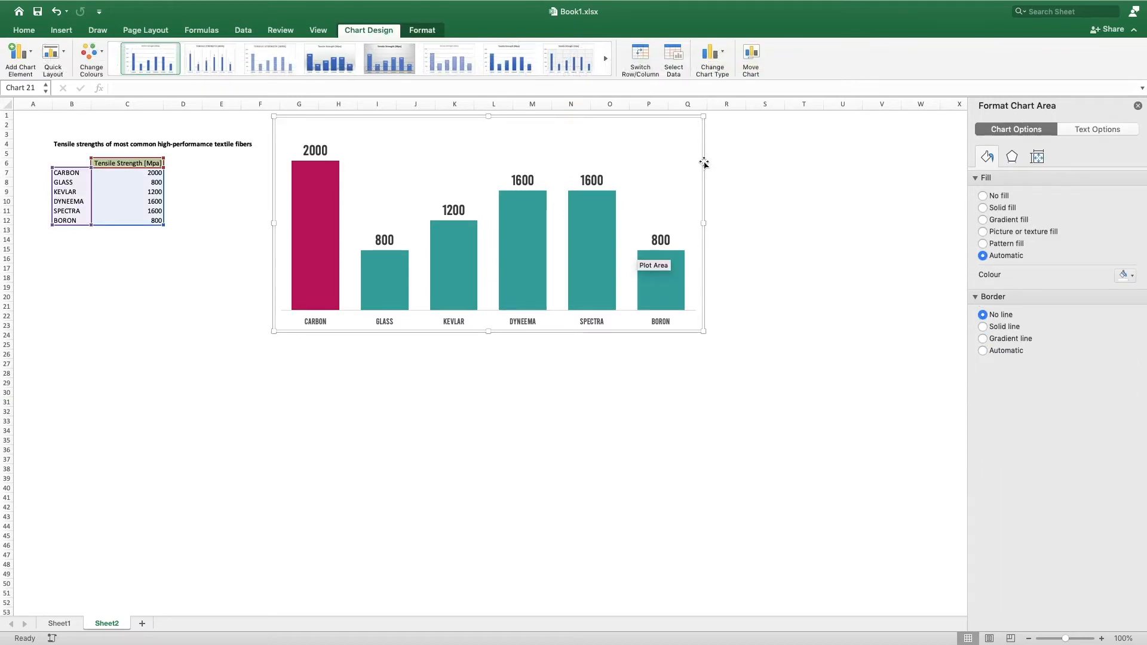
{"action": "left_click", "coordinate": [870, 207]}
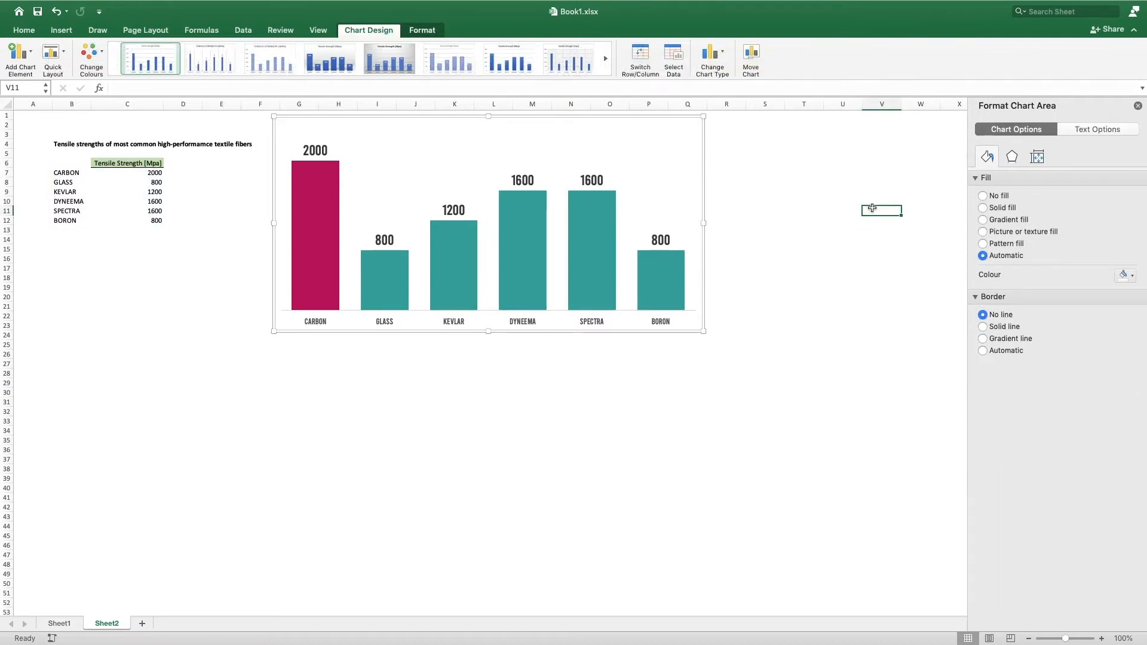
{"action": "left_click", "coordinate": [817, 191]}
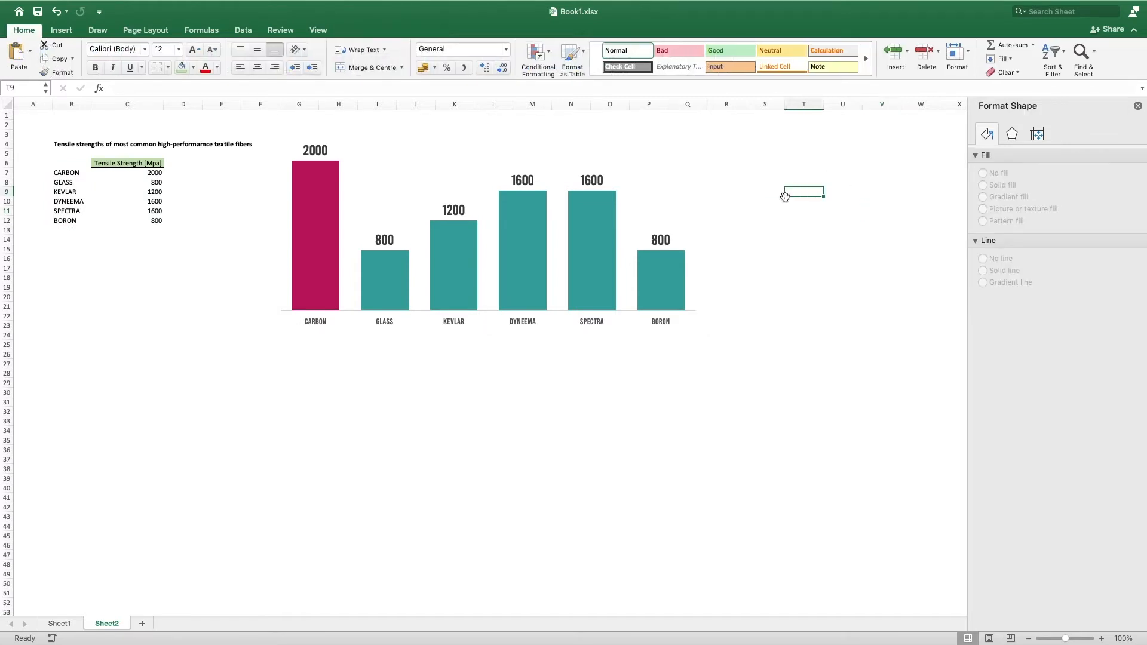
{"action": "key", "text": "cmd+v"}
{"action": "left_click_drag", "start_coordinate": [832, 186], "coordinate": [765, 115]}
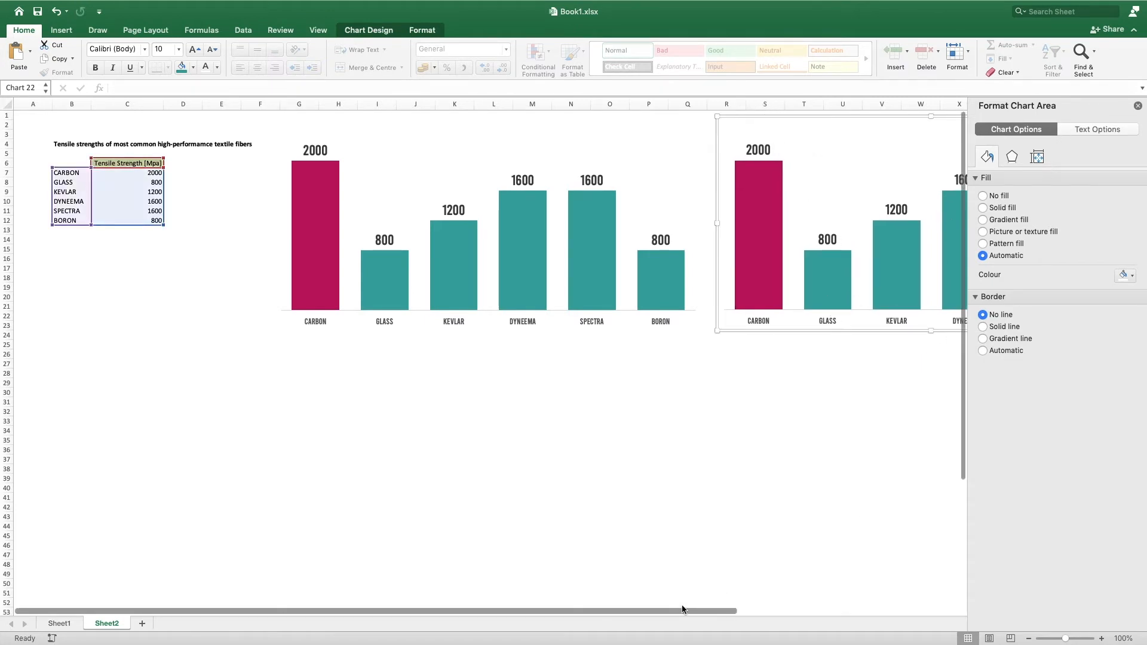
{"action": "left_click_drag", "start_coordinate": [662, 611], "coordinate": [788, 603]}
{"action": "left_click", "coordinate": [436, 404]}
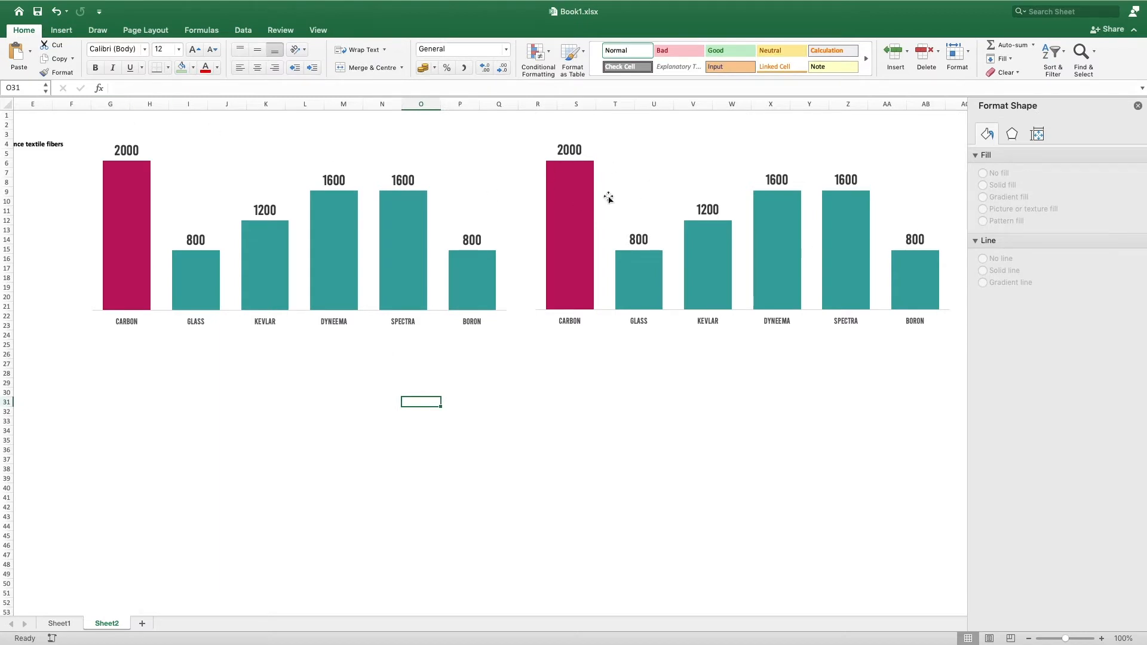
Insert a flowchart Delay shape of about 1.07" by 1.47" below the charts and rotate it so its rounded end points up
{"action": "left_click", "coordinate": [61, 30]}
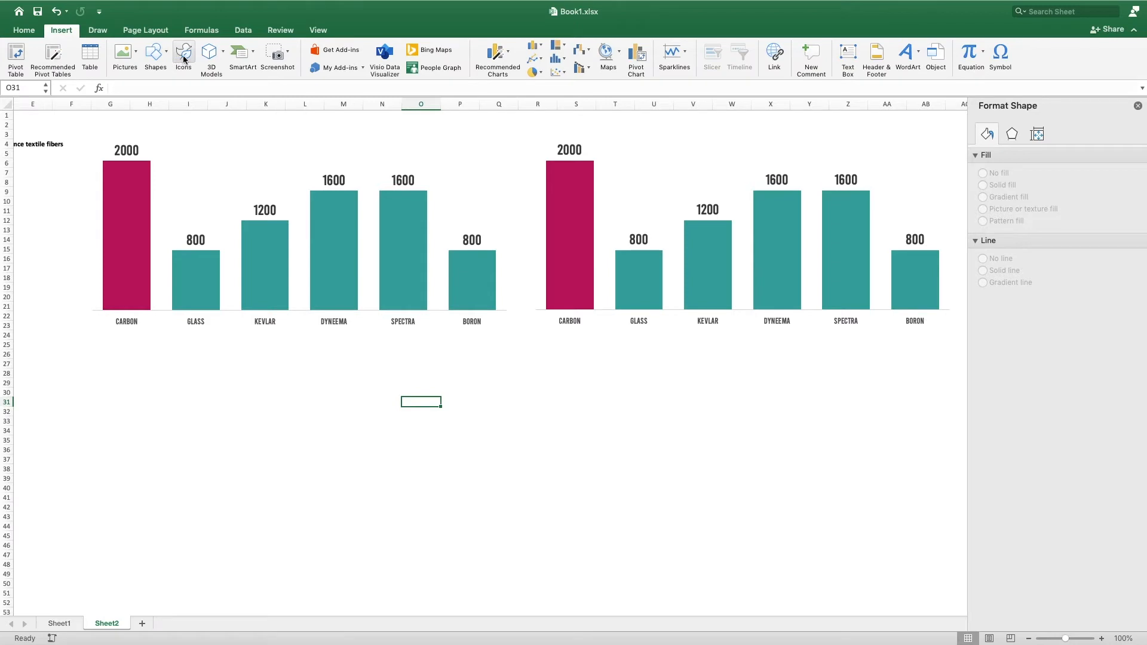
{"action": "left_click", "coordinate": [166, 51]}
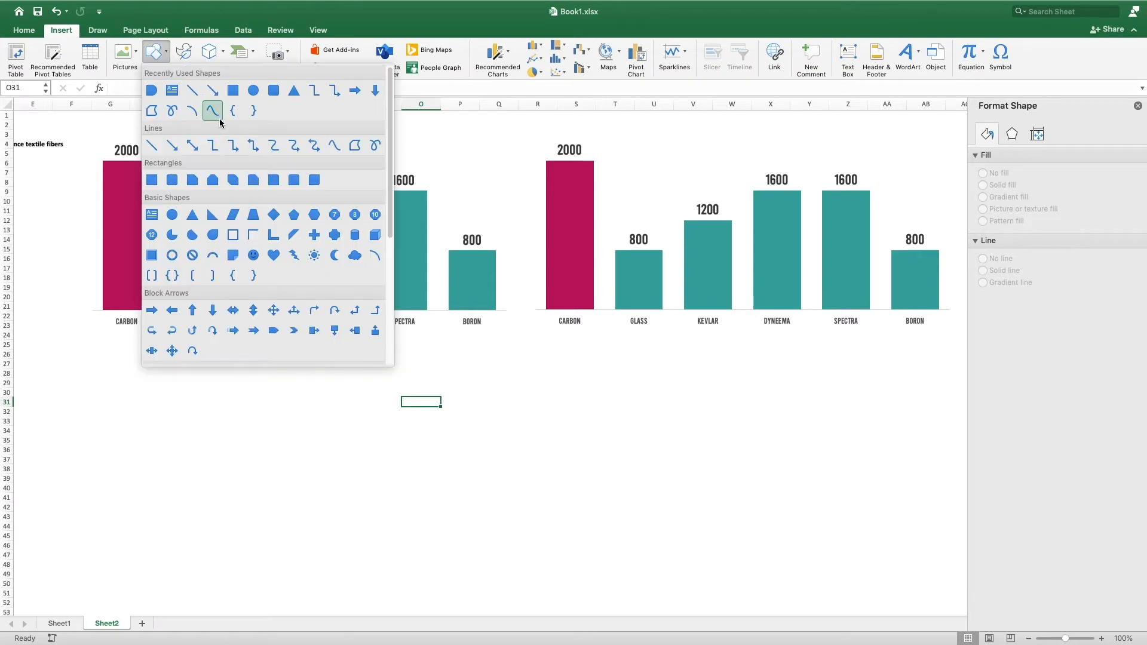
{"action": "scroll", "coordinate": [274, 228], "scroll_direction": "down", "scroll_amount": 1}
{"action": "left_click_drag", "start_coordinate": [388, 153], "coordinate": [396, 218]}
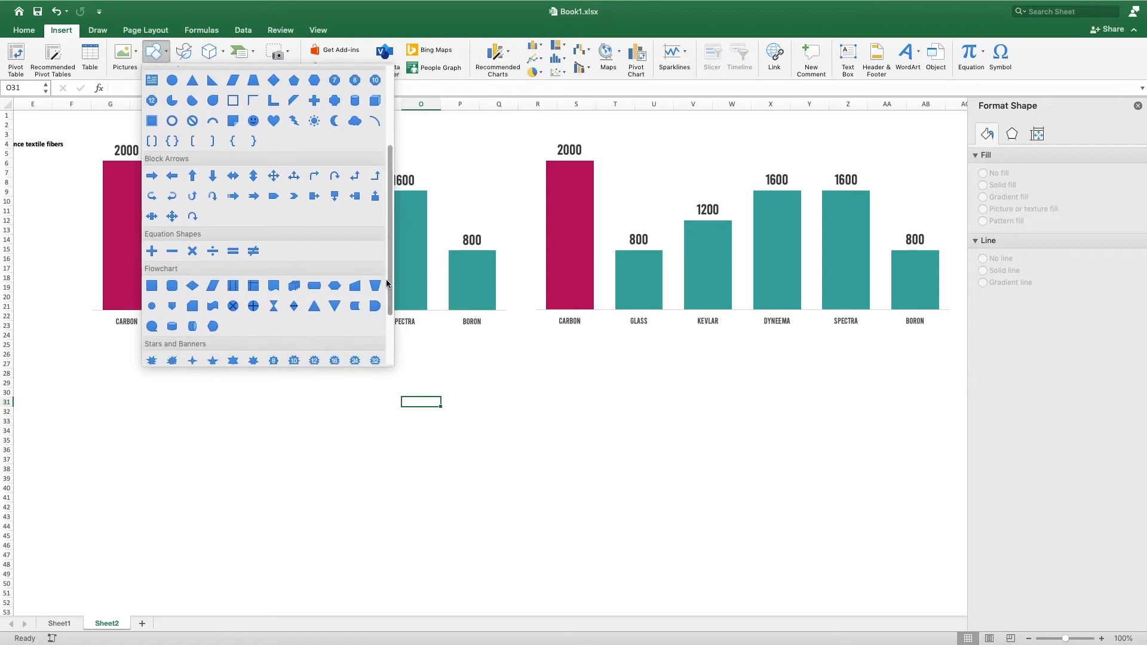
{"action": "left_click", "coordinate": [374, 305]}
{"action": "left_click_drag", "start_coordinate": [377, 383], "coordinate": [440, 425]}
{"action": "left_click_drag", "start_coordinate": [410, 366], "coordinate": [402, 396]}
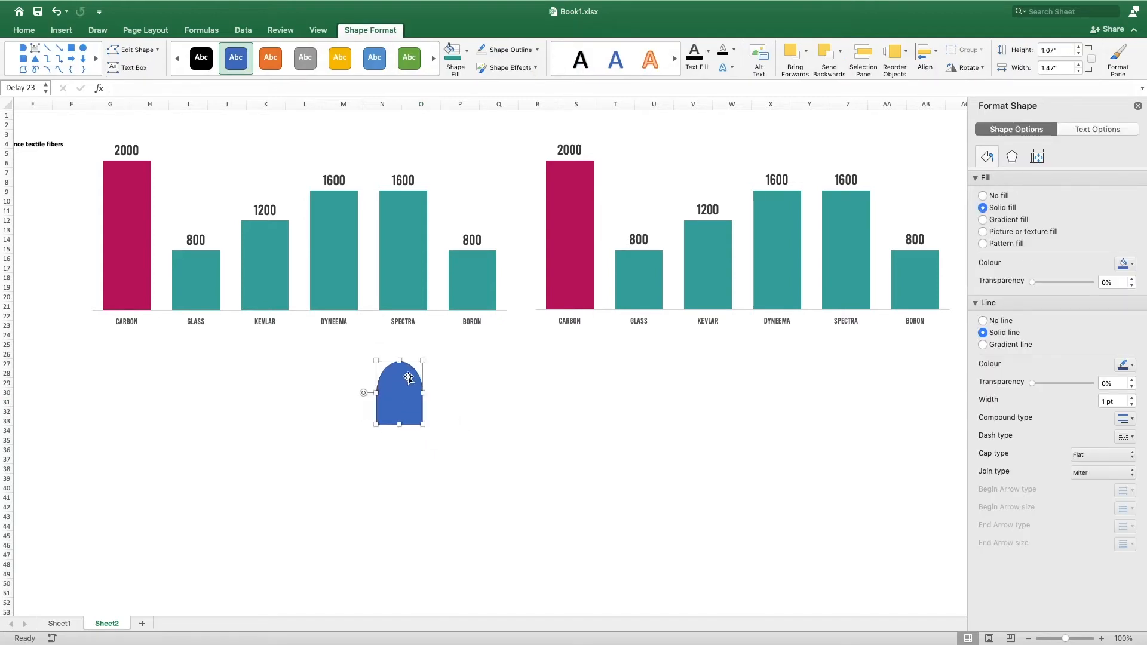
Remove the Delay shape's outline and fill it with the recently used teal colour
{"action": "left_click", "coordinate": [538, 50]}
{"action": "left_click", "coordinate": [531, 86]}
{"action": "left_click", "coordinate": [467, 51]}
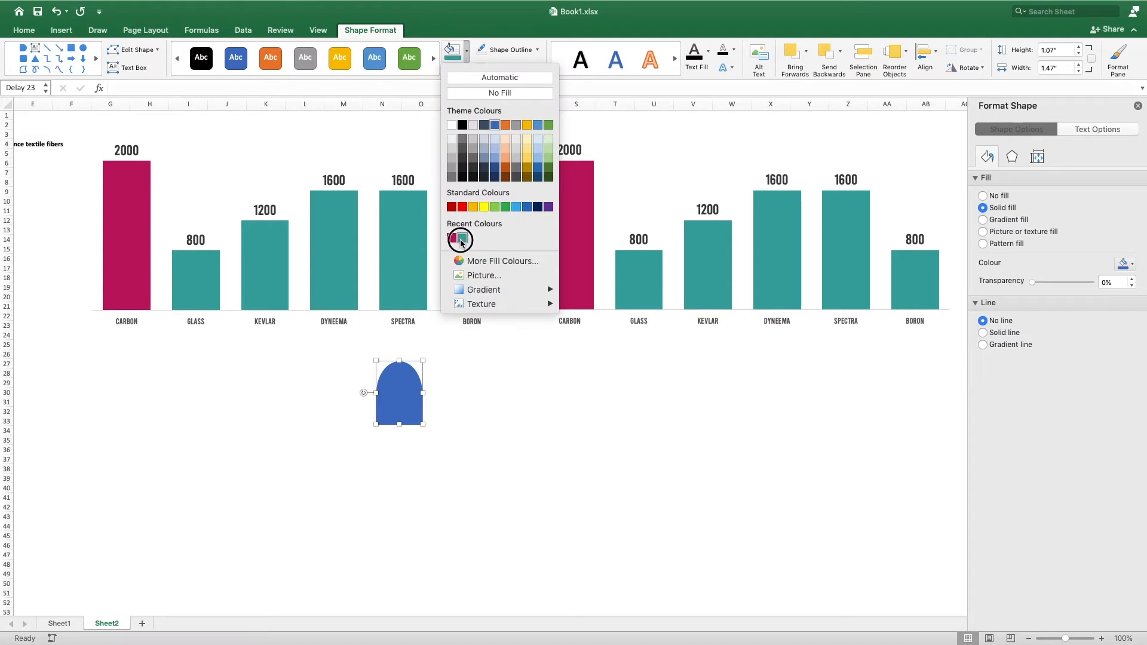
{"action": "left_click", "coordinate": [462, 239]}
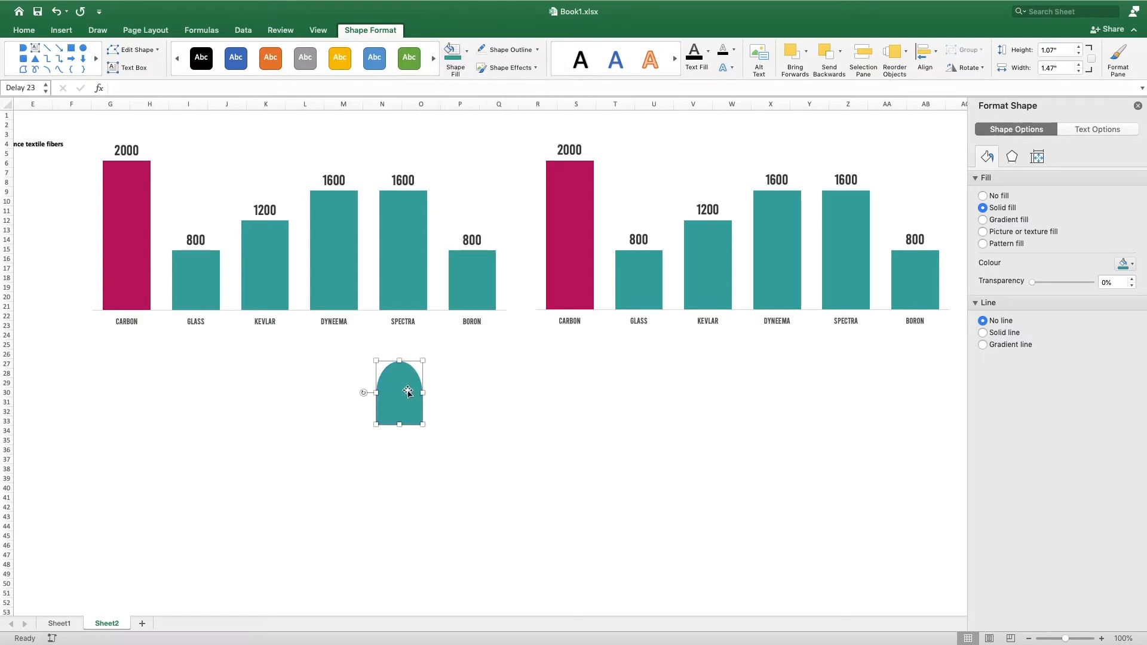
Duplicate the teal Delay shape just to its right and fill the copy with the recent magenta colour
{"action": "left_click_drag", "start_coordinate": [409, 393], "coordinate": [454, 381], "text": "alt"}
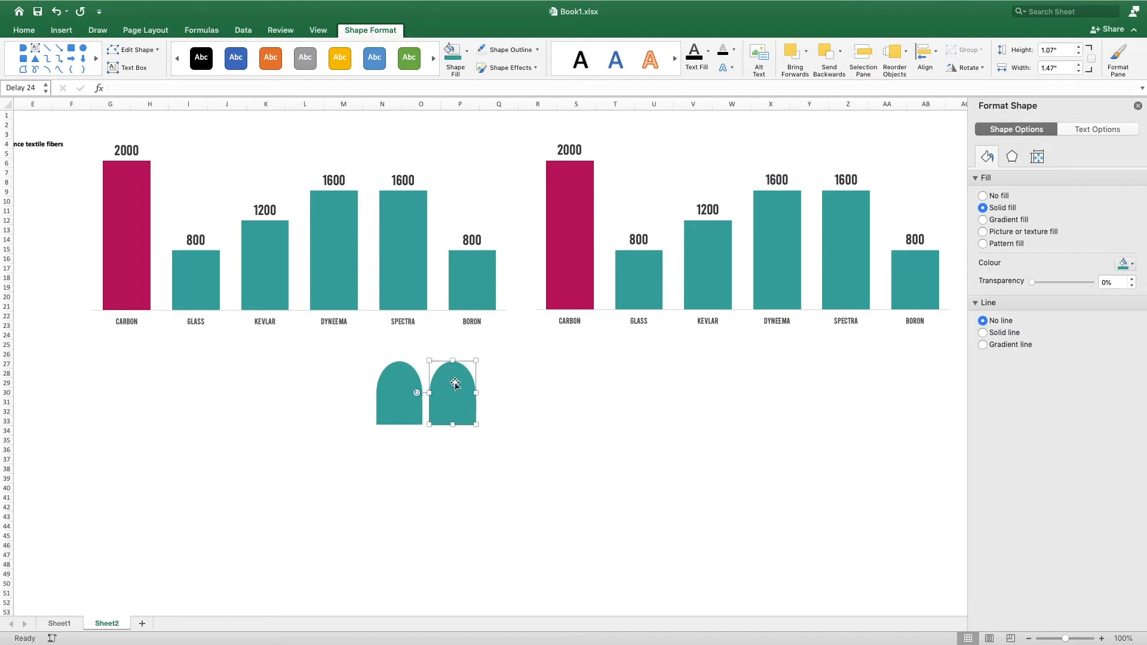
{"action": "left_click", "coordinate": [467, 51]}
{"action": "left_click", "coordinate": [462, 237]}
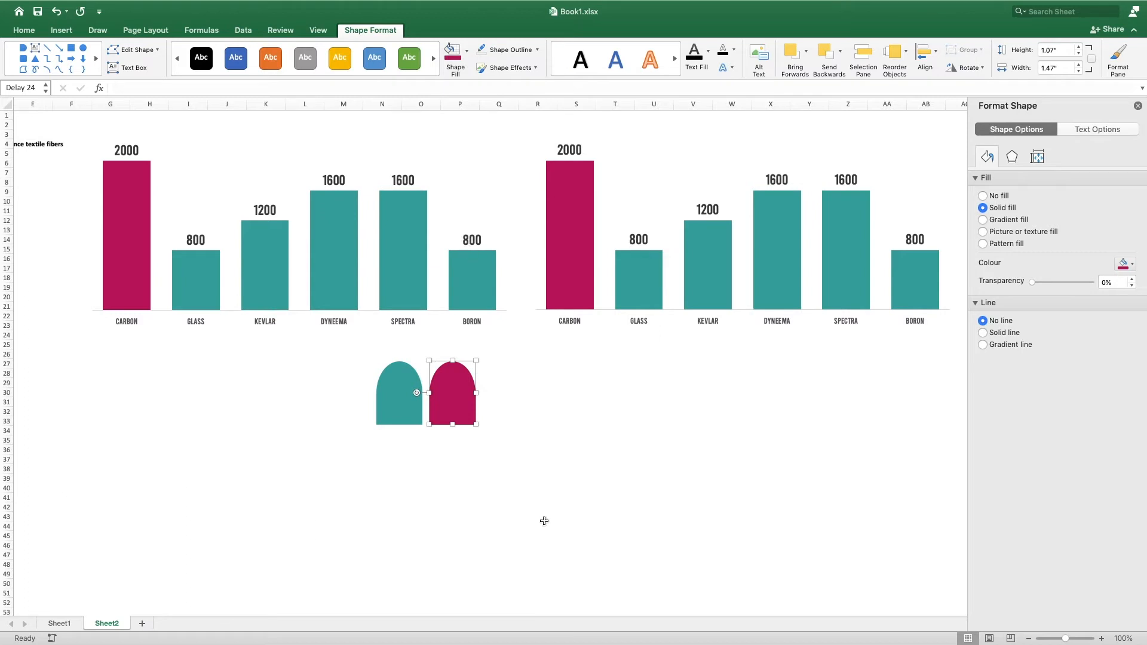
Copy the teal Delay shape and paste it onto the whole column series of the duplicated chart
{"action": "left_click", "coordinate": [525, 469]}
{"action": "left_click", "coordinate": [640, 383]}
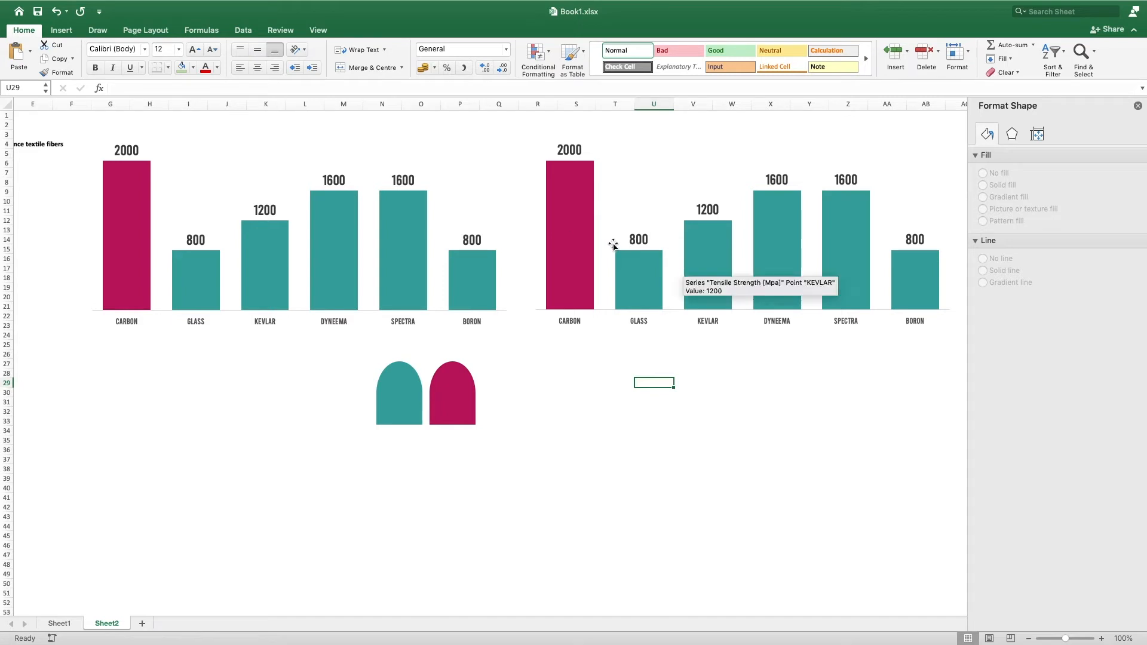
{"action": "left_click", "coordinate": [408, 386]}
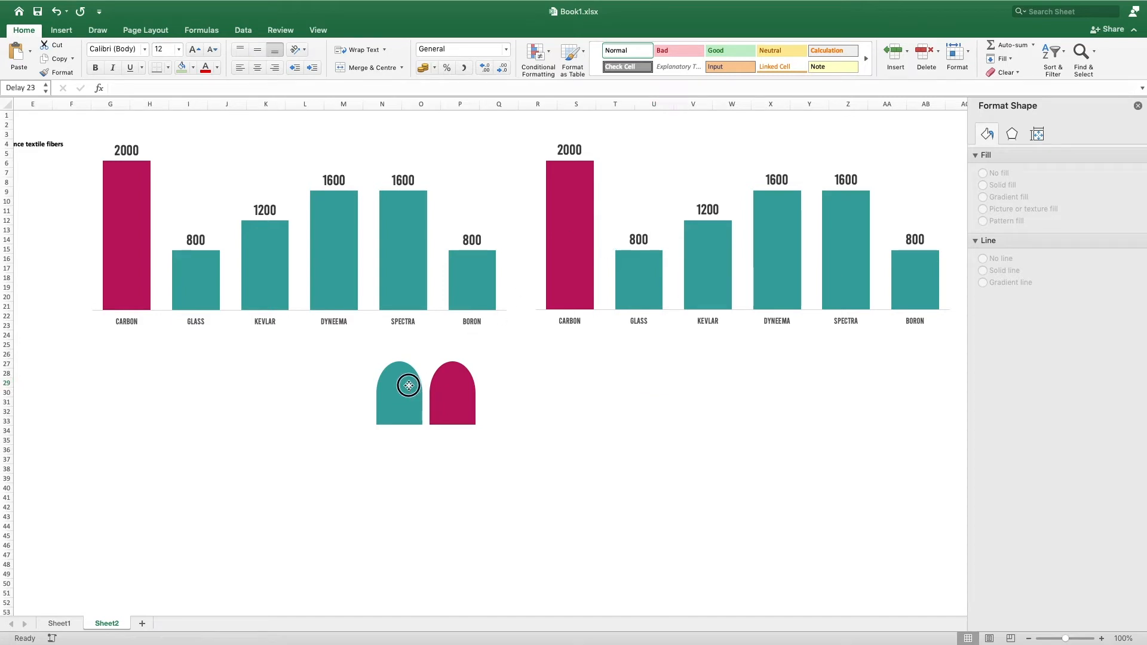
{"action": "key", "text": "super+c"}
{"action": "left_click", "coordinate": [577, 237]}
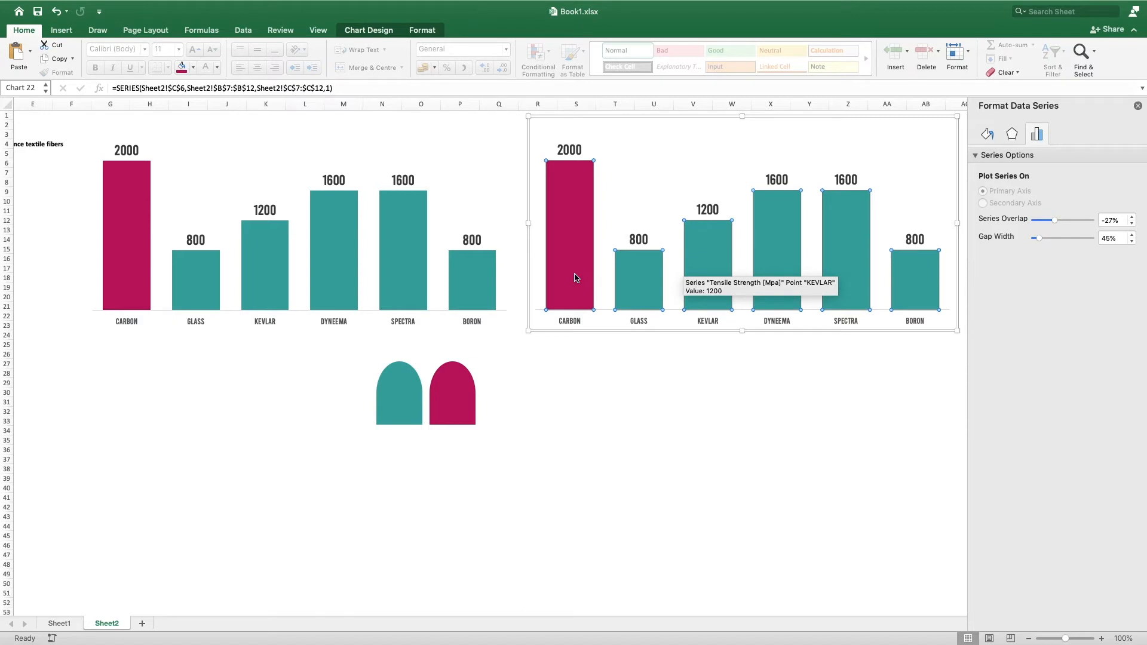
{"action": "key", "text": "super+v"}
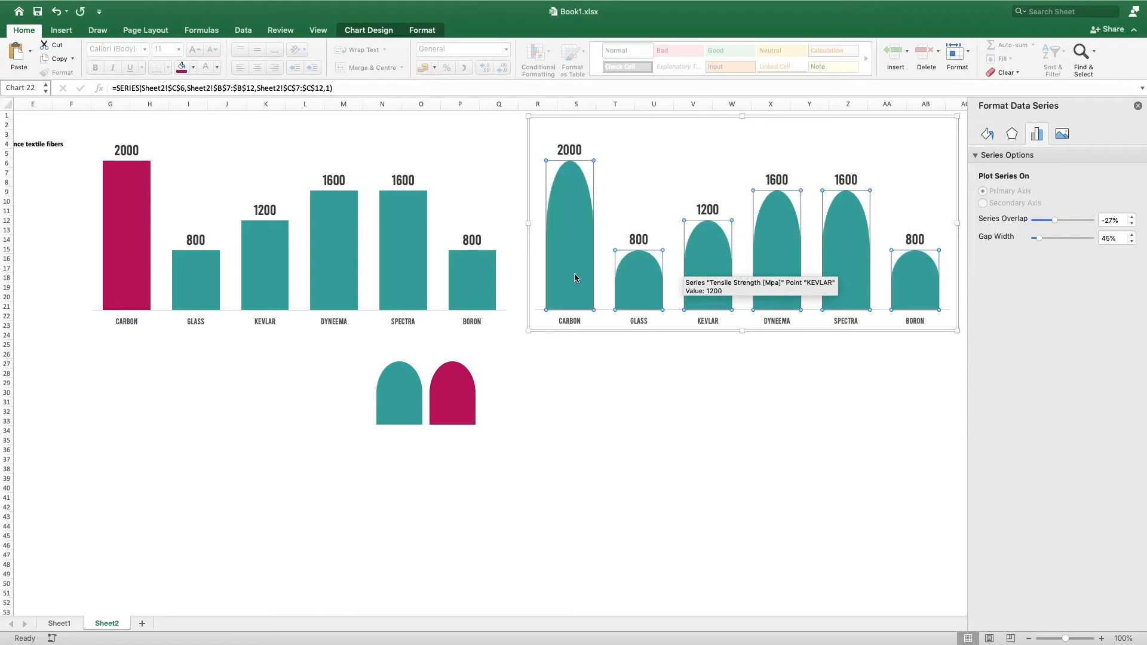
{"action": "left_click", "coordinate": [637, 372]}
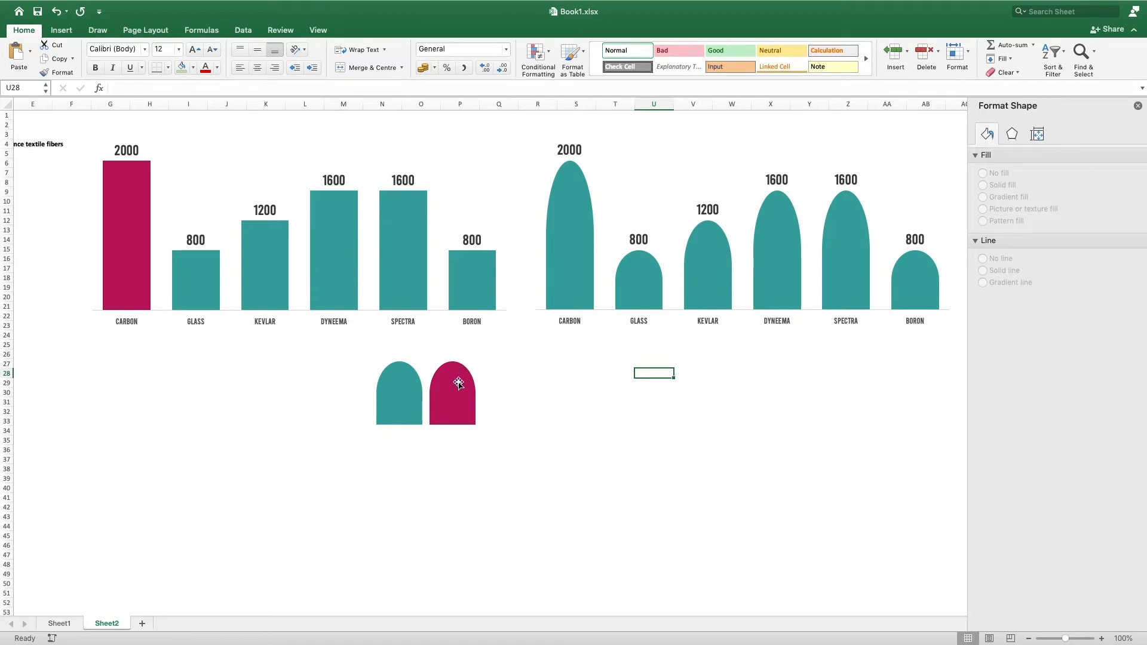
Copy the magenta Delay shape and paste it onto only the CARBON column of the duplicated chart
{"action": "left_click", "coordinate": [454, 398]}
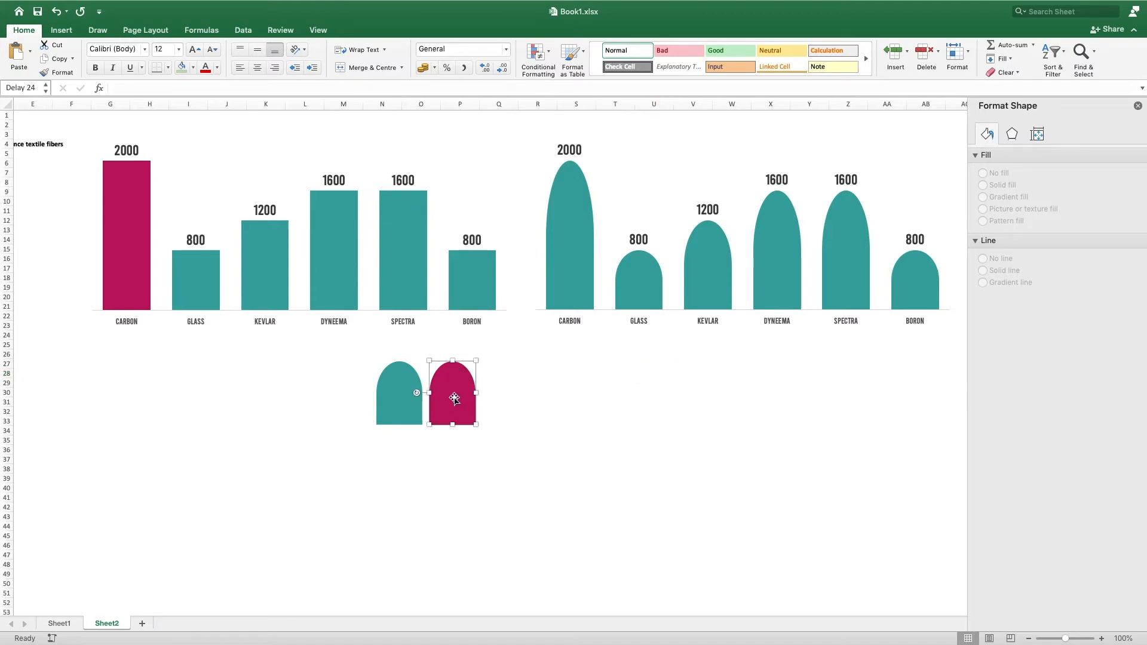
{"action": "left_click", "coordinate": [568, 257]}
{"action": "left_click", "coordinate": [568, 253]}
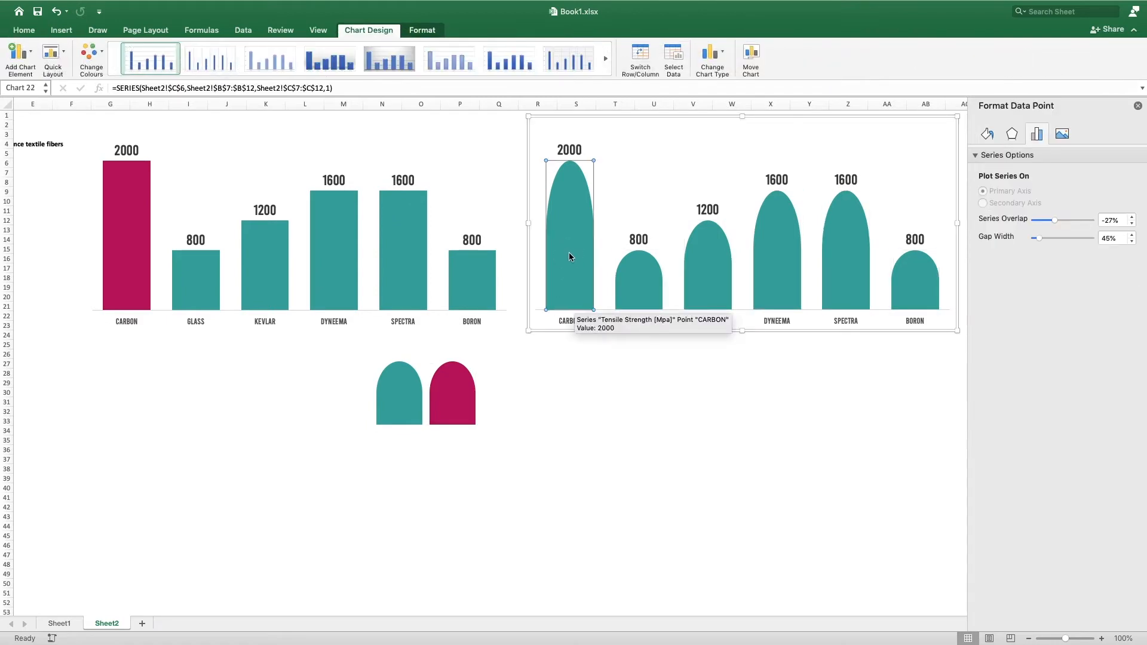
{"action": "key", "text": "cmd+v"}
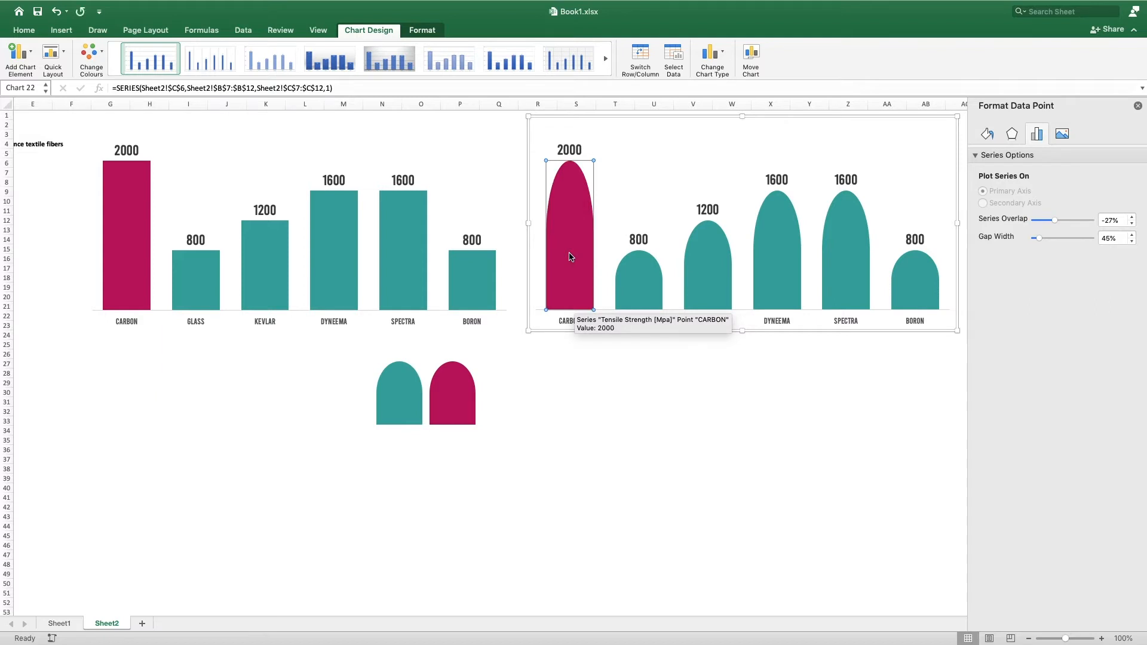
{"action": "left_click", "coordinate": [614, 389]}
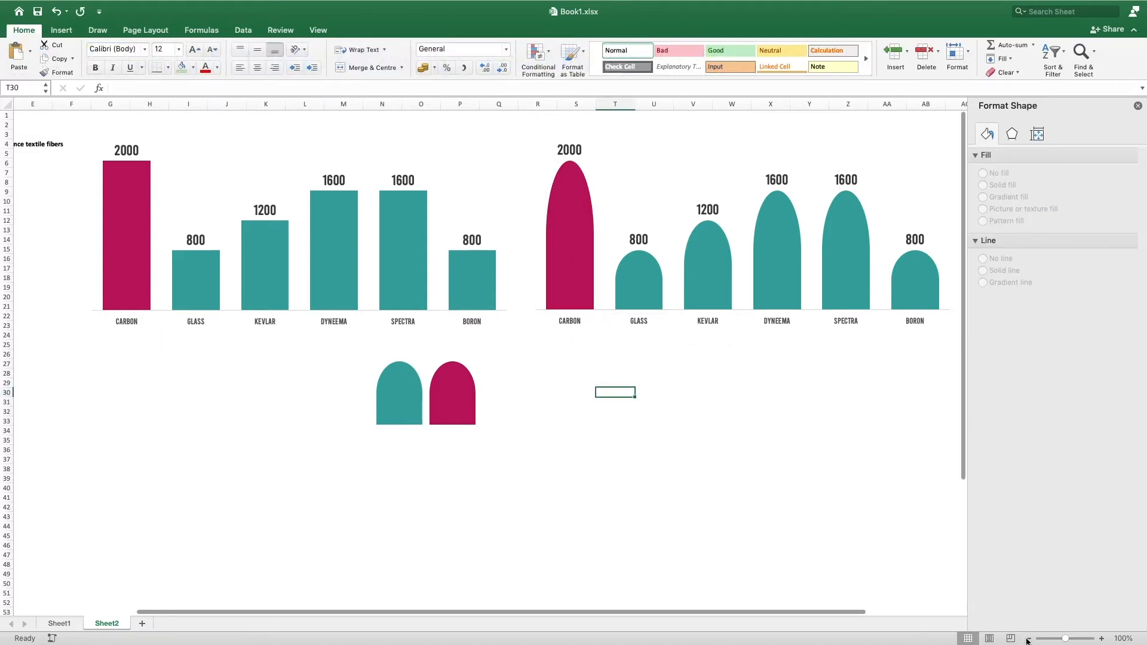
Examine how the rounded tops differ between tall and short columns in the duplicated chart at 70% zoom, then return to 100%
{"action": "left_click", "coordinate": [1028, 639]}
{"action": "left_click", "coordinate": [1028, 639]}
{"action": "left_click", "coordinate": [1028, 638]}
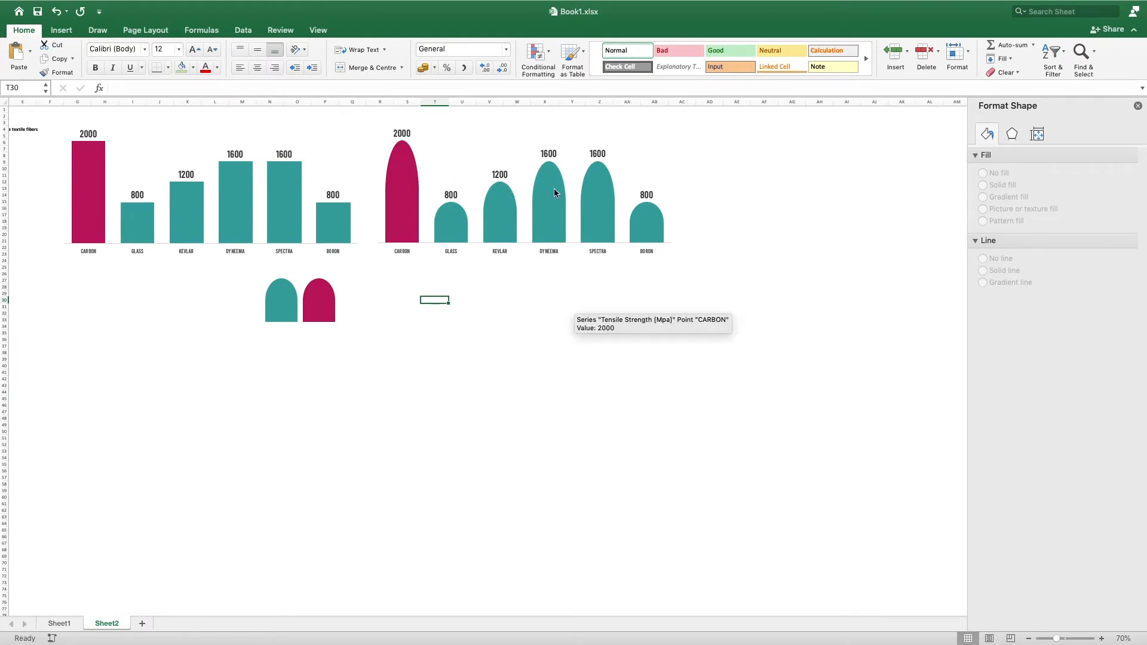
{"action": "mouse_move", "coordinate": [647, 211]}
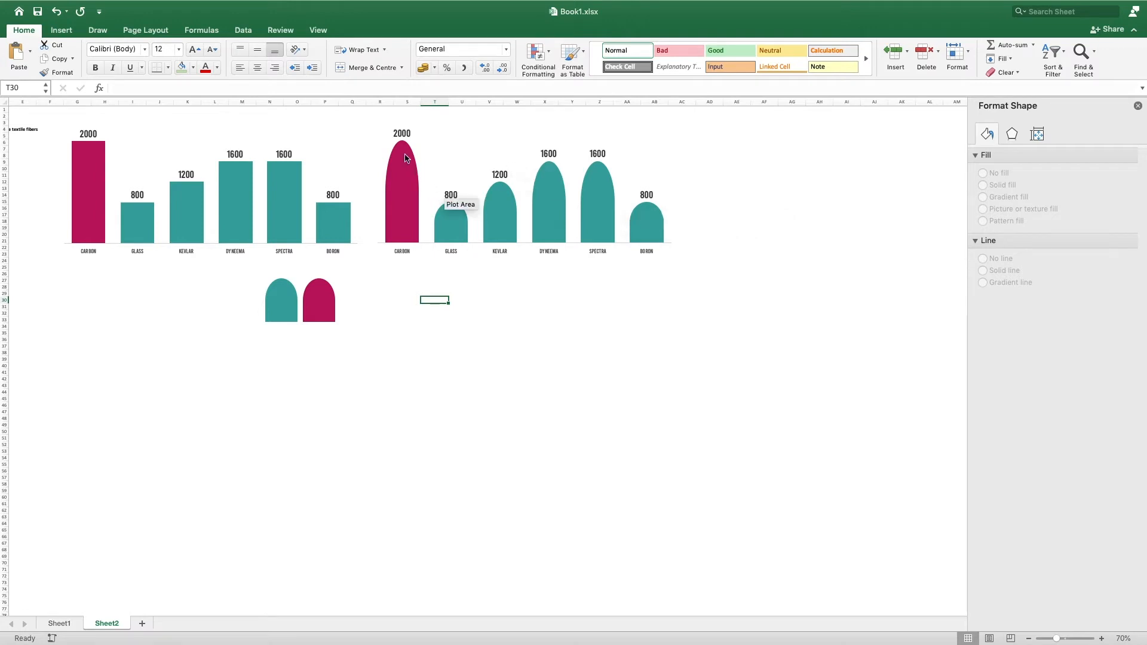
{"action": "mouse_move", "coordinate": [414, 164]}
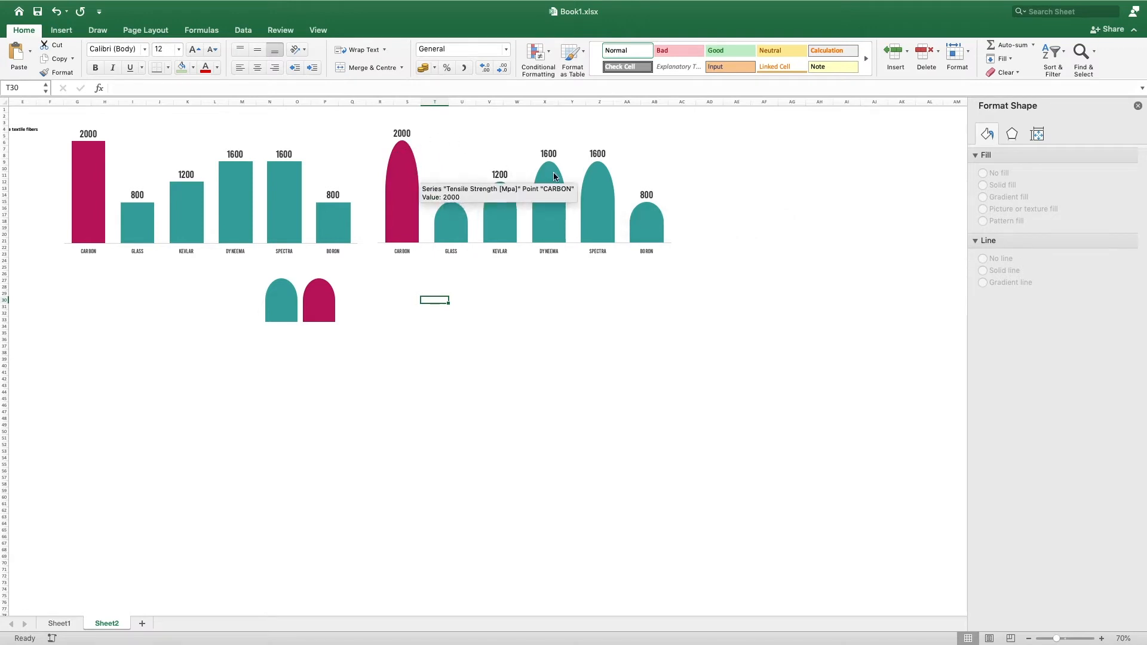
{"action": "mouse_move", "coordinate": [462, 216]}
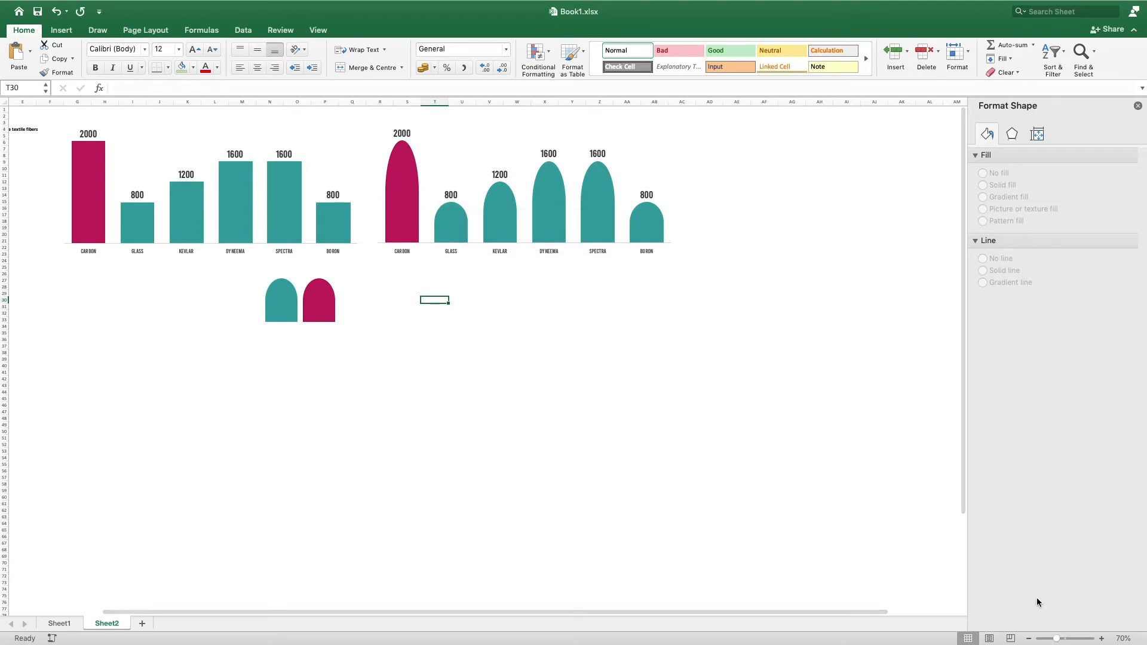
{"action": "left_click", "coordinate": [1101, 639]}
{"action": "left_click", "coordinate": [1101, 639]}
{"action": "left_click", "coordinate": [1101, 638]}
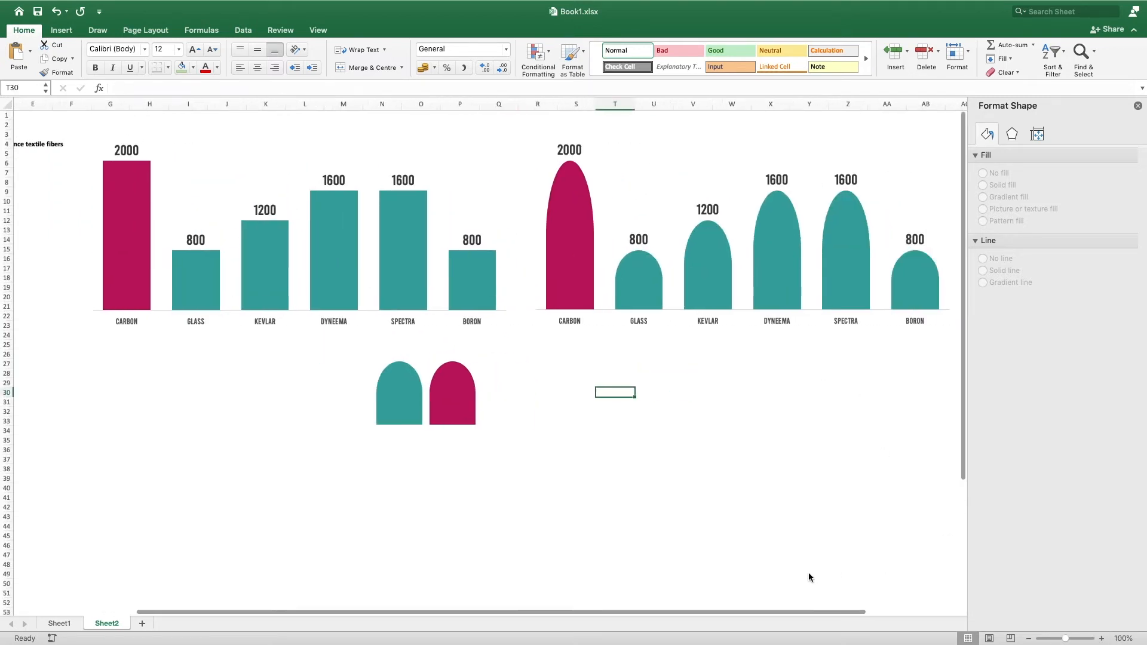
Copy the tensile strength table in B6:C12 and paste it lower on the sheet, starting at B45
{"action": "left_click", "coordinate": [269, 428]}
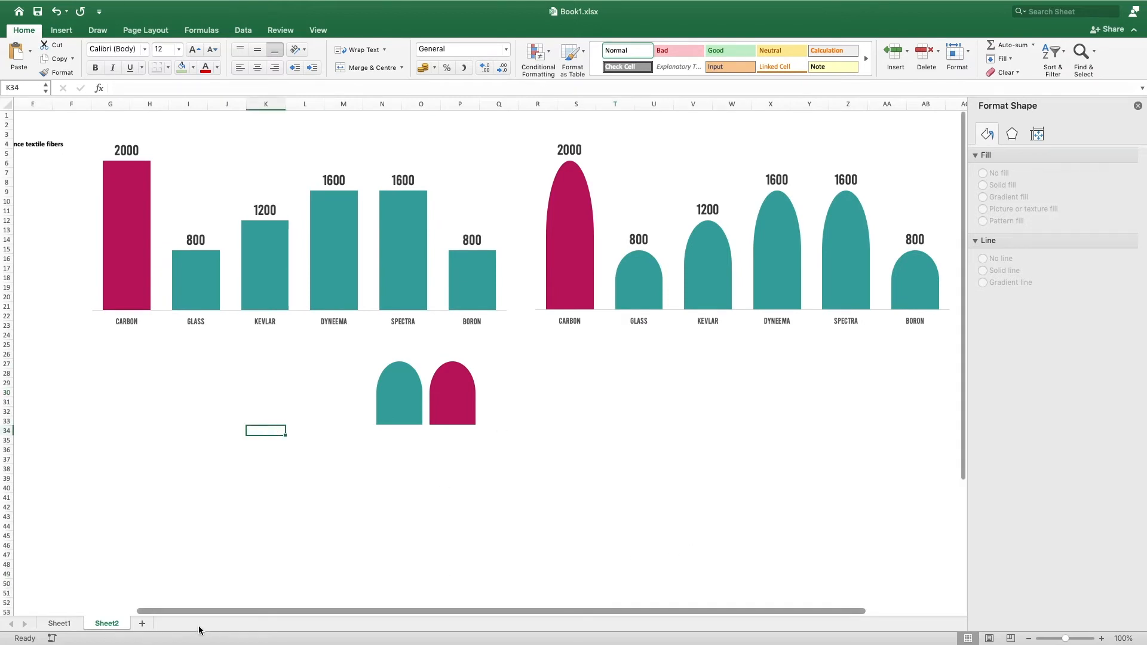
{"action": "left_click_drag", "start_coordinate": [209, 608], "coordinate": [108, 609]}
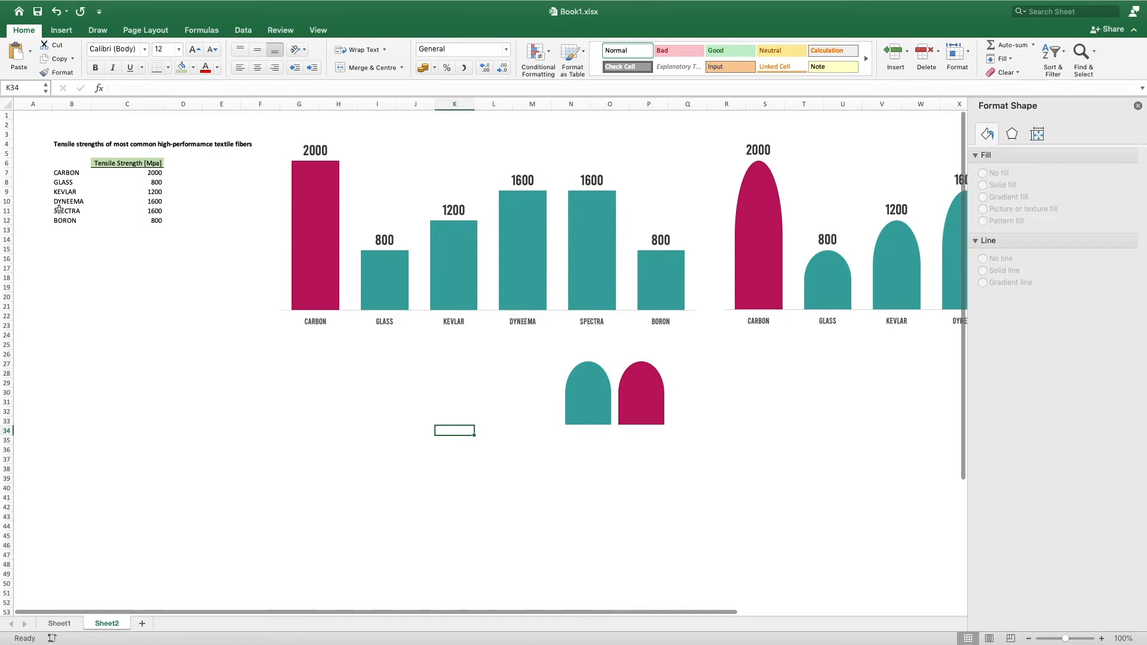
{"action": "left_click_drag", "start_coordinate": [61, 160], "coordinate": [137, 221]}
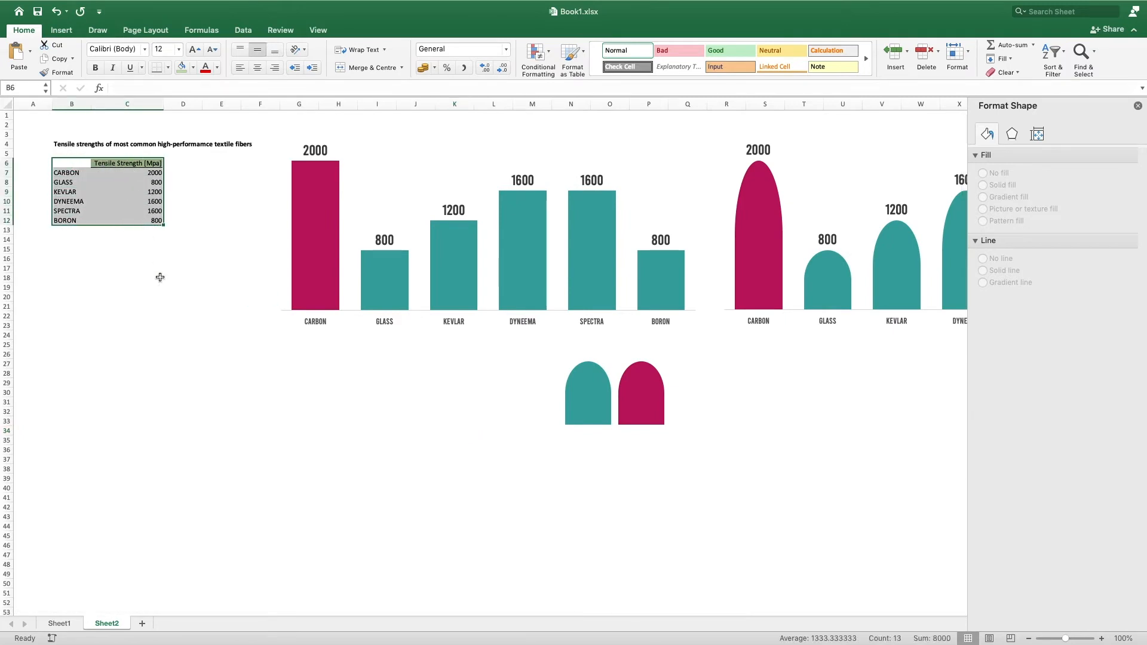
{"action": "key", "text": "super+c"}
{"action": "left_click", "coordinate": [57, 538]}
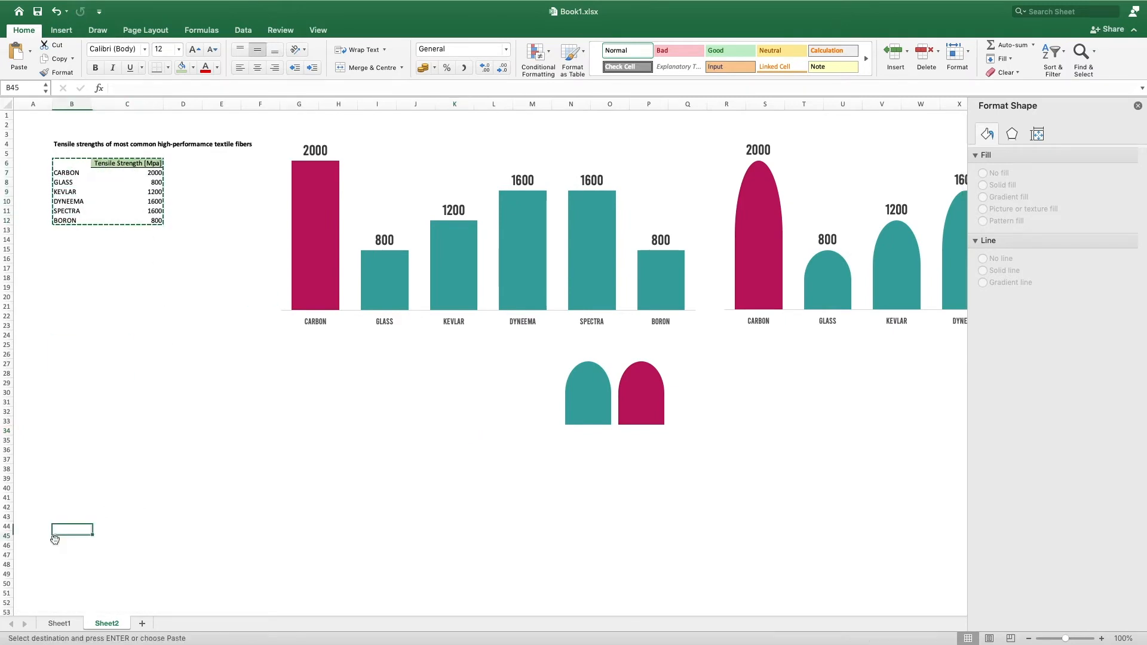
{"action": "key", "text": "super+v"}
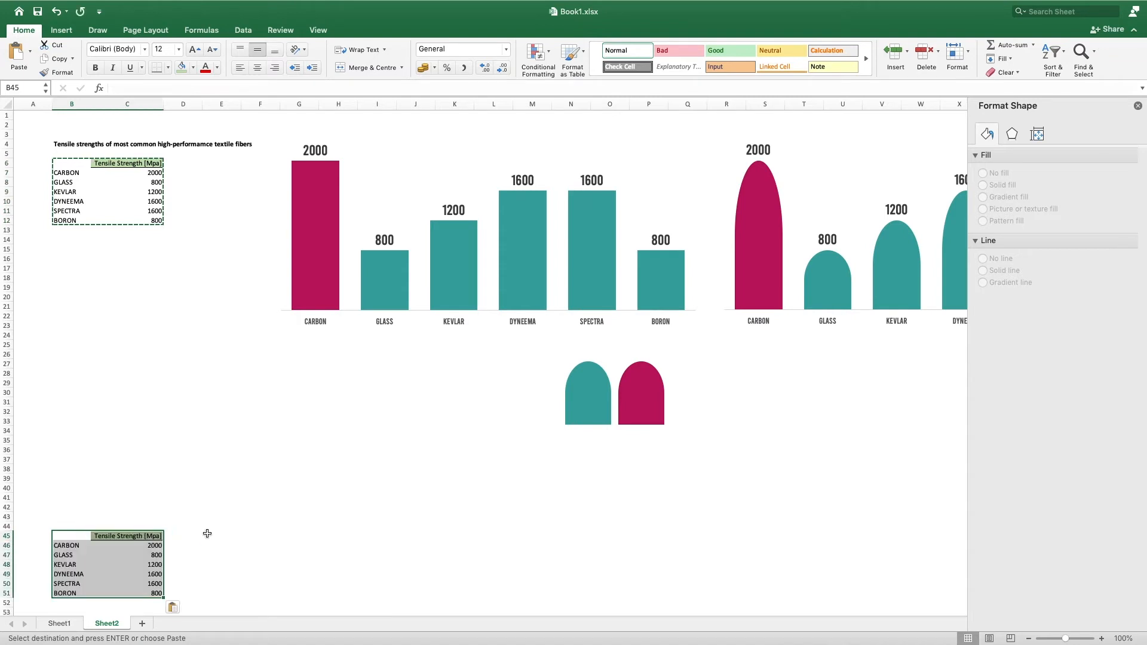
{"action": "left_click", "coordinate": [293, 517]}
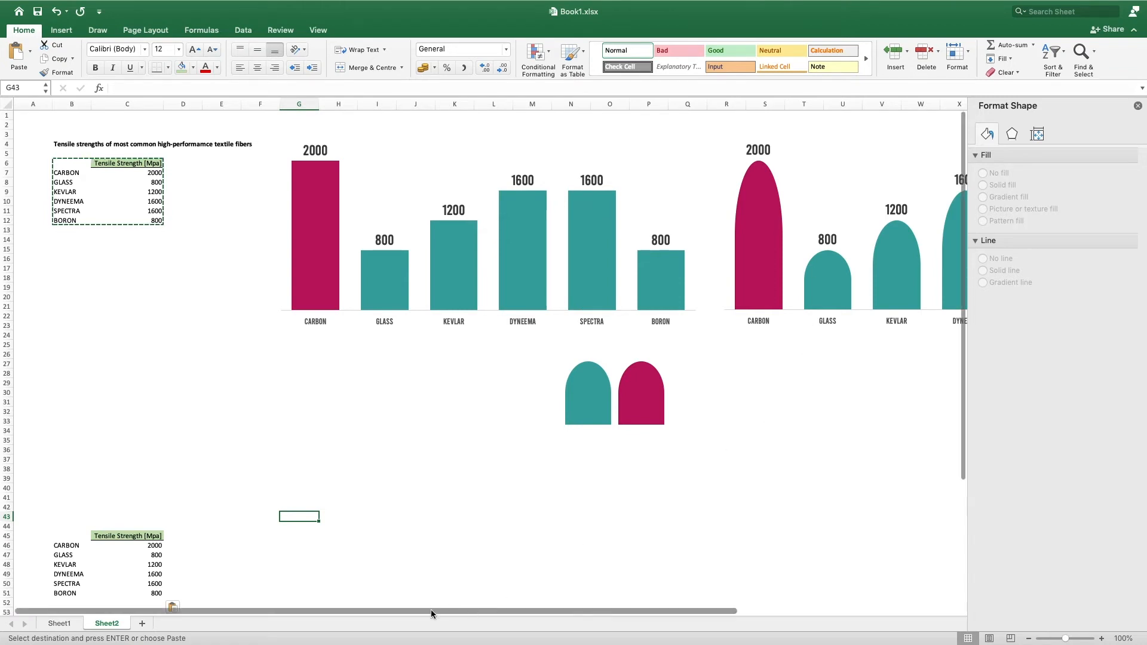
{"action": "left_click_drag", "start_coordinate": [432, 610], "coordinate": [574, 611]}
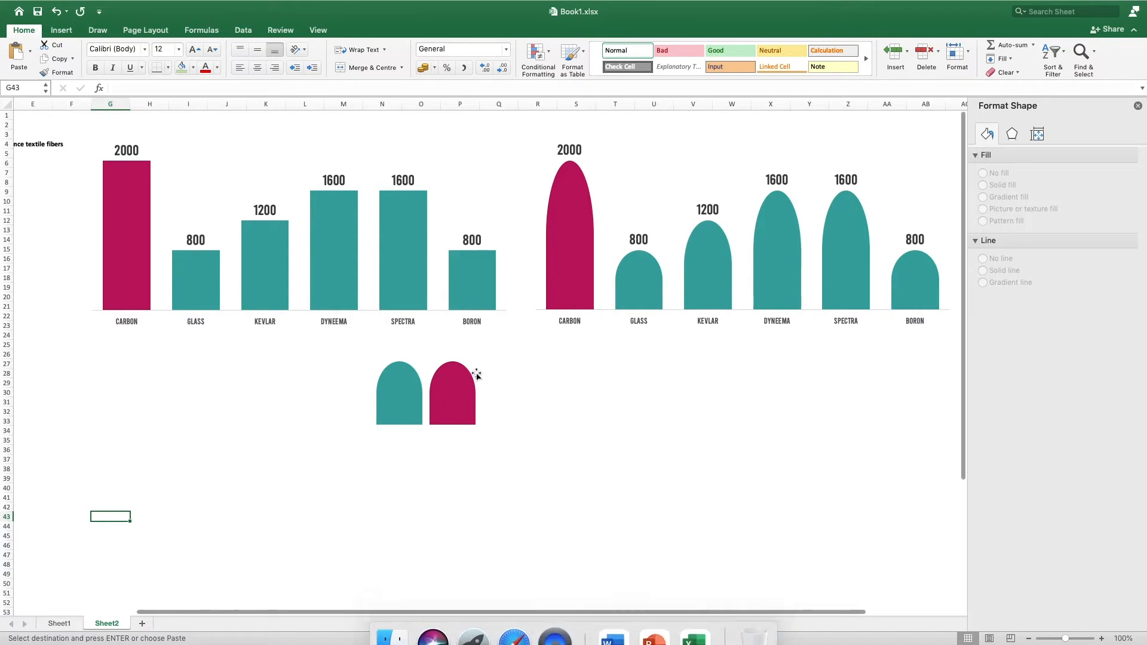
{"action": "mouse_move", "coordinate": [569, 225]}
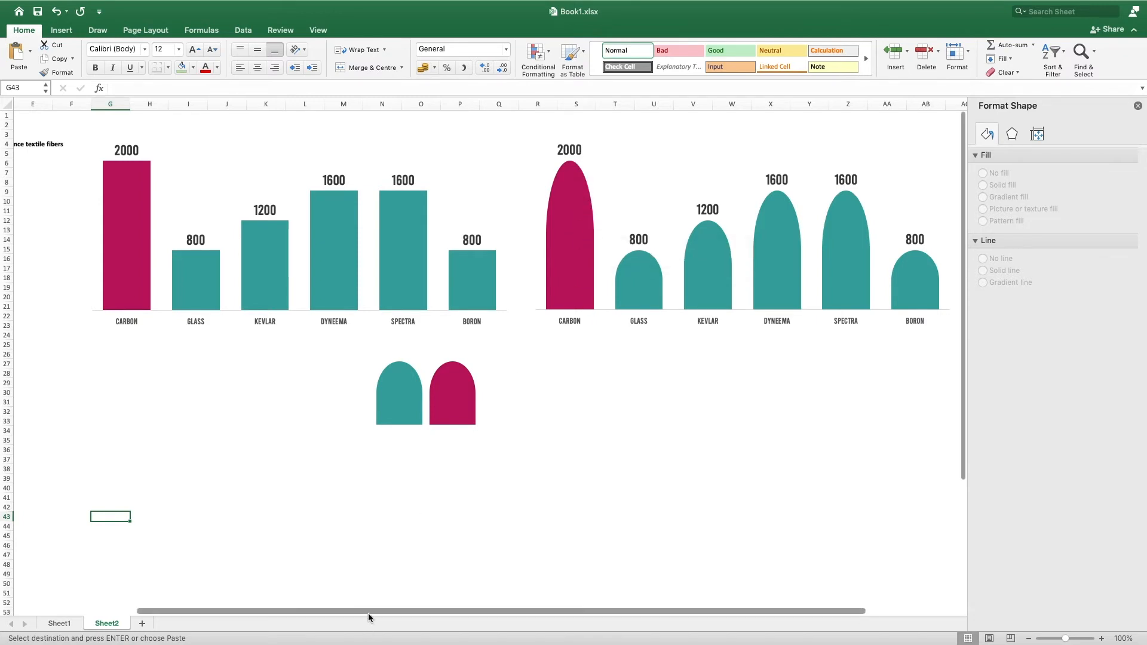
{"action": "left_click_drag", "start_coordinate": [369, 612], "coordinate": [269, 622]}
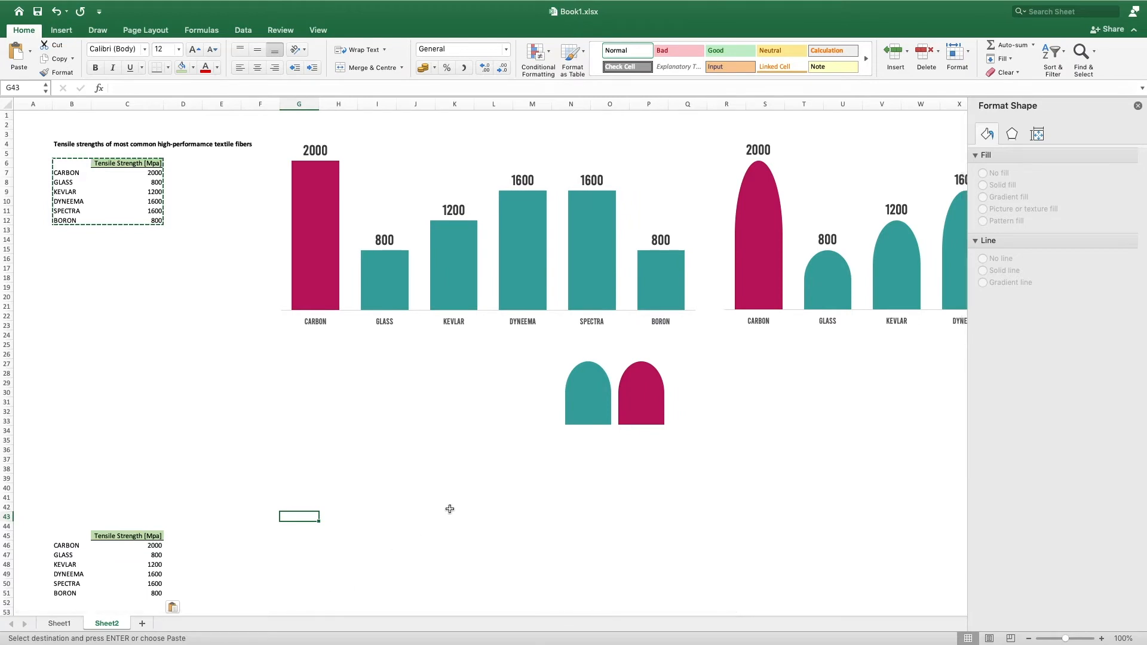
Add the column headers Stack 1 in D45 and Stack 2 in E45 beside the copied table
{"action": "scroll", "coordinate": [305, 522], "scroll_direction": "down", "scroll_amount": 5}
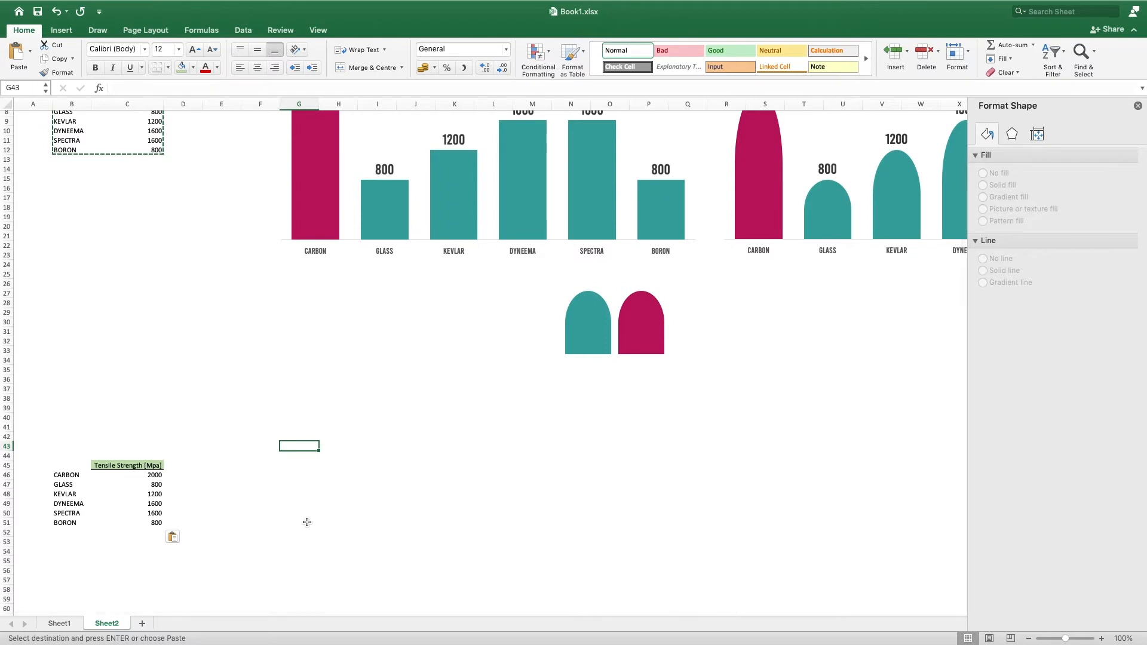
{"action": "left_click", "coordinate": [189, 465]}
{"action": "type", "text": "Stac"}
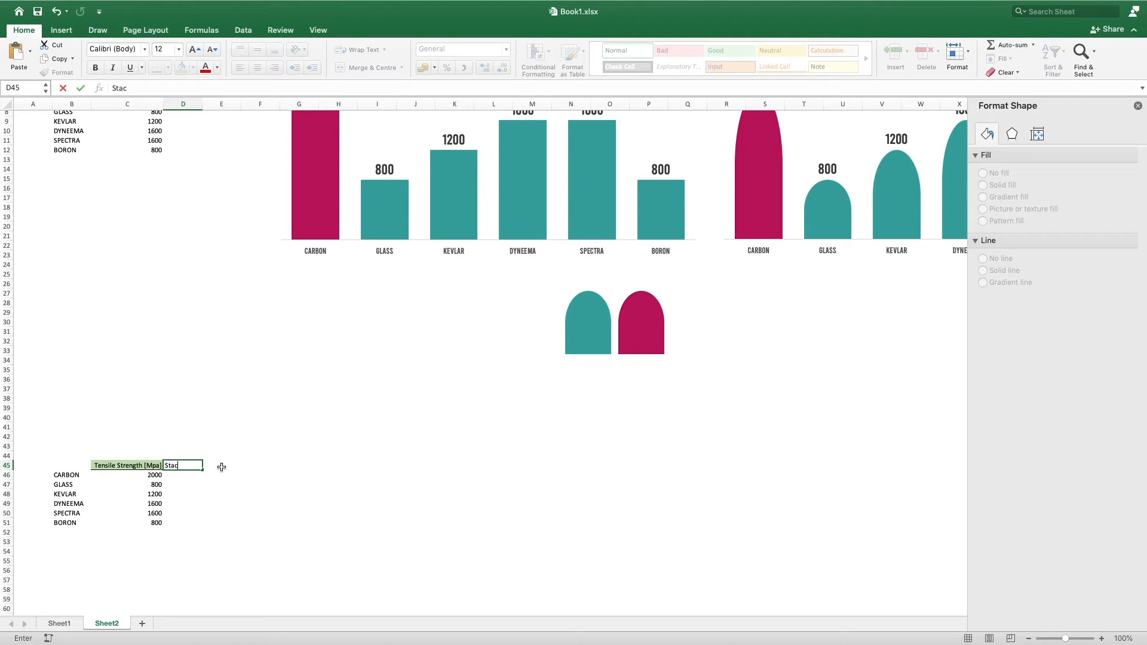
{"action": "type", "text": "l 1"}
{"action": "left_click", "coordinate": [222, 467]}
{"action": "type", "text": "St"}
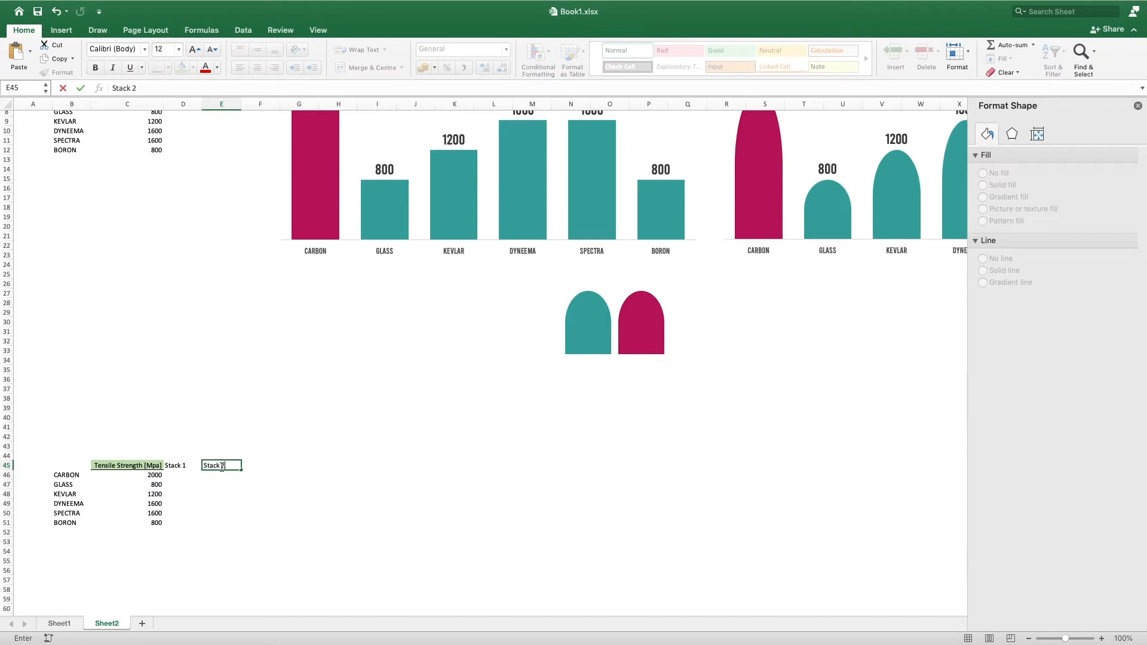
{"action": "type", "text": "ack 2"}
{"action": "key", "text": "Return"}
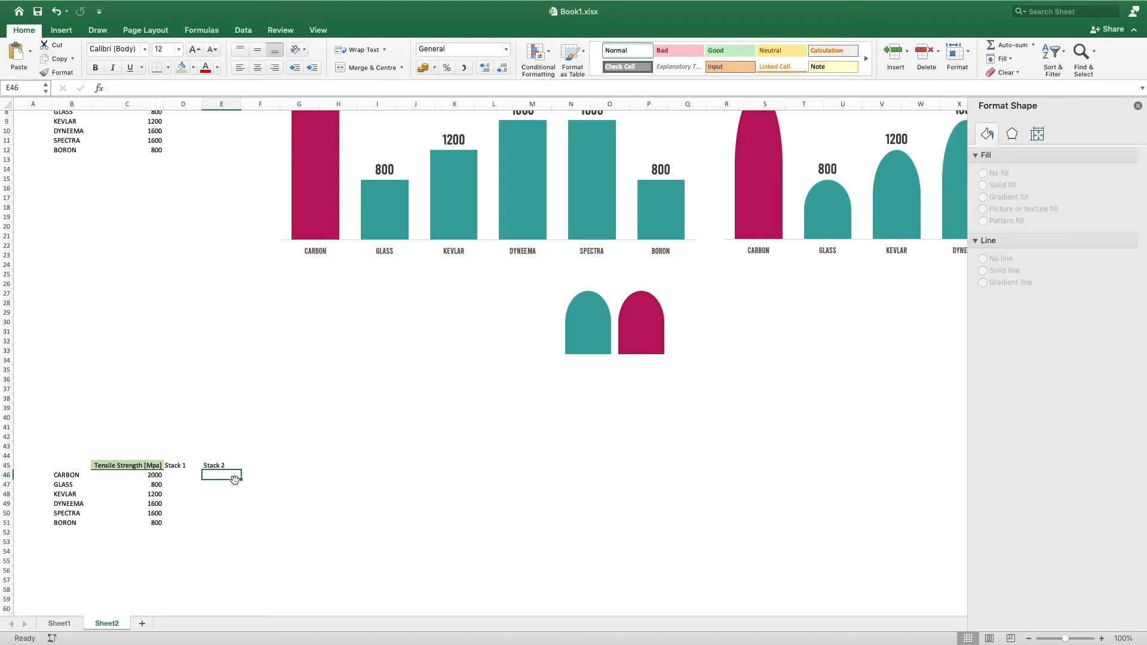
Right-align the Stack 1 and Stack 2 headers in D45:E45
{"action": "left_click", "coordinate": [183, 465]}
{"action": "left_click", "coordinate": [225, 466], "text": "shift"}
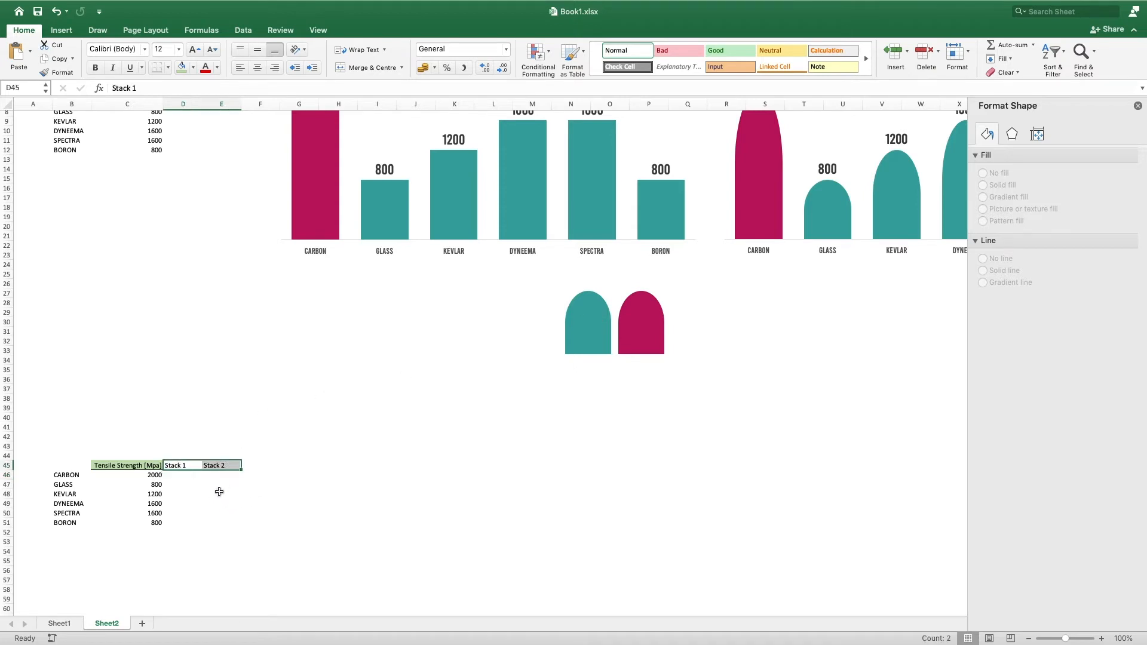
{"action": "left_click", "coordinate": [274, 67]}
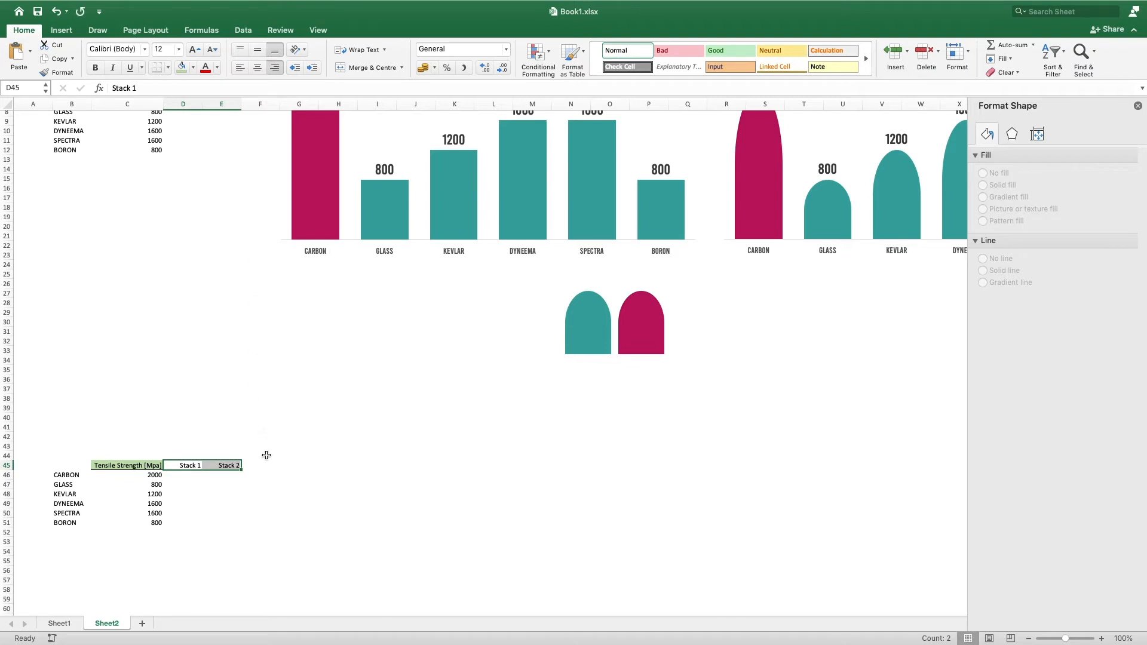
{"action": "left_click", "coordinate": [268, 512]}
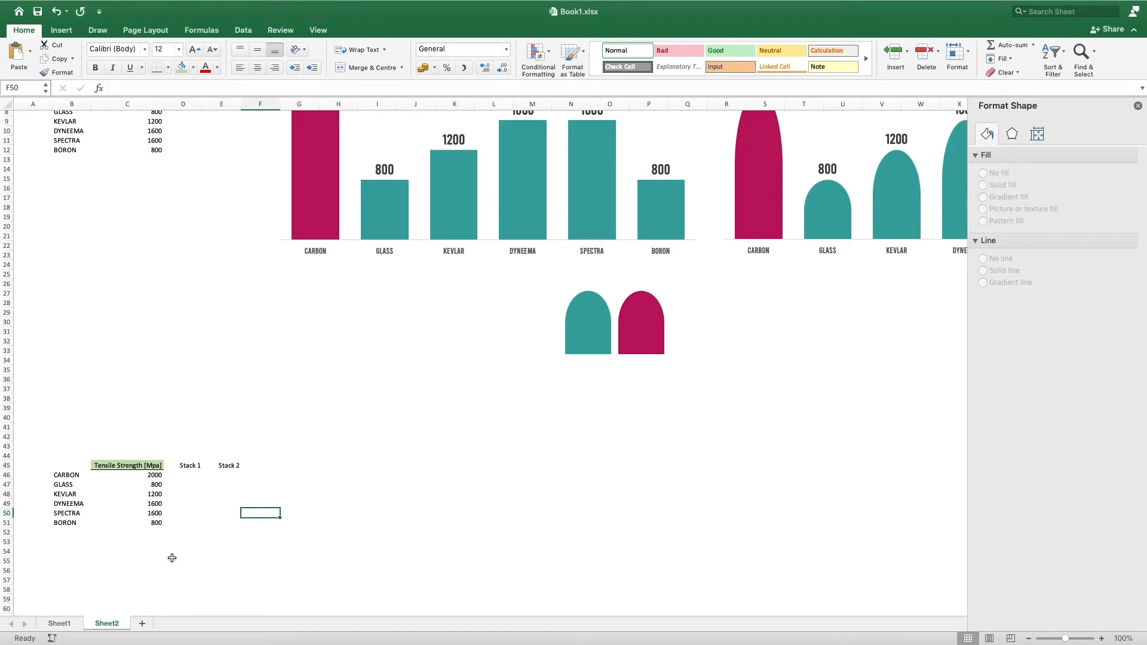
Enter a formula in E46 that calculates half the minimum of the tensile strengths in C46:C51
{"action": "left_click", "coordinate": [232, 478]}
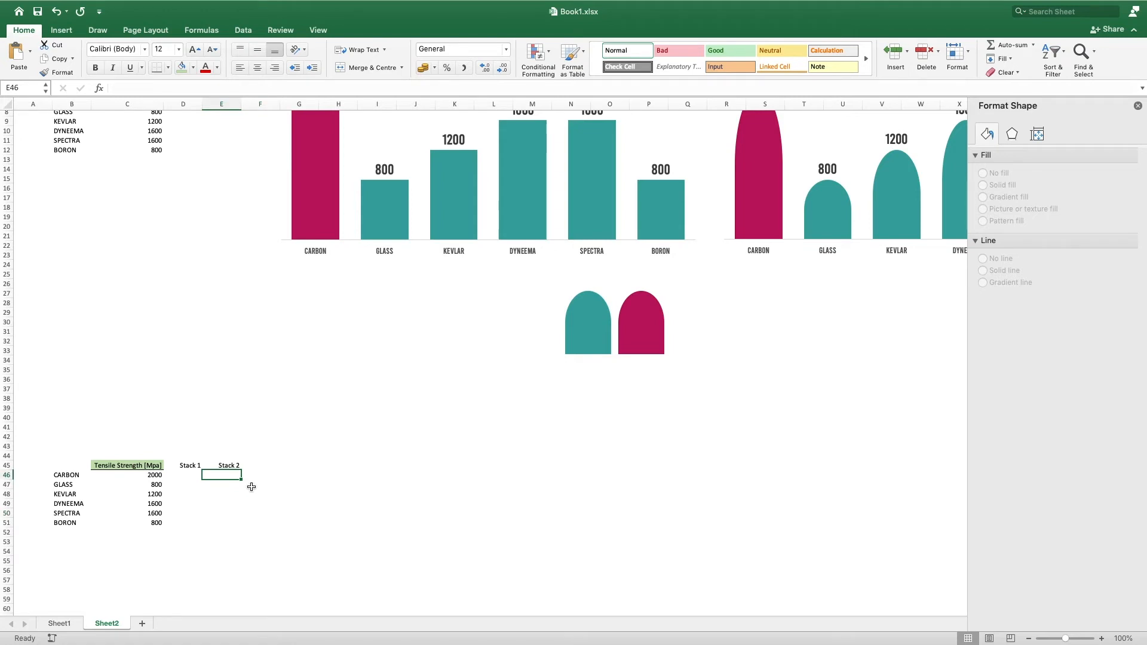
{"action": "type", "text": "=min"}
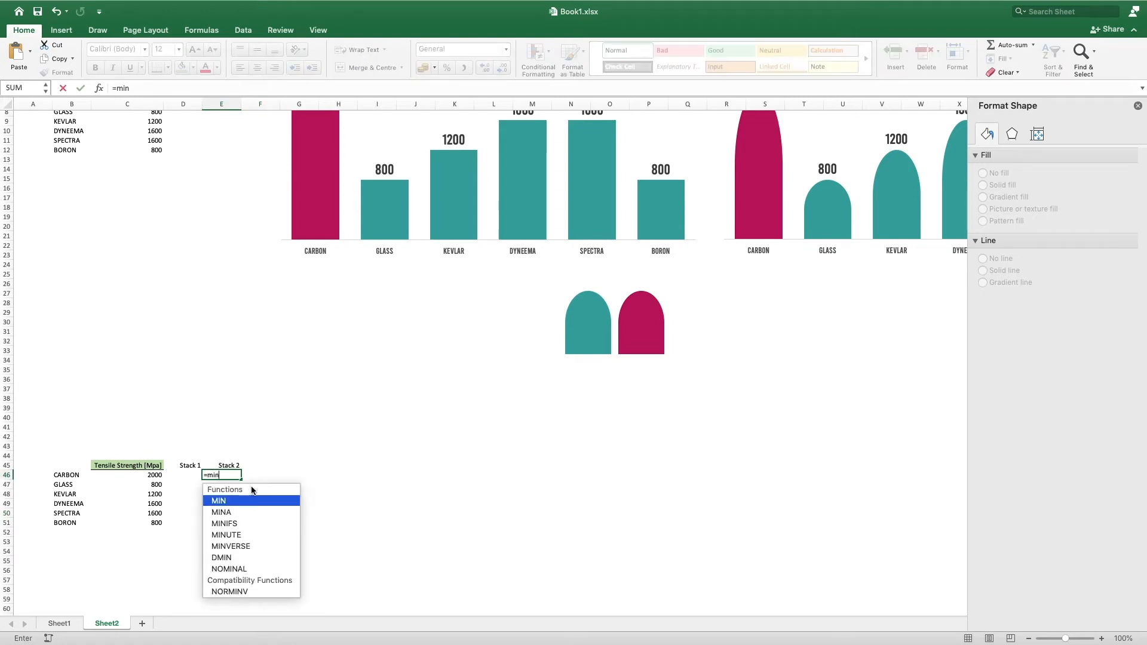
{"action": "type", "text": "("}
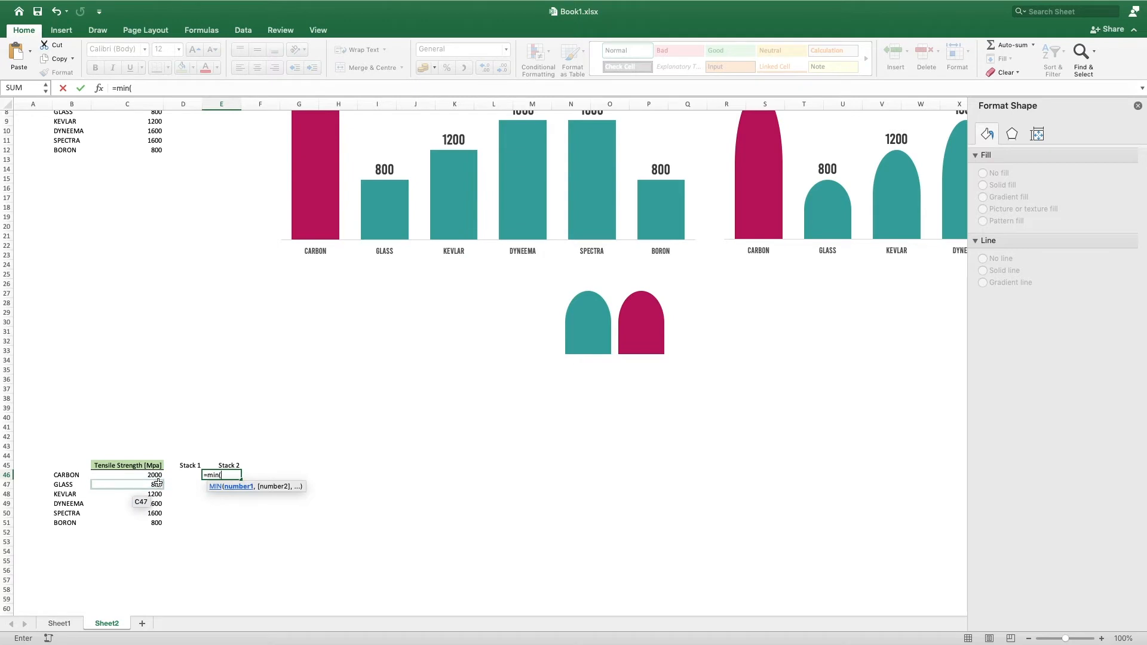
{"action": "left_click", "coordinate": [155, 476]}
{"action": "left_click_drag", "start_coordinate": [154, 476], "coordinate": [154, 520]}
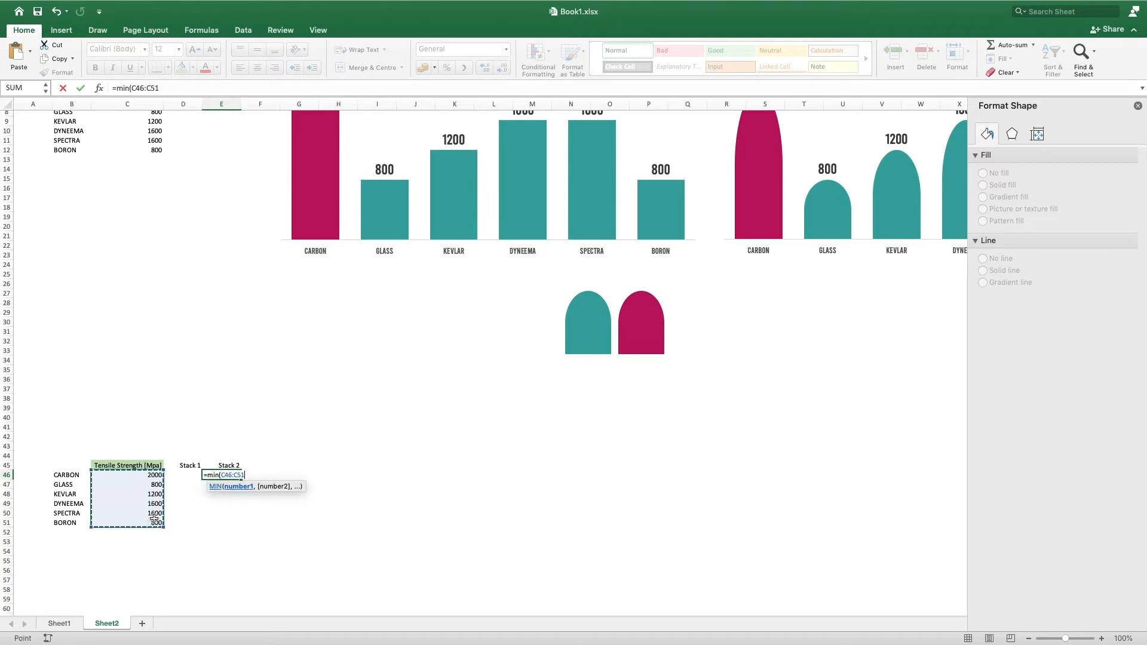
{"action": "type", "text": ")"}
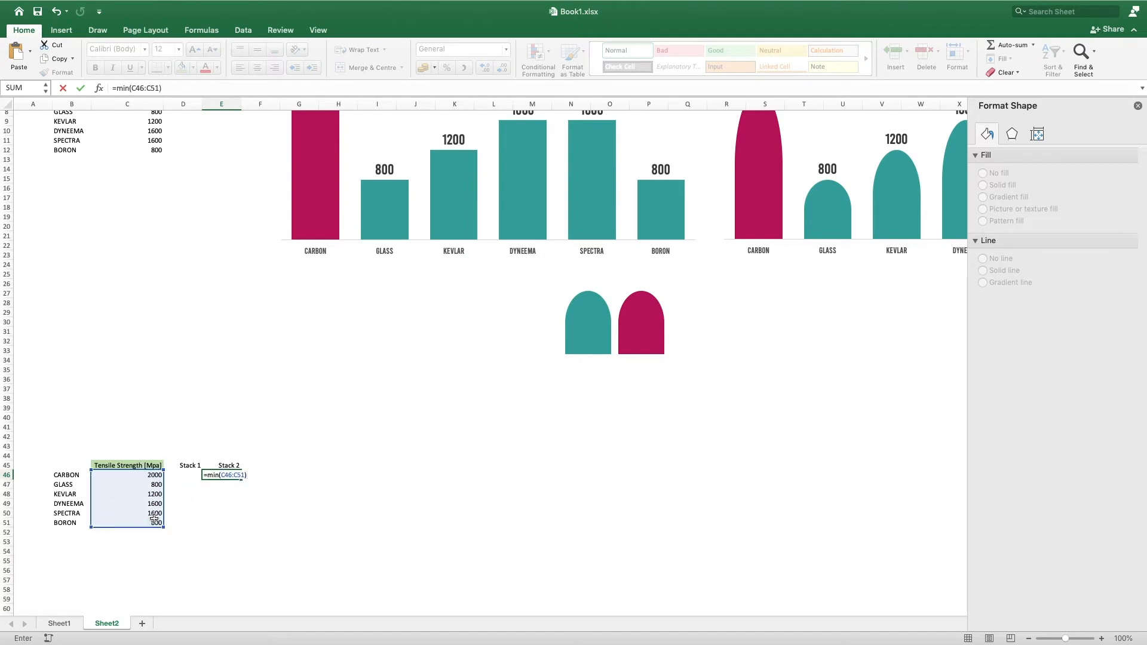
{"action": "type", "text": "/2"}
{"action": "key", "text": "Return"}
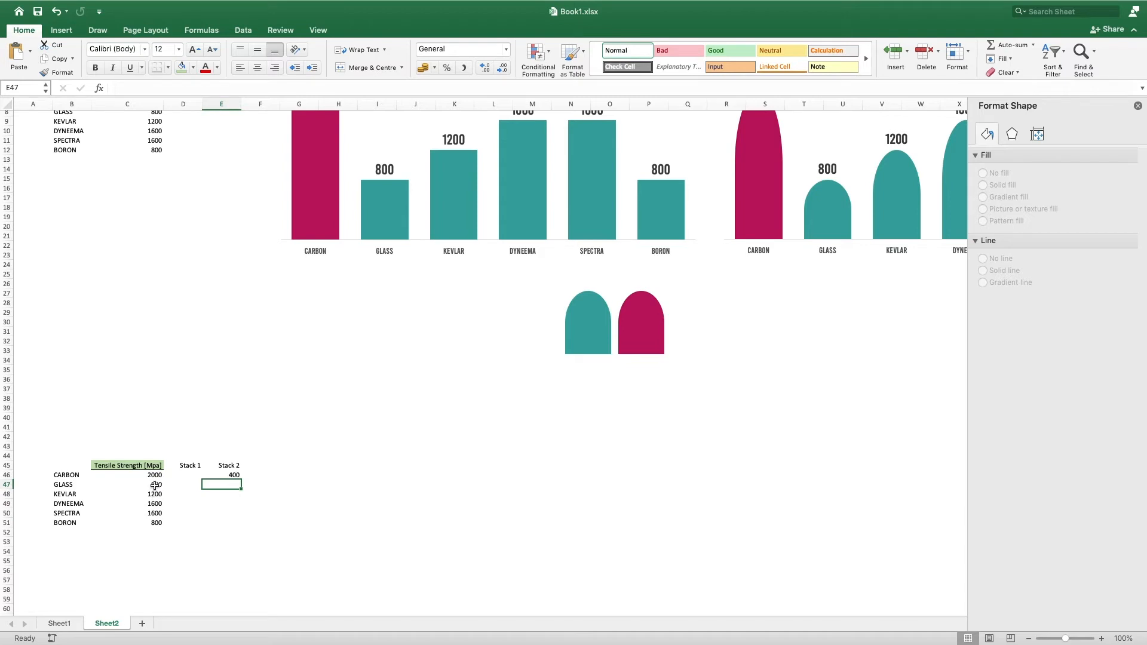
Fill the Stack 2 formula from E46 down through E51
{"action": "left_click", "coordinate": [239, 476]}
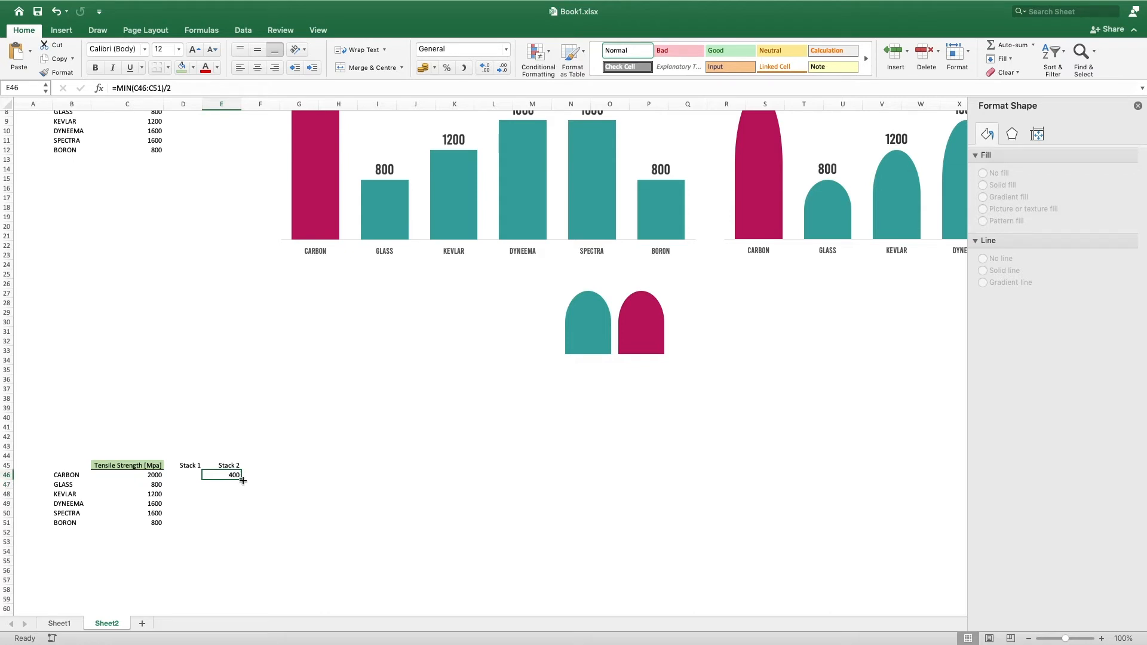
{"action": "left_click_drag", "start_coordinate": [243, 480], "coordinate": [239, 525]}
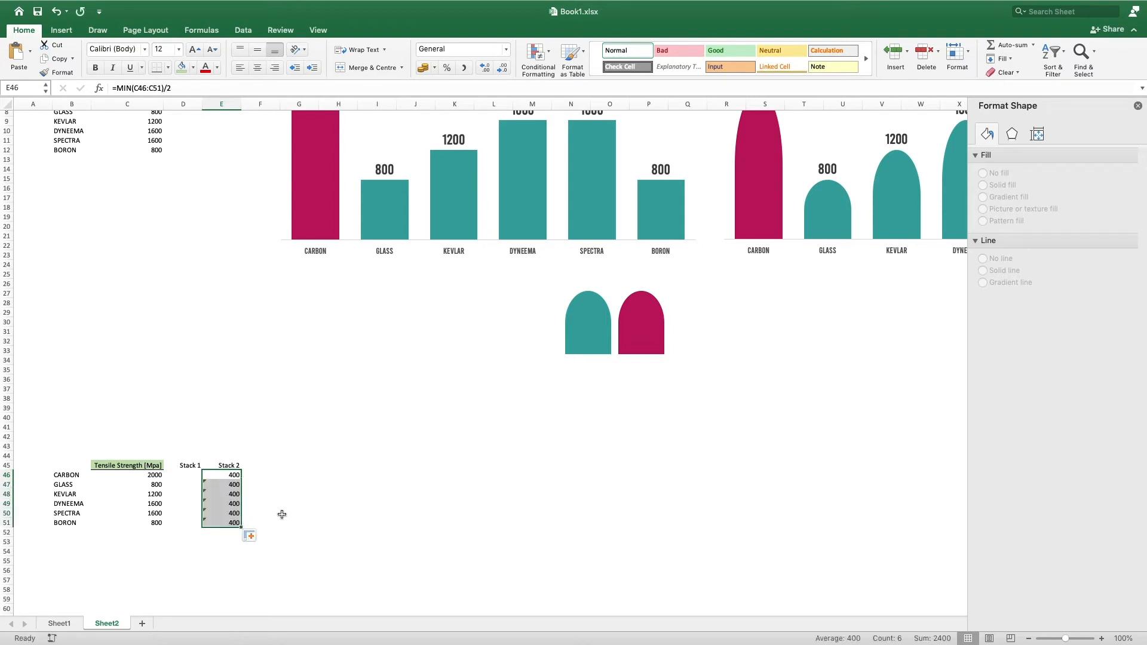
{"action": "left_click", "coordinate": [300, 504]}
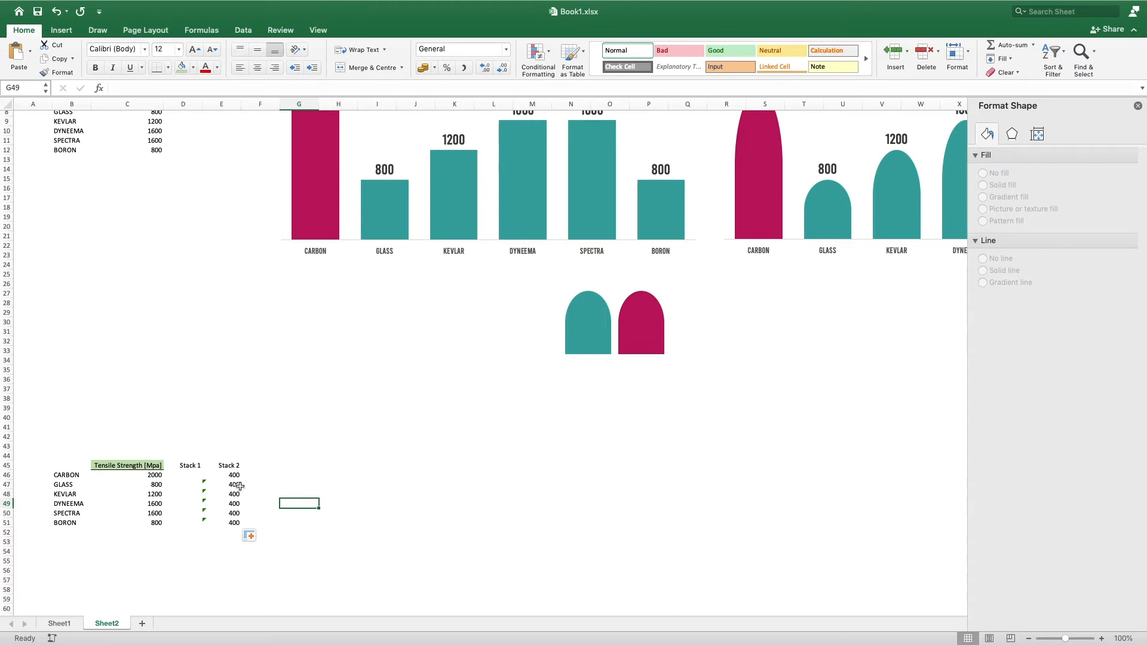
Enter the formula =C46-E46 in D46 to calculate the Stack 1 value for CARBON
{"action": "left_click", "coordinate": [185, 476]}
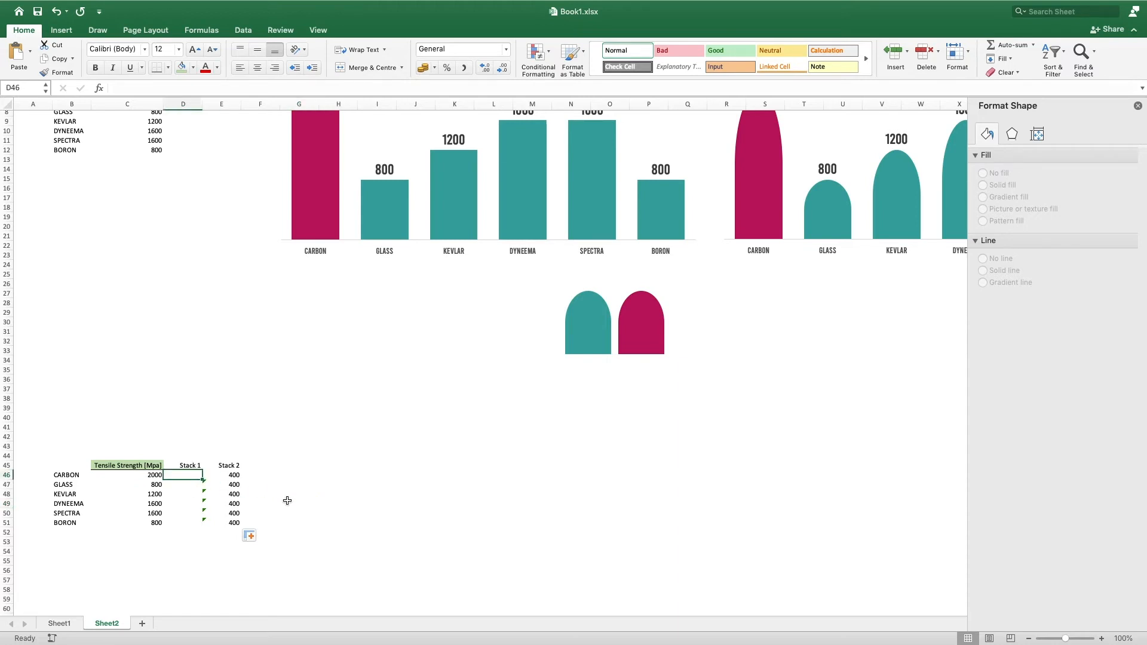
{"action": "type", "text": "="}
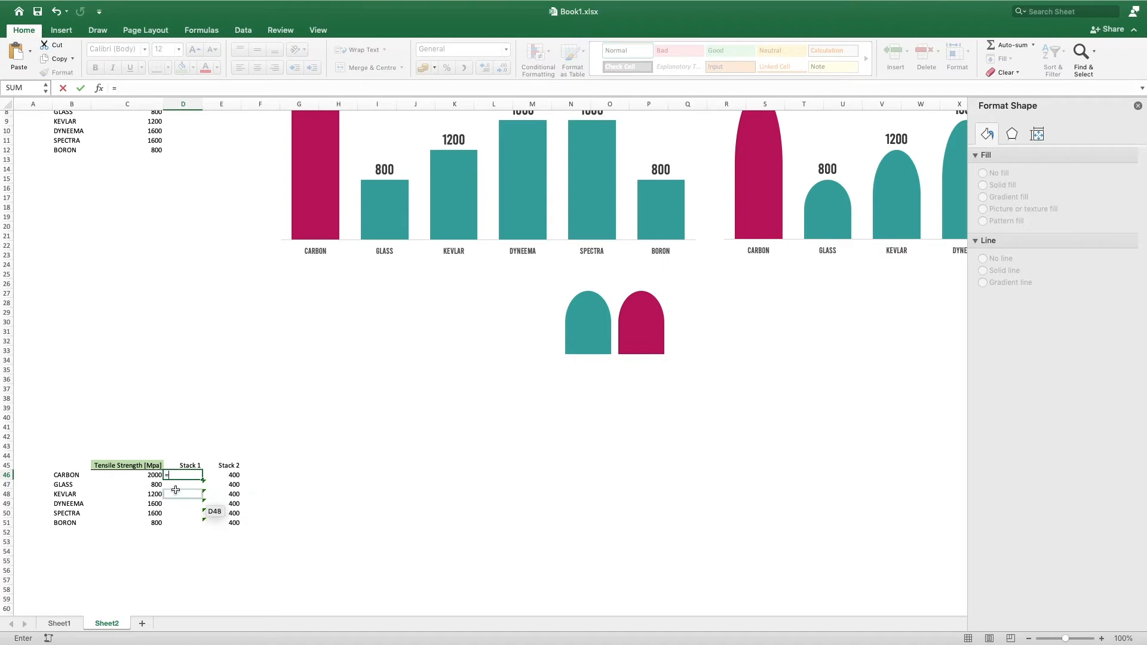
{"action": "left_click", "coordinate": [156, 475]}
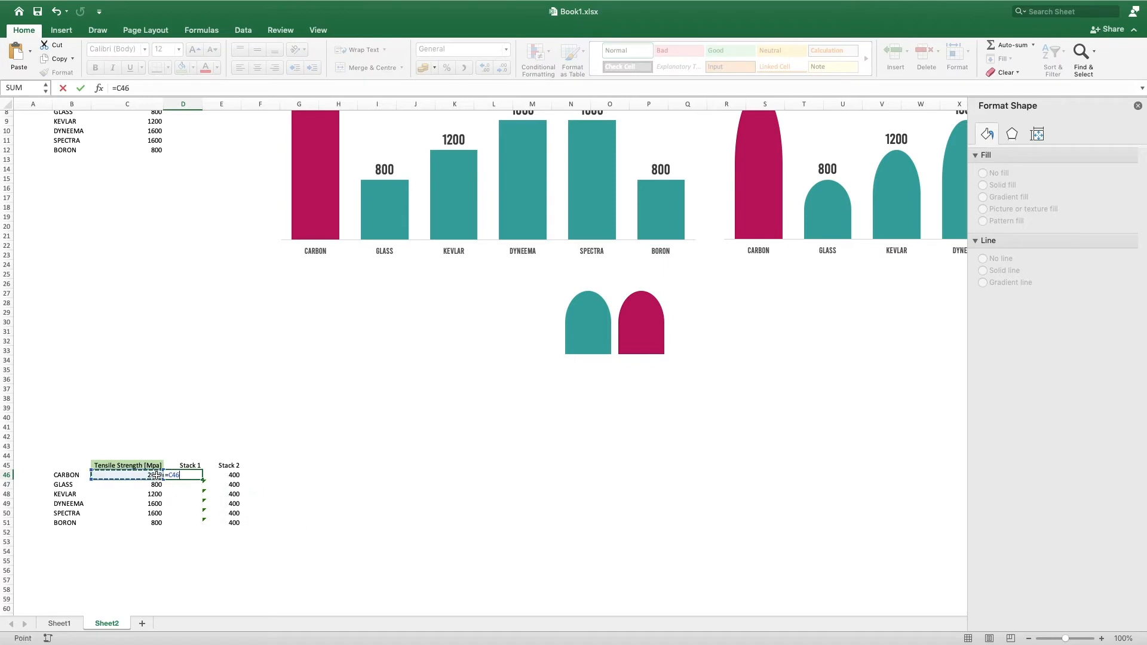
{"action": "type", "text": "-"}
{"action": "left_click", "coordinate": [234, 475]}
{"action": "key", "text": "Return"}
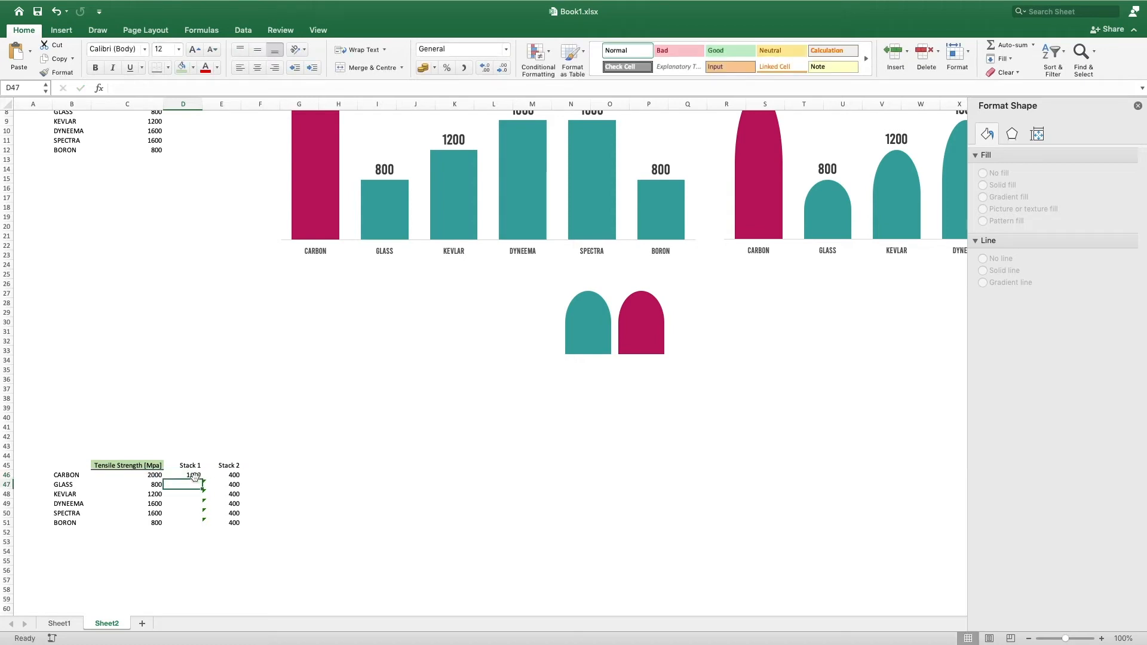
Fill the Stack 1 formula from D46 down through D51
{"action": "left_click", "coordinate": [235, 476]}
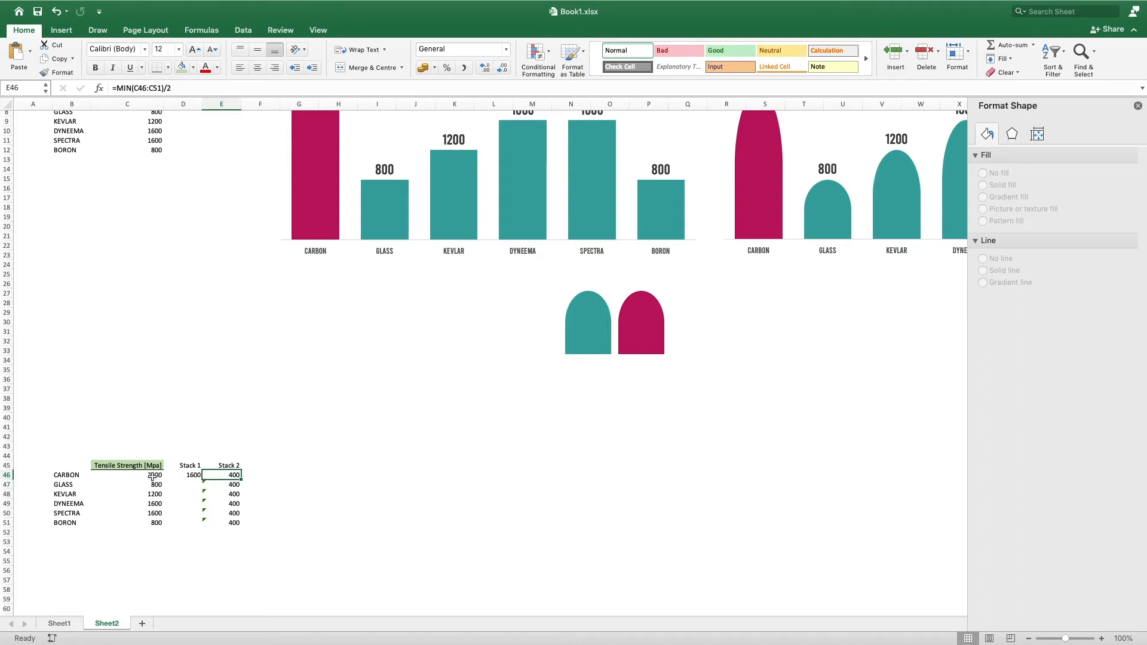
{"action": "left_click", "coordinate": [189, 475]}
{"action": "left_click_drag", "start_coordinate": [203, 480], "coordinate": [200, 523]}
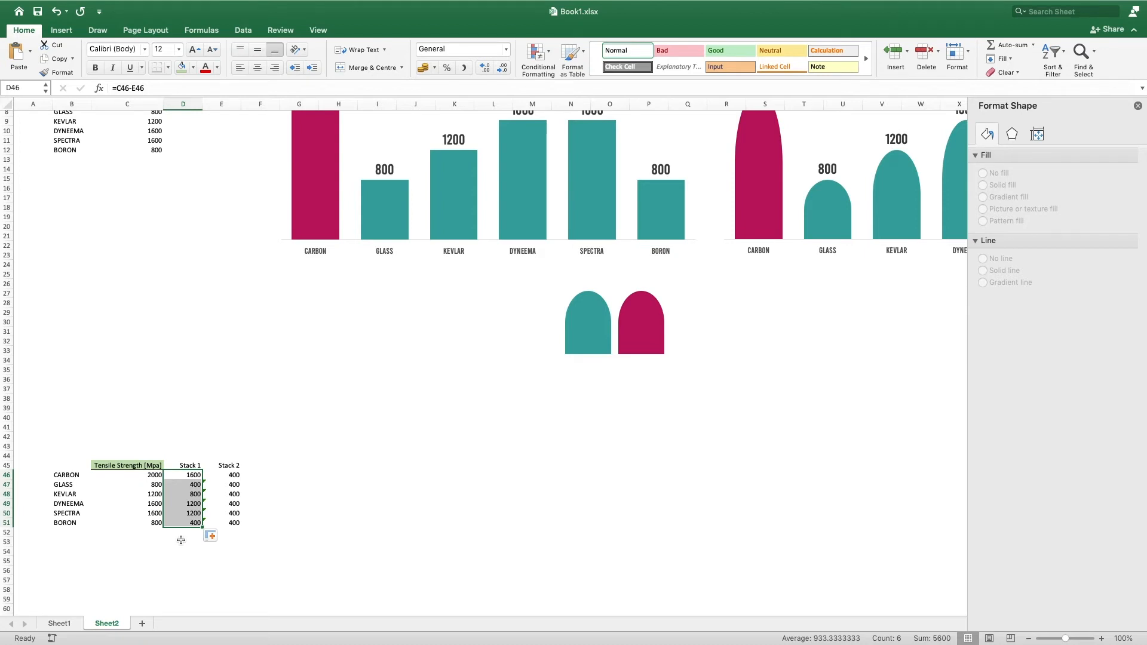
{"action": "left_click", "coordinate": [181, 540]}
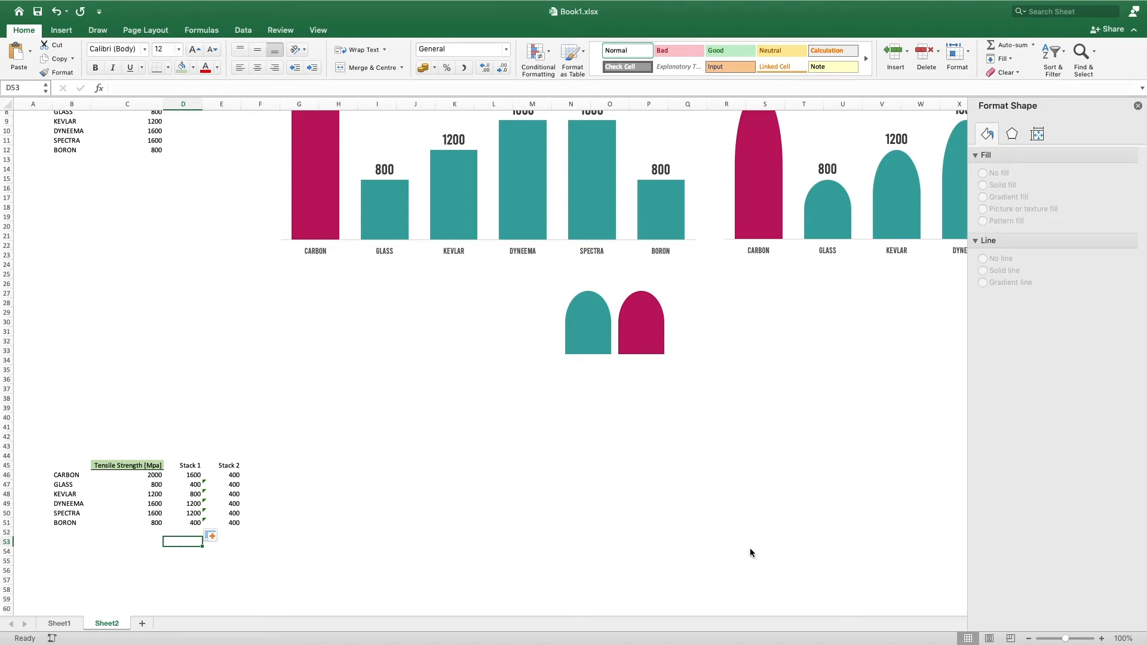
Insert a 2-D stacked column chart from the fiber names in B45:B51 and the stack values in D45:E51, placed beside the table
{"action": "left_click", "coordinate": [1101, 639]}
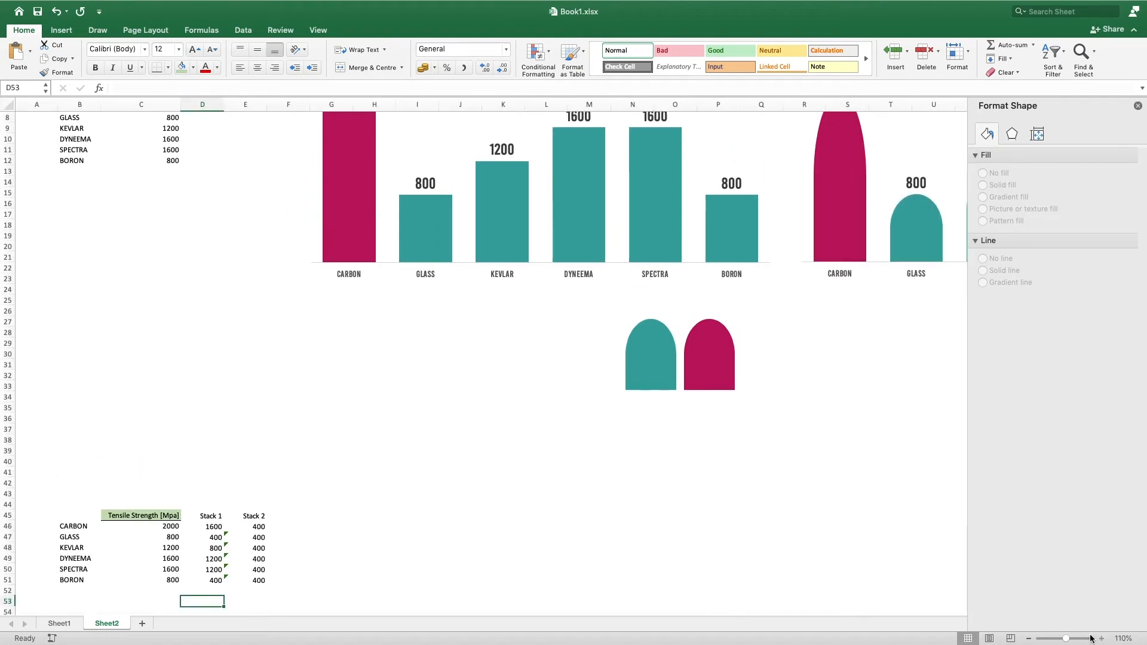
{"action": "left_click", "coordinate": [1101, 639]}
{"action": "left_click", "coordinate": [1101, 639]}
{"action": "scroll", "coordinate": [436, 561], "scroll_direction": "down", "scroll_amount": 3}
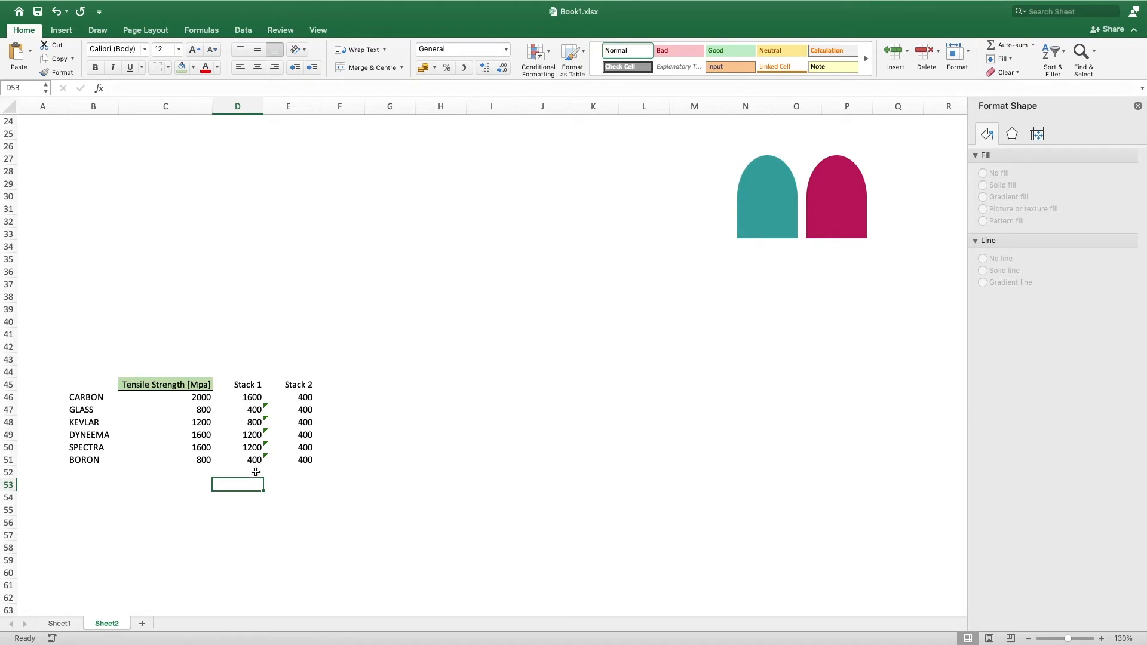
{"action": "left_click", "coordinate": [438, 432]}
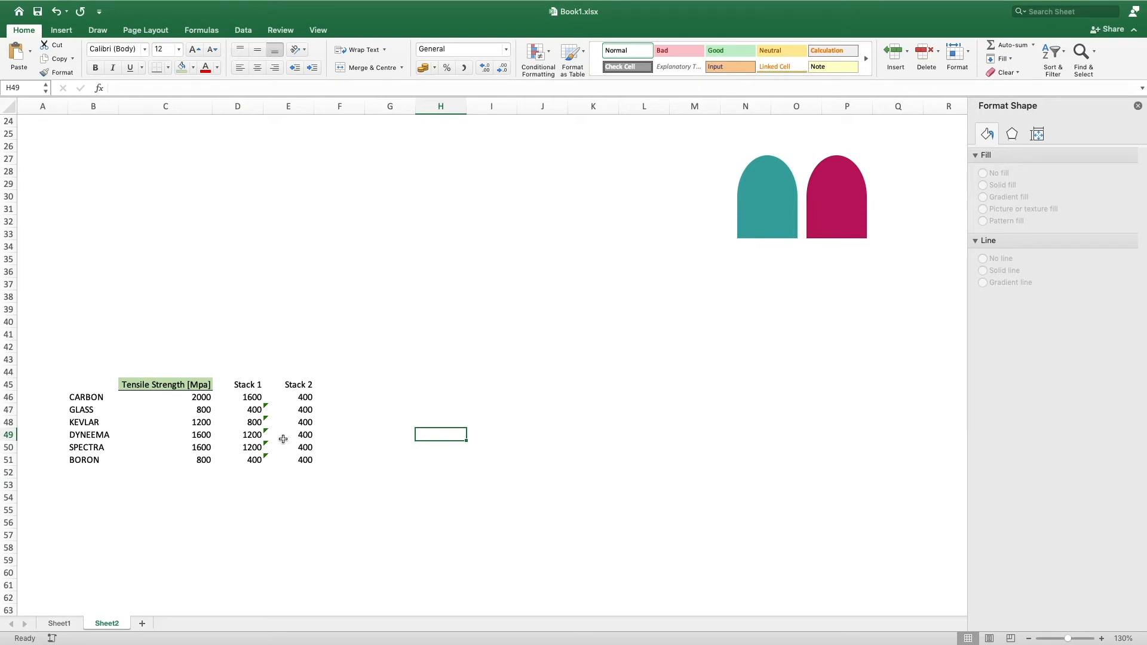
{"action": "left_click", "coordinate": [89, 384]}
{"action": "left_click_drag", "start_coordinate": [89, 384], "coordinate": [95, 458]}
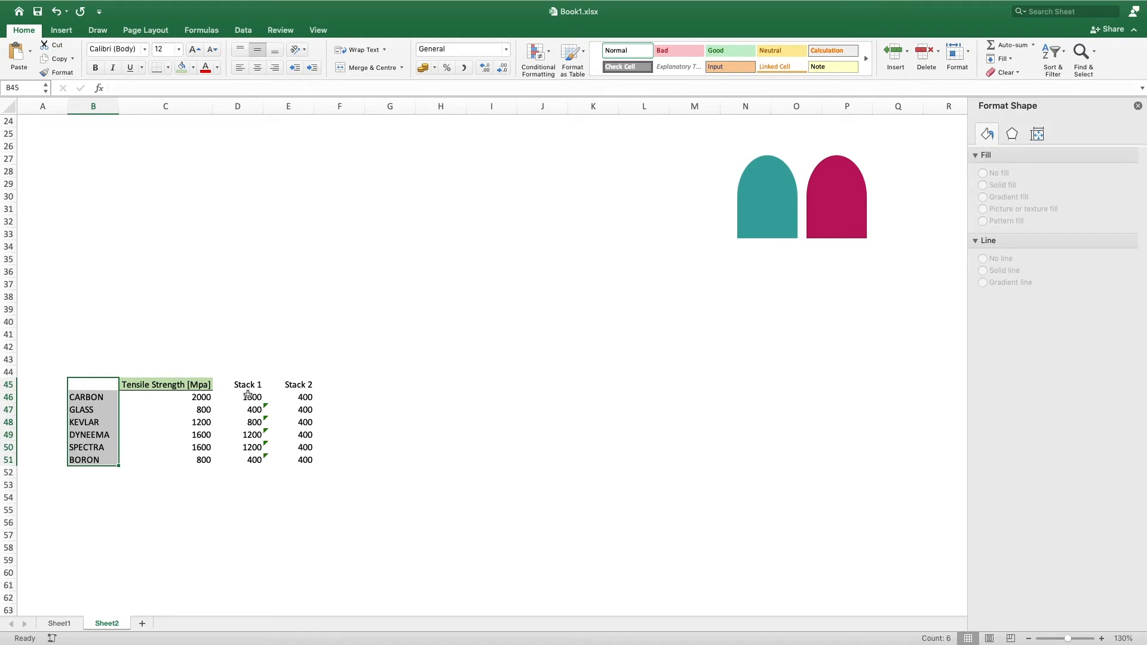
{"action": "left_click_drag", "start_coordinate": [253, 385], "coordinate": [254, 458]}
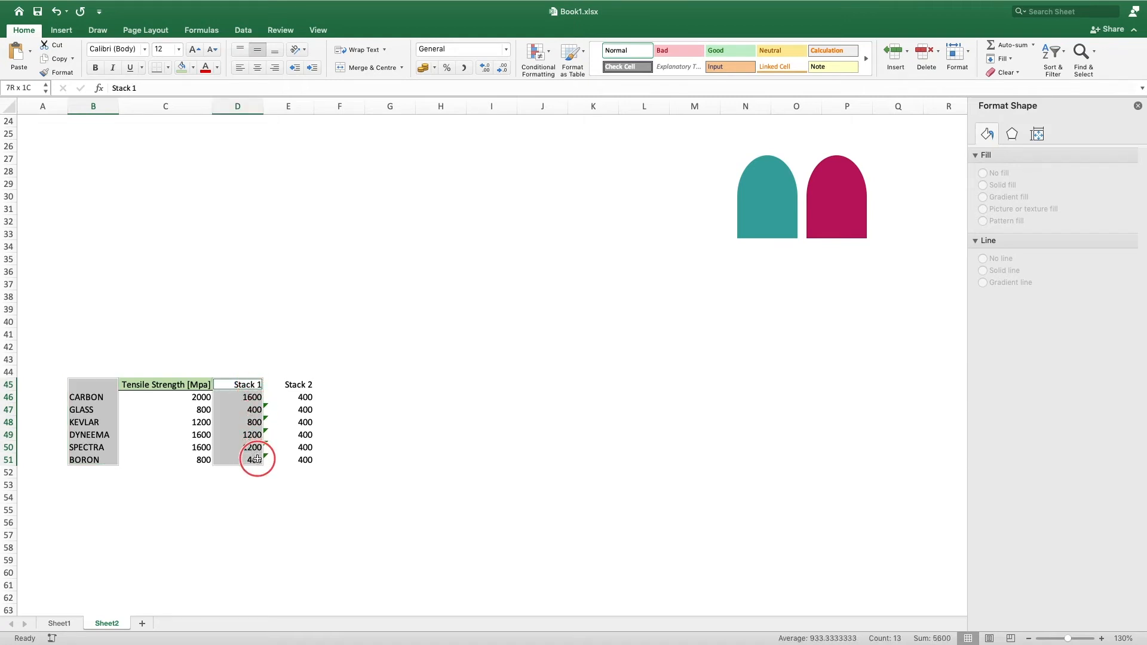
{"action": "left_click", "coordinate": [306, 386], "text": "super"}
{"action": "left_click_drag", "start_coordinate": [306, 386], "coordinate": [303, 461]}
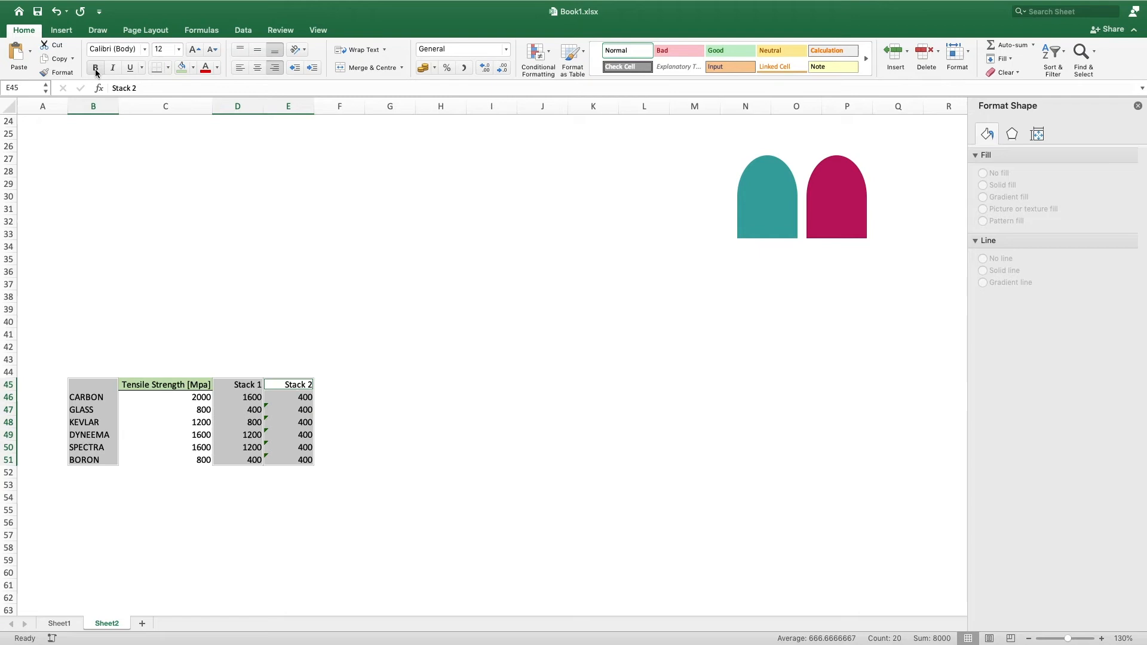
{"action": "left_click", "coordinate": [62, 31]}
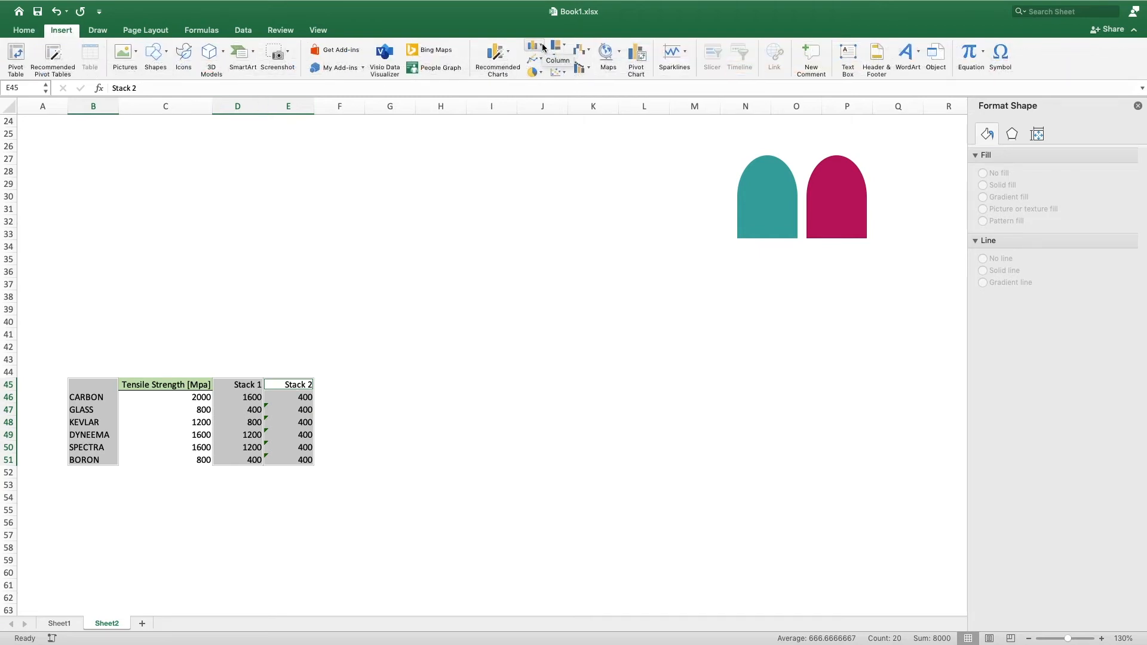
{"action": "left_click", "coordinate": [543, 47]}
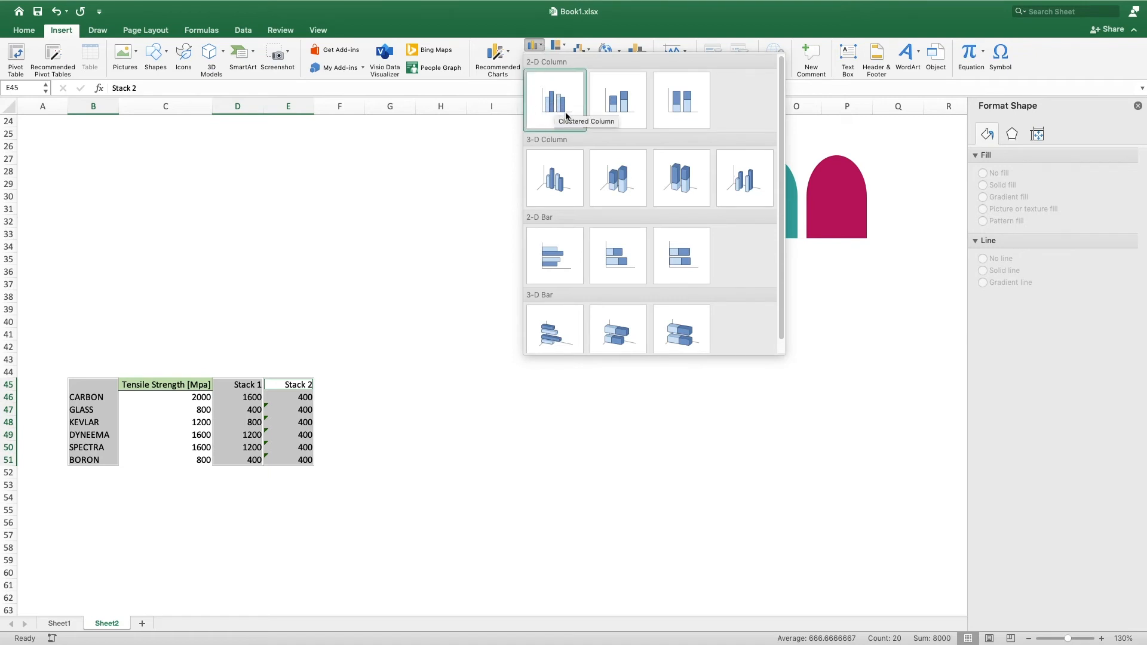
{"action": "left_click", "coordinate": [617, 112]}
{"action": "left_click_drag", "start_coordinate": [527, 286], "coordinate": [641, 294]}
Delete the vertical axis, title and legend from the stacked column chart
{"action": "left_click", "coordinate": [478, 323]}
{"action": "key", "text": "Delete"}
{"action": "left_click", "coordinate": [593, 309]}
{"action": "left_click", "coordinate": [593, 305]}
{"action": "key", "text": "Delete"}
{"action": "left_click", "coordinate": [598, 447]}
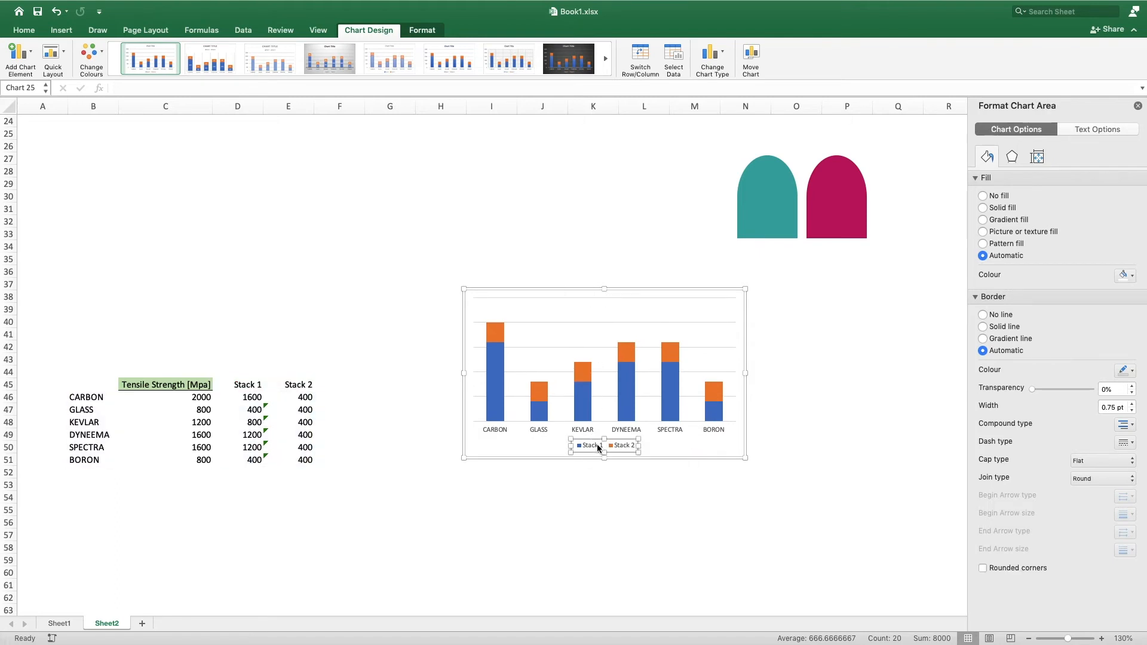
{"action": "key", "text": "Delete"}
Resize the stacked chart to 5" high and 10" wide and reposition it beside the table, below the rounded shapes
{"action": "left_click", "coordinate": [526, 290]}
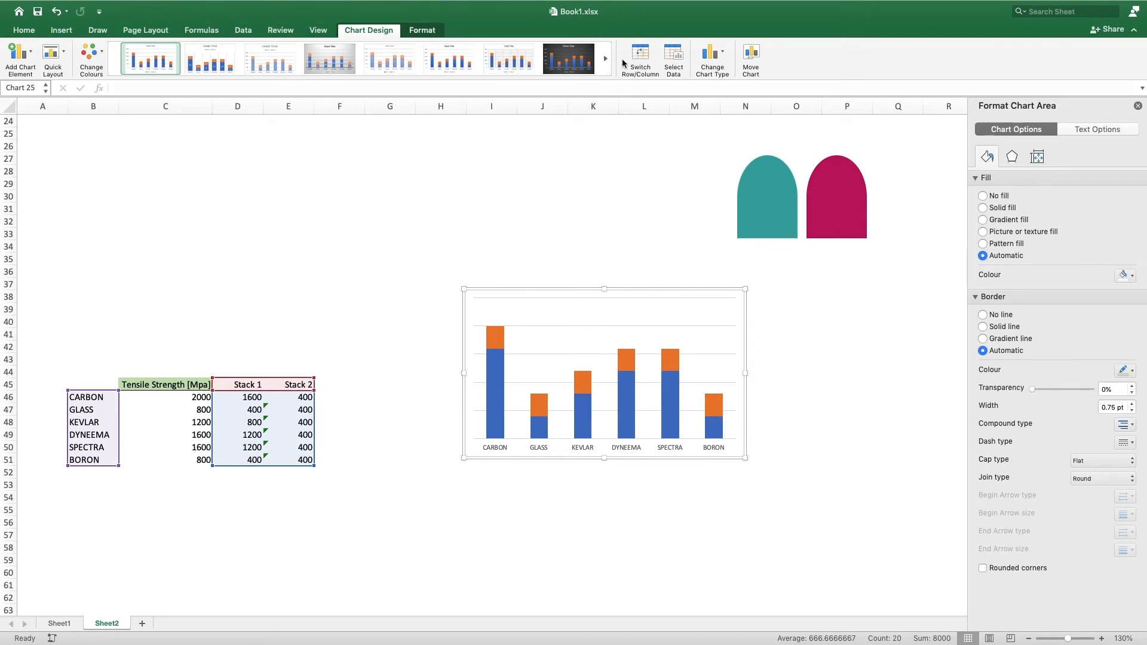
{"action": "left_click", "coordinate": [421, 30]}
{"action": "left_click", "coordinate": [1051, 50]}
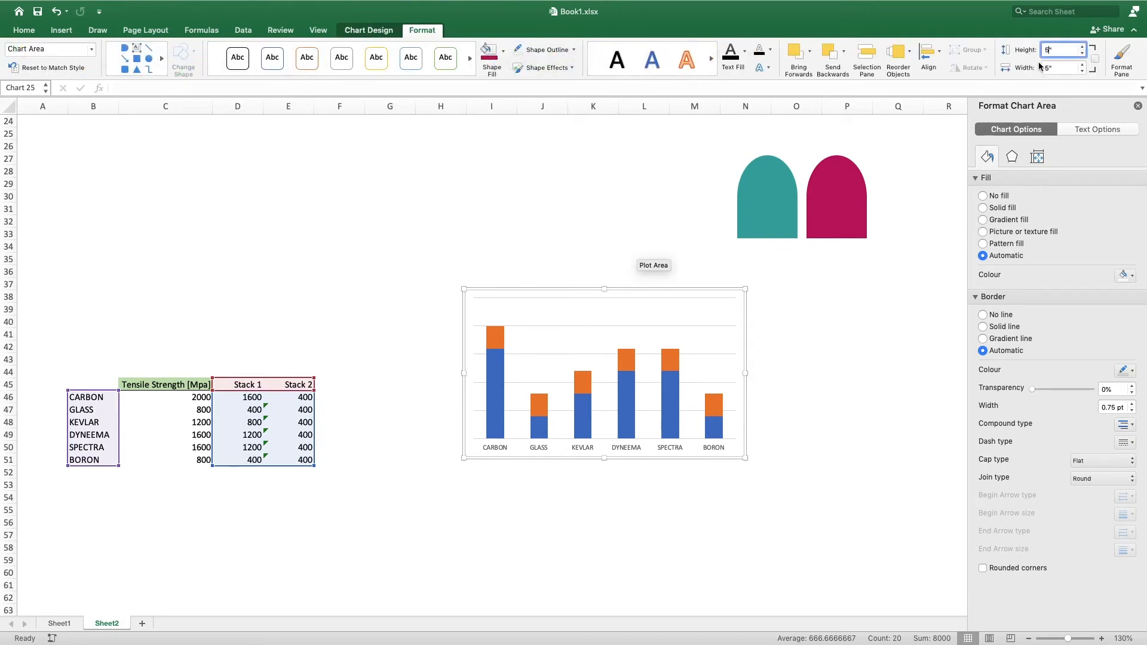
{"action": "type", "text": "5"}
{"action": "key", "text": "Return"}
{"action": "key", "text": "Tab"}
{"action": "type", "text": "10"}
{"action": "key", "text": "Return"}
{"action": "left_click_drag", "start_coordinate": [710, 291], "coordinate": [600, 255]}
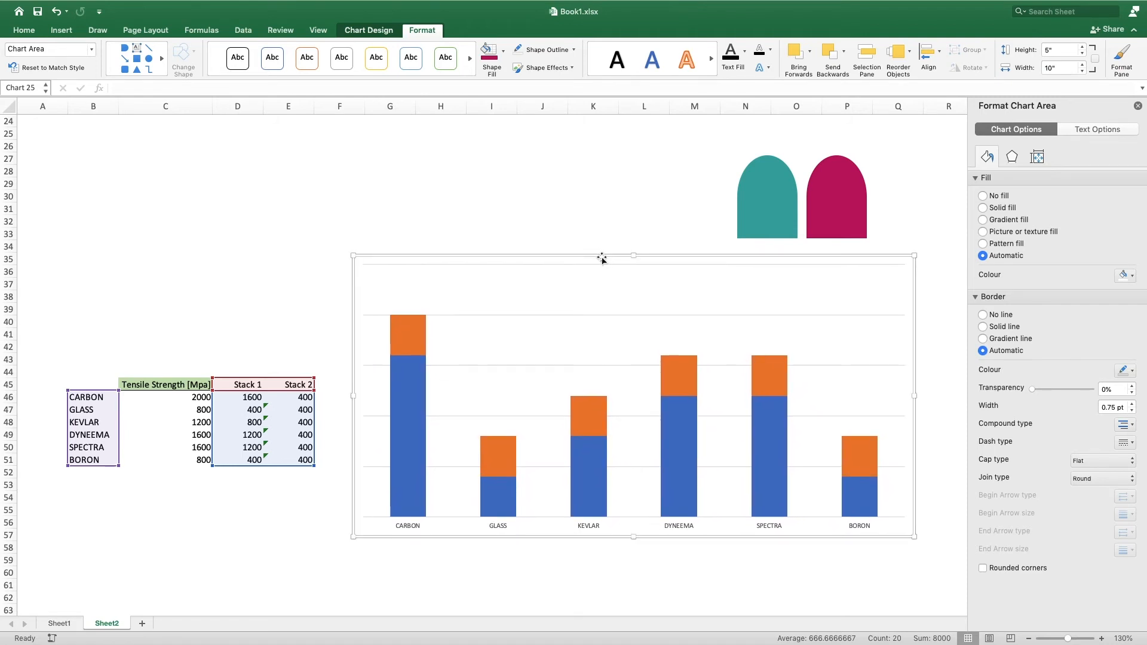
Delete the major gridlines from the stacked chart and set the chart area to no outline
{"action": "left_click", "coordinate": [574, 226]}
{"action": "left_click", "coordinate": [611, 315]}
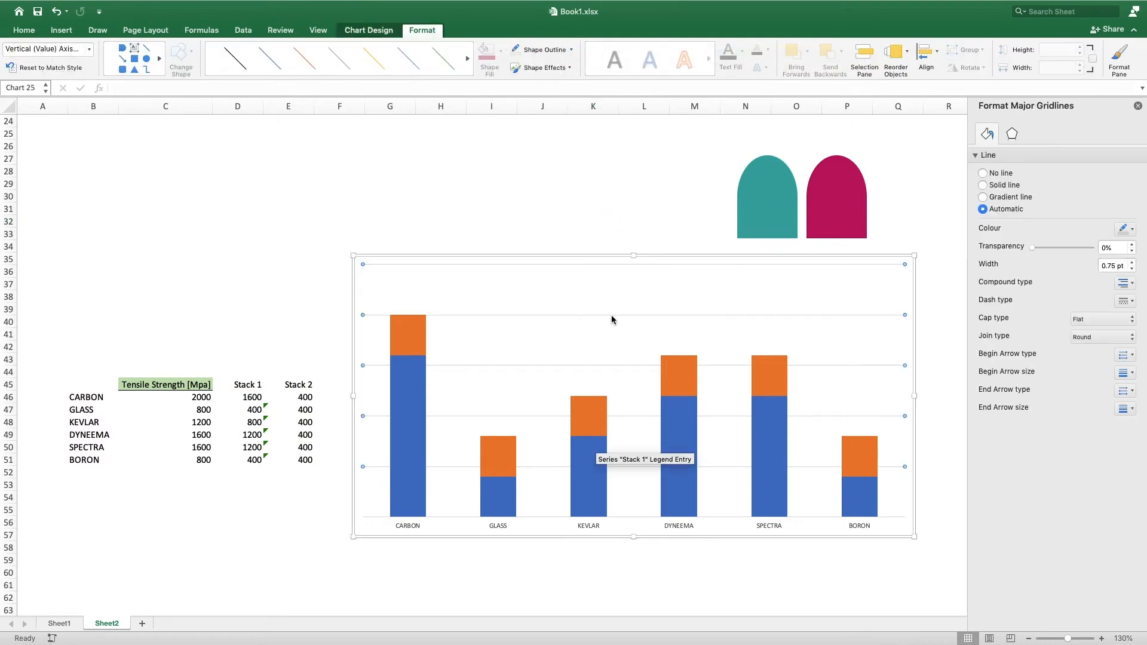
{"action": "key", "text": "Escape"}
{"action": "left_click", "coordinate": [575, 258]}
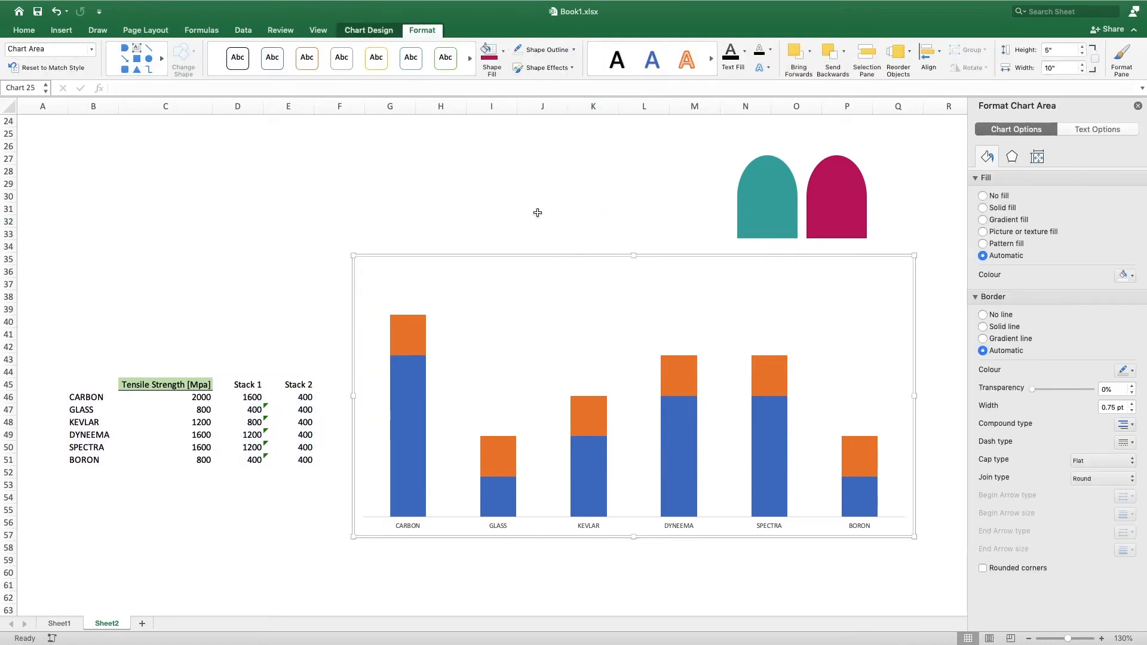
{"action": "left_click", "coordinate": [573, 49]}
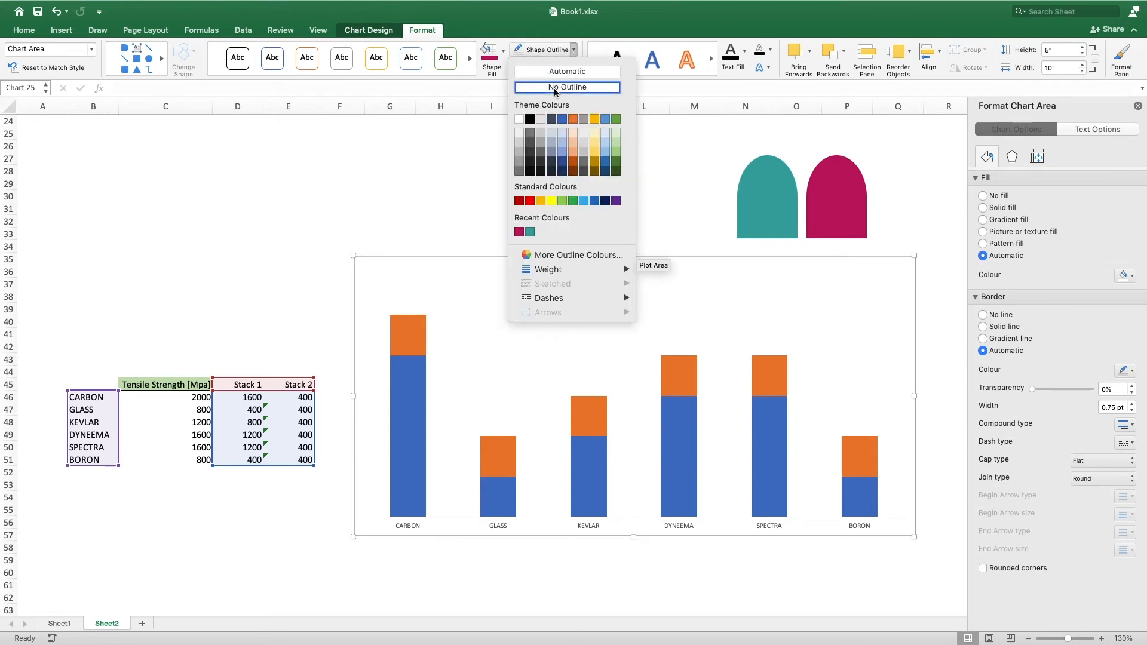
{"action": "left_click", "coordinate": [558, 87]}
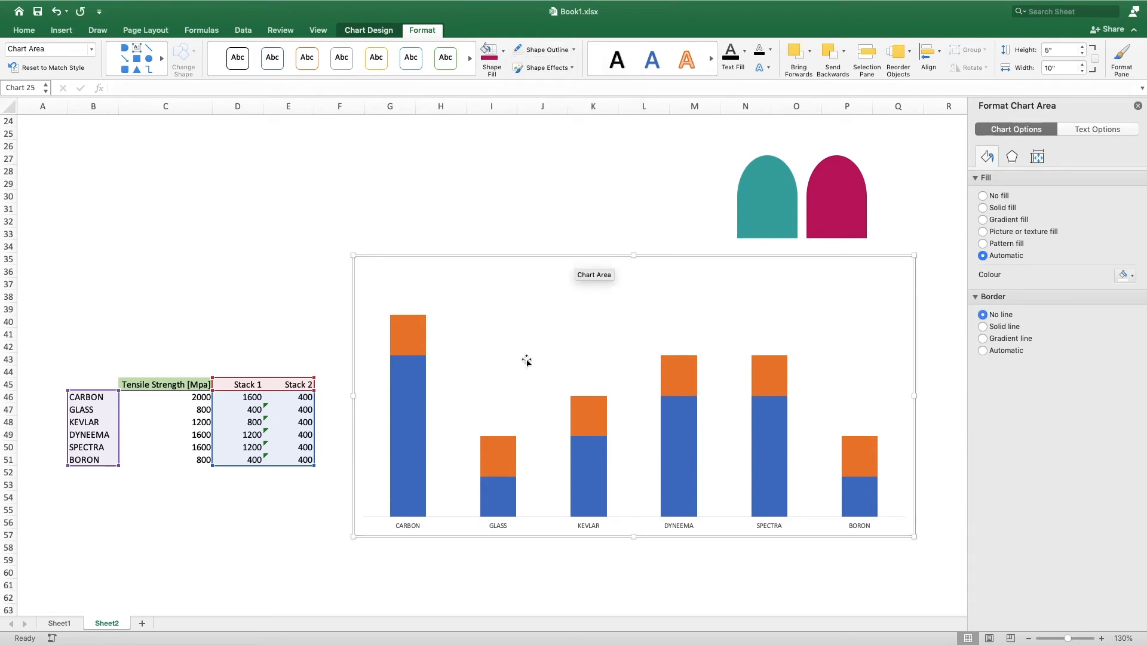
Set the gap width of the stacked columns to 45%
{"action": "left_click", "coordinate": [412, 397]}
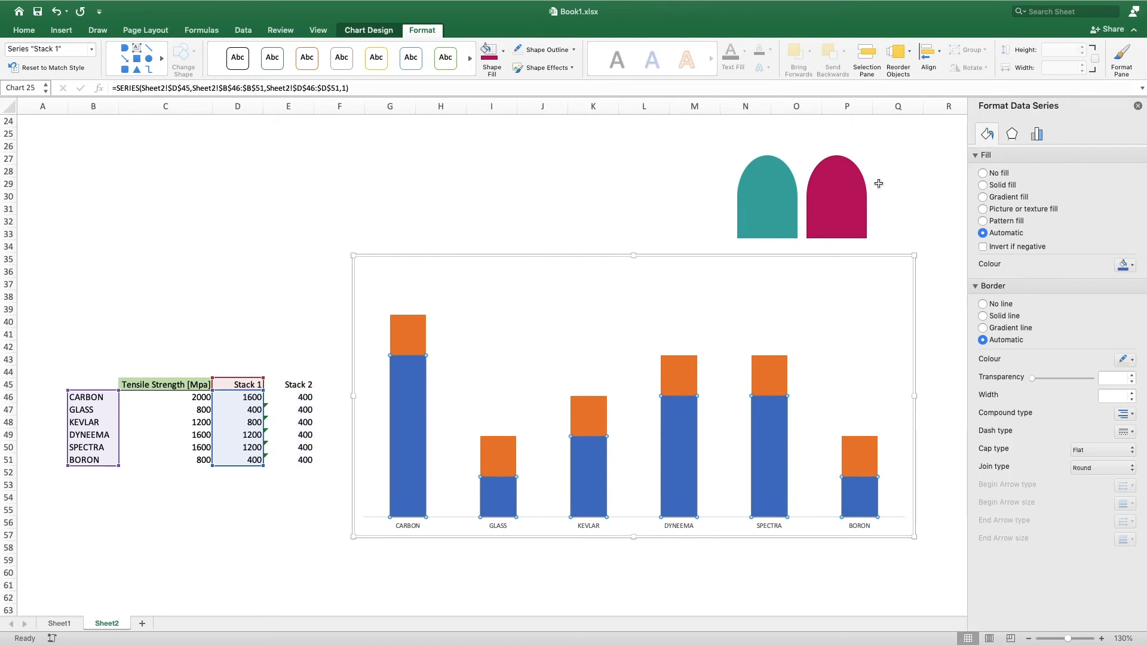
{"action": "left_click", "coordinate": [1040, 135]}
{"action": "left_click", "coordinate": [1110, 239]}
{"action": "type", "text": "45"}
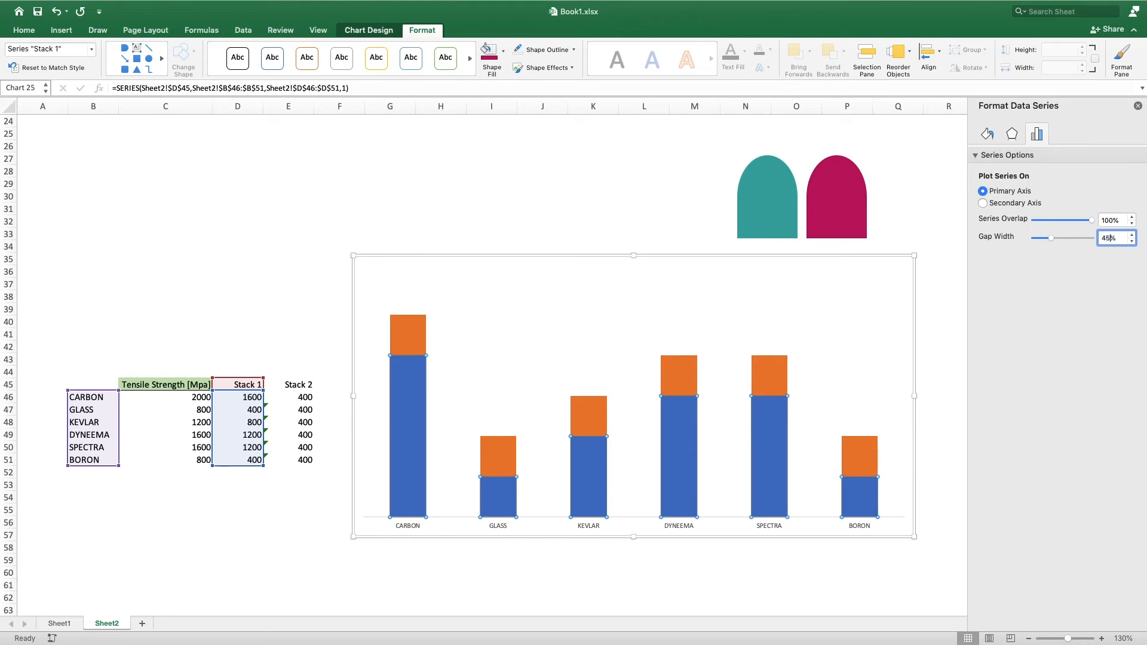
{"action": "key", "text": "Return"}
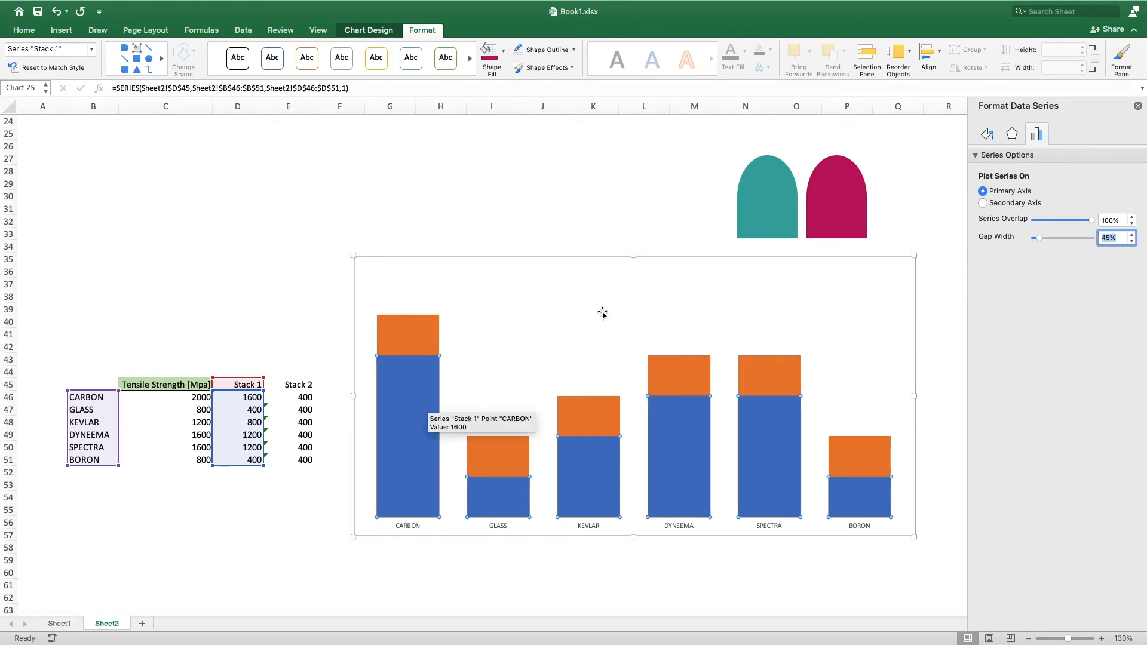
Set the stacked chart's category axis labels to the Bebas font at size 14
{"action": "left_click", "coordinate": [410, 528]}
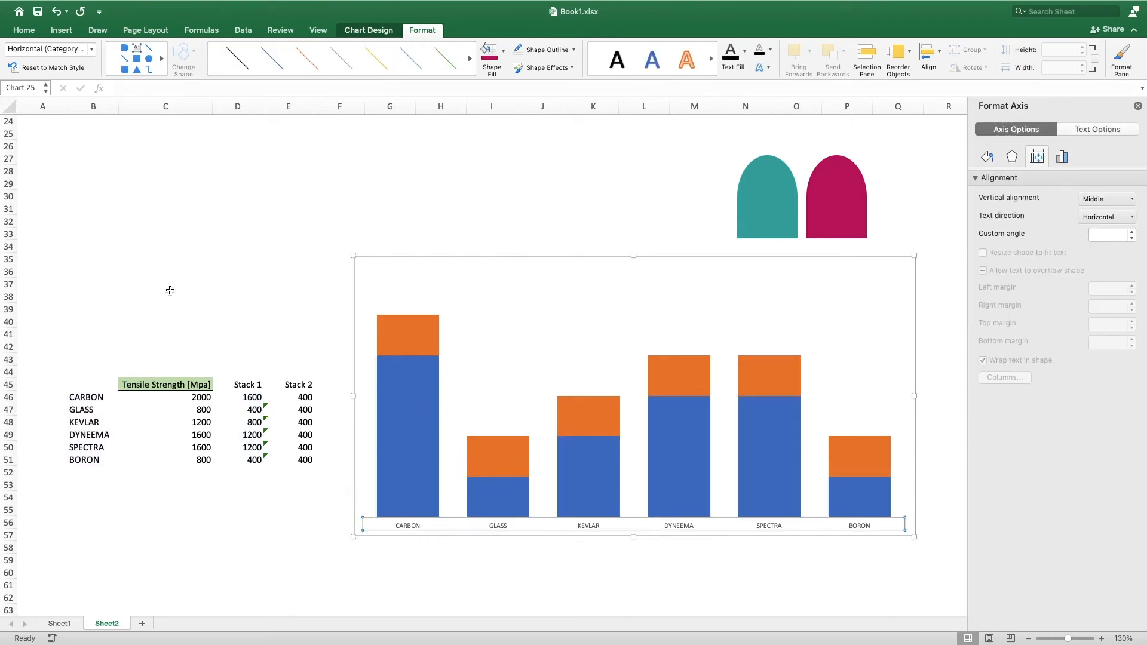
{"action": "left_click", "coordinate": [26, 31]}
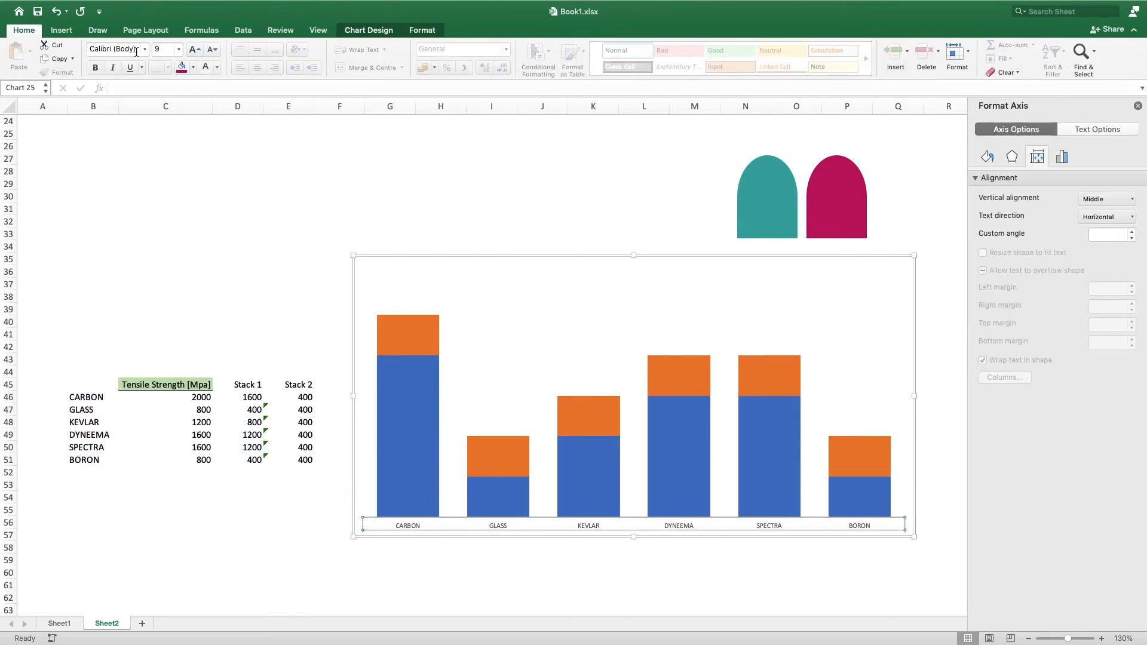
{"action": "left_click", "coordinate": [143, 49]}
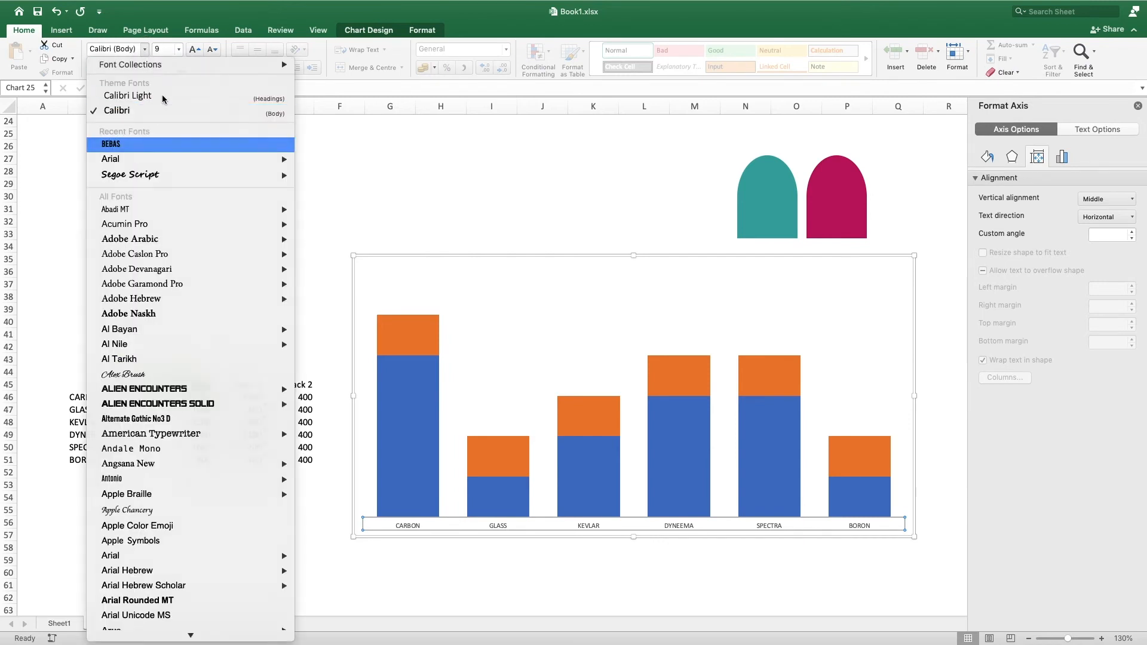
{"action": "left_click", "coordinate": [119, 144]}
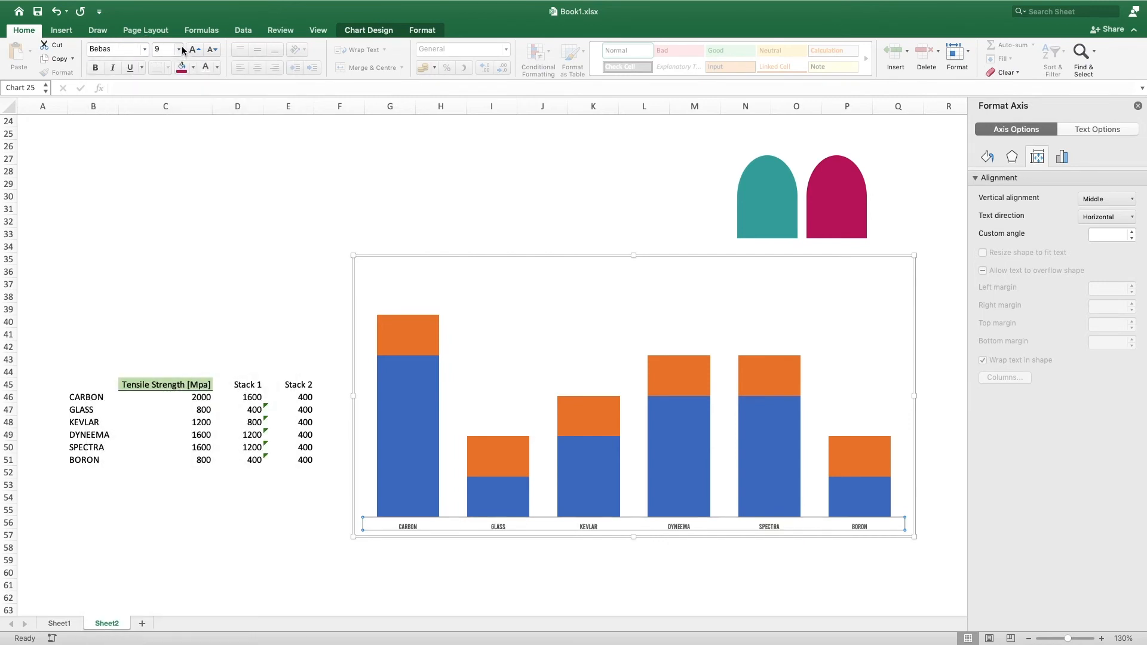
{"action": "left_click", "coordinate": [193, 50]}
{"action": "left_click", "coordinate": [192, 52]}
{"action": "left_click", "coordinate": [193, 52]}
{"action": "left_click", "coordinate": [193, 52]}
{"action": "left_click", "coordinate": [192, 52]}
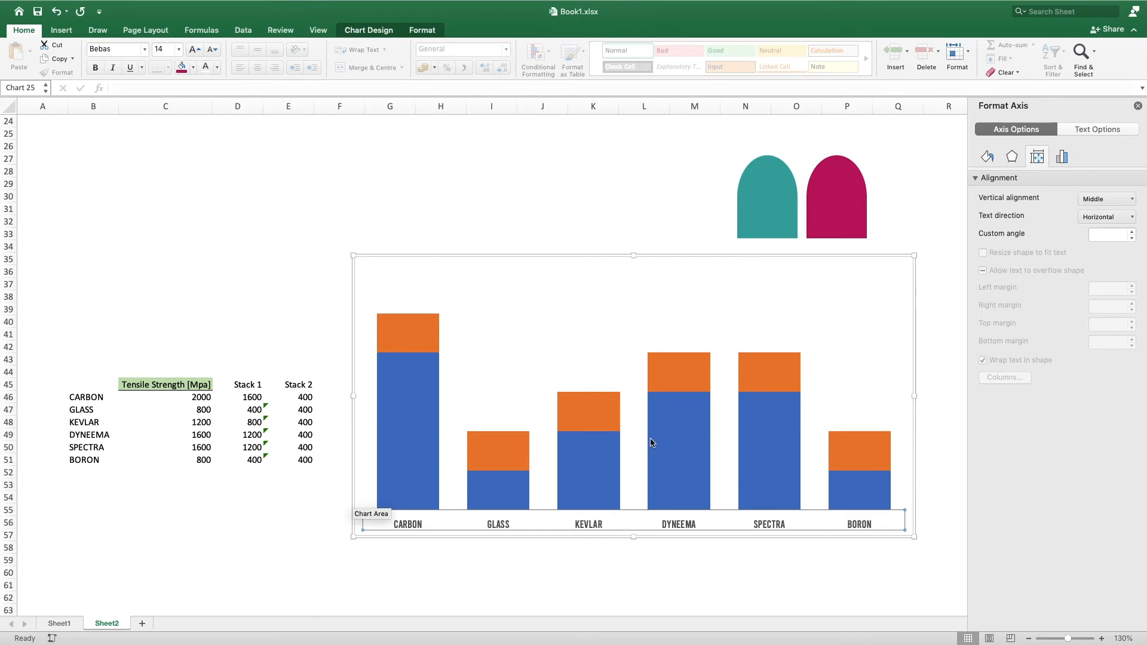
{"action": "left_click", "coordinate": [612, 547]}
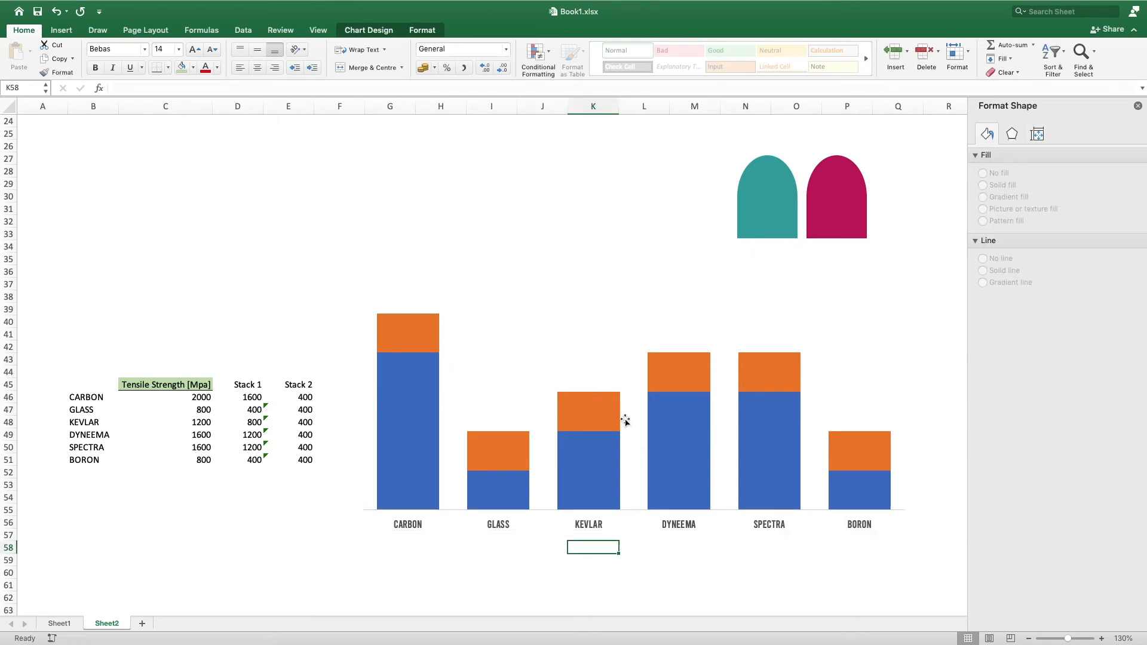
Give the Stack 1 series a solid teal fill matching the teal rounded shape, with no border line
{"action": "left_click", "coordinate": [425, 360]}
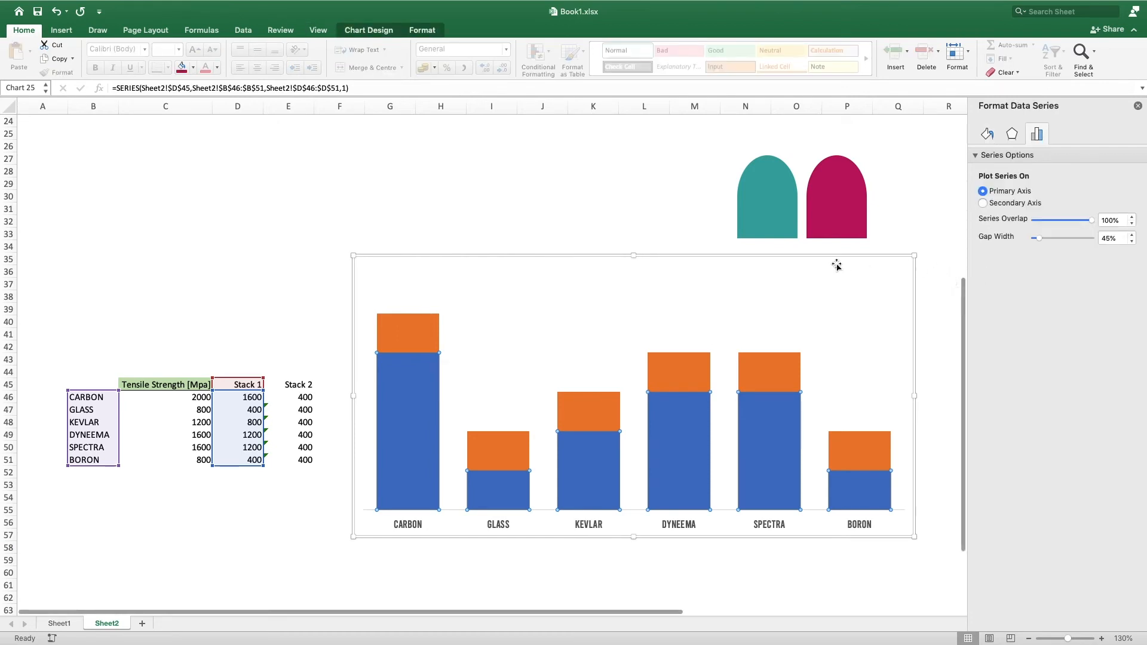
{"action": "left_click", "coordinate": [989, 135]}
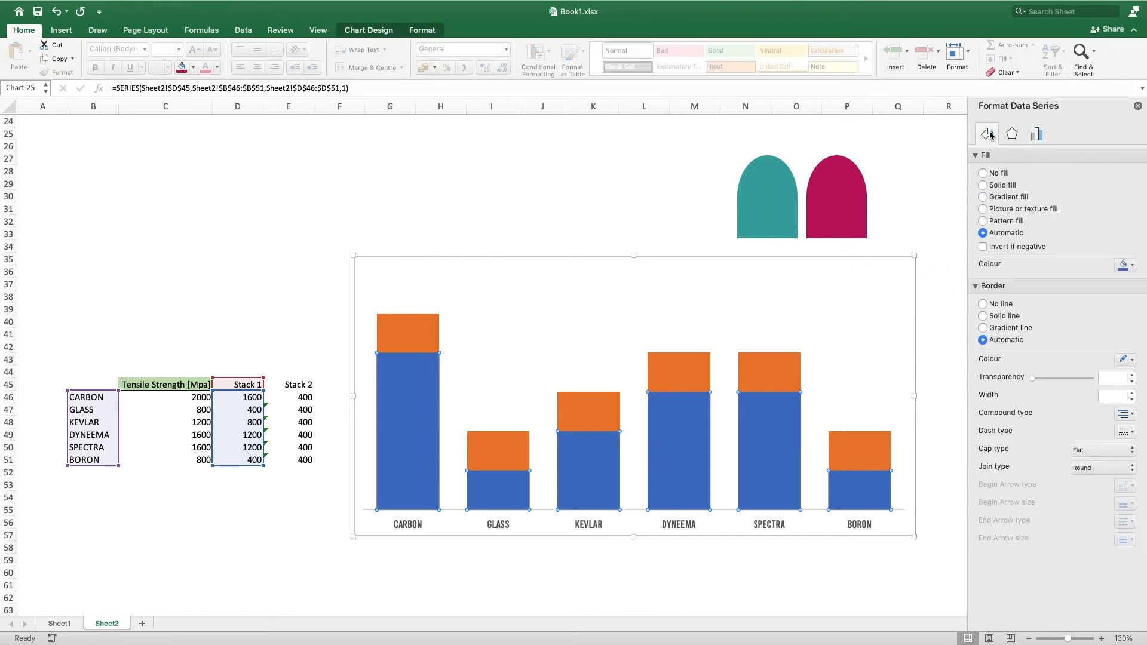
{"action": "left_click", "coordinate": [983, 186]}
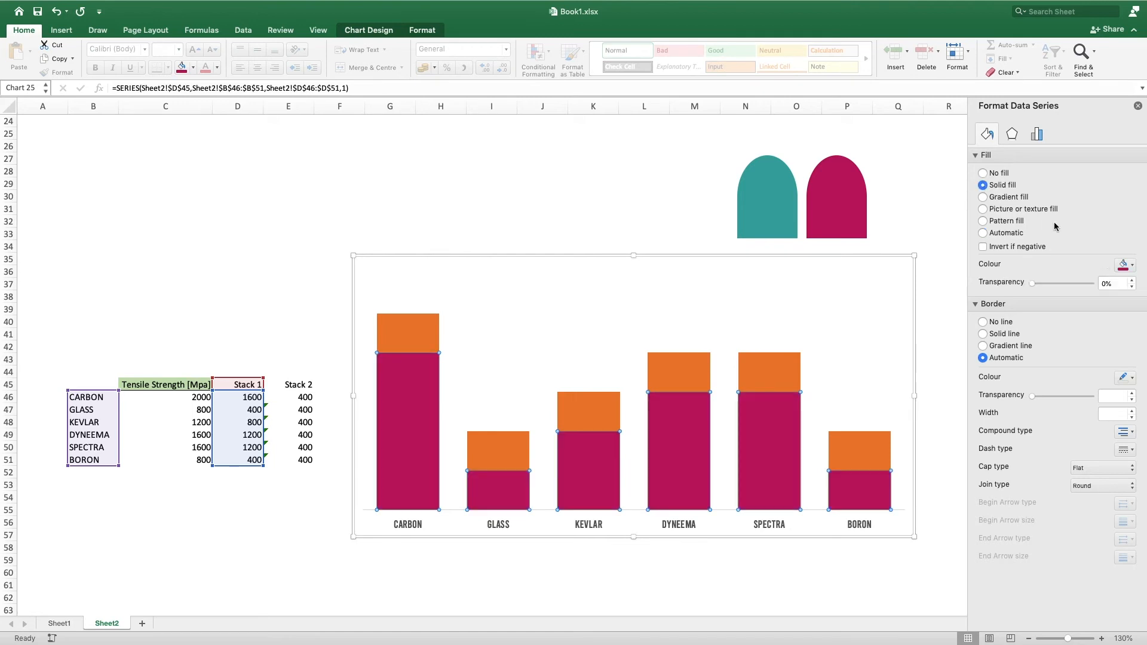
{"action": "left_click", "coordinate": [1131, 268]}
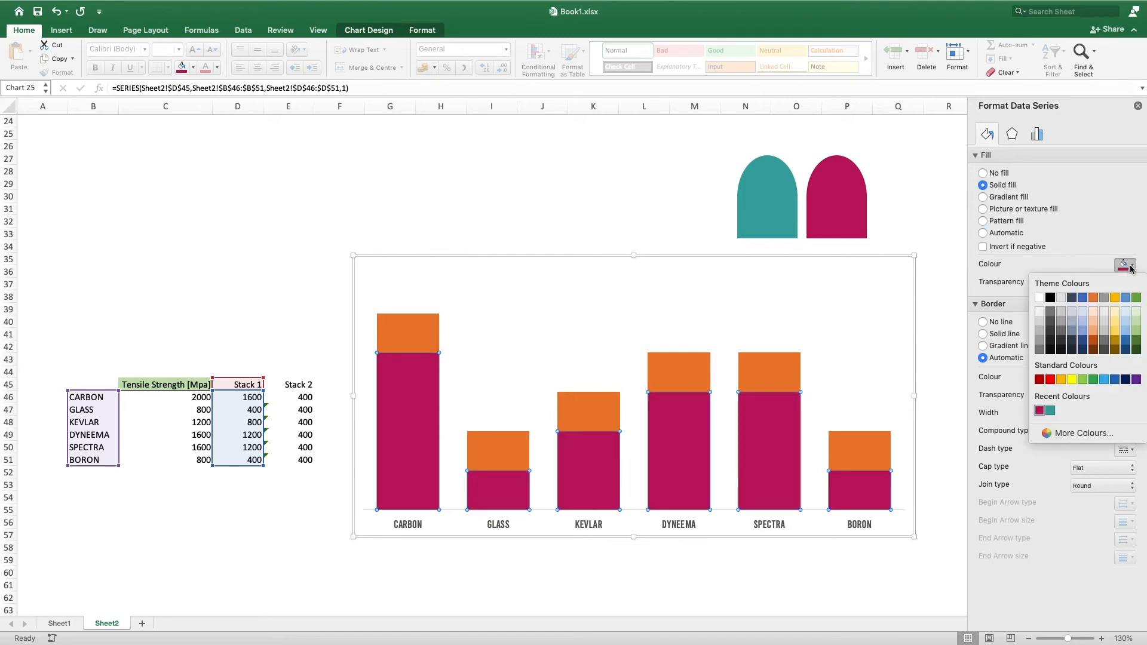
{"action": "left_click", "coordinate": [1050, 410]}
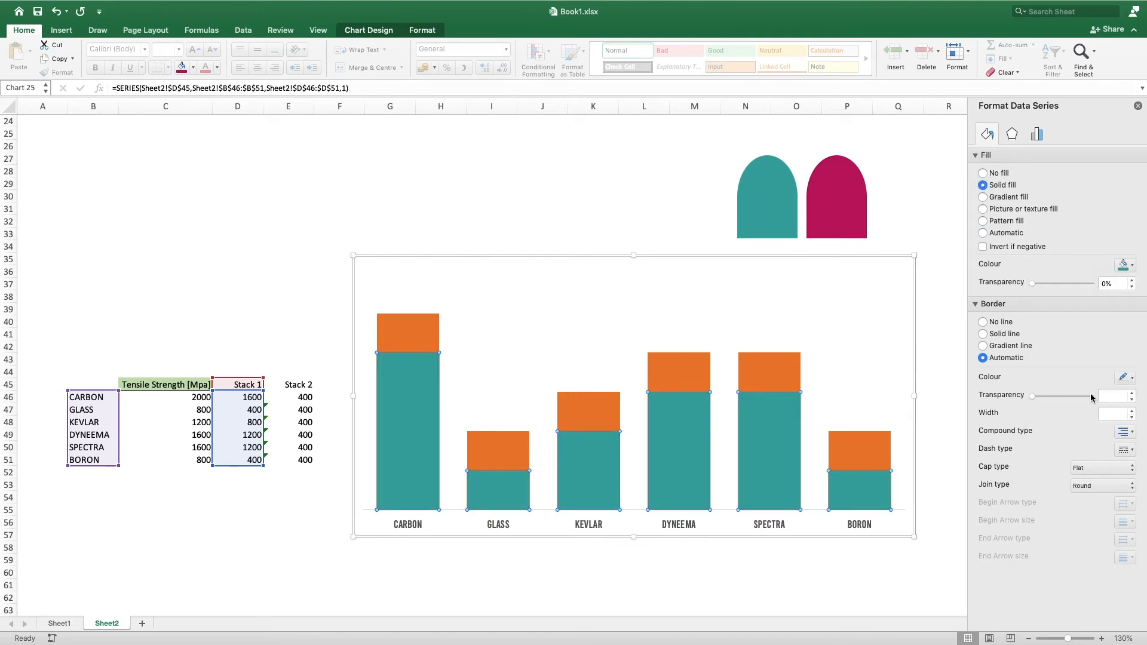
{"action": "left_click", "coordinate": [983, 322]}
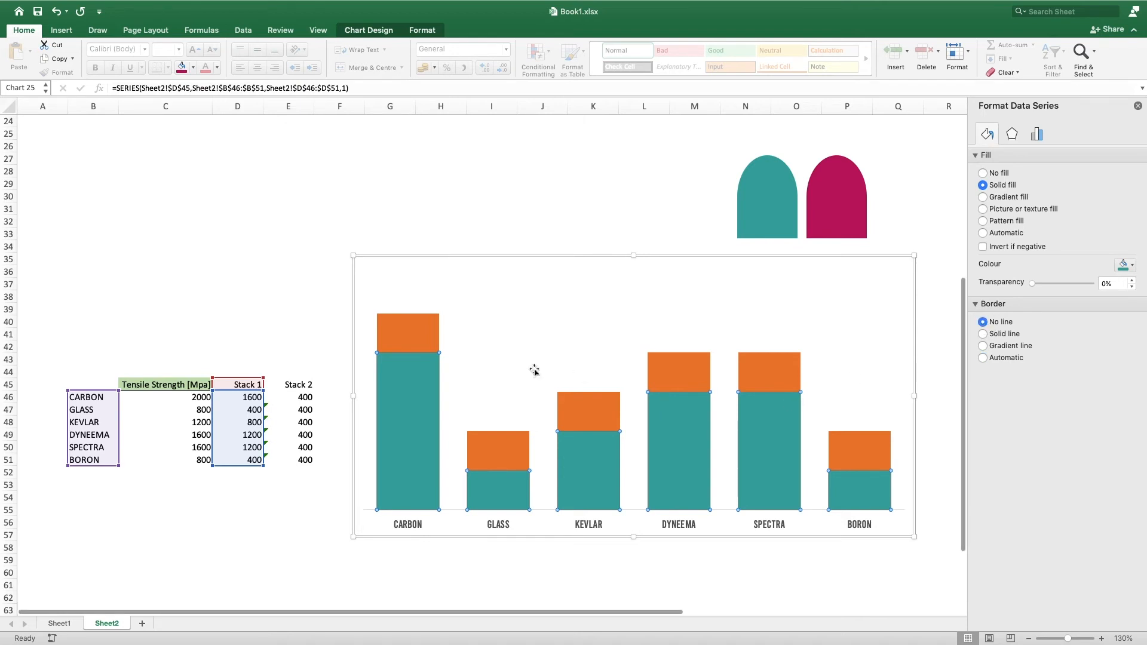
Give the Stack 2 series the same solid teal fill and no border line
{"action": "left_click", "coordinate": [428, 329]}
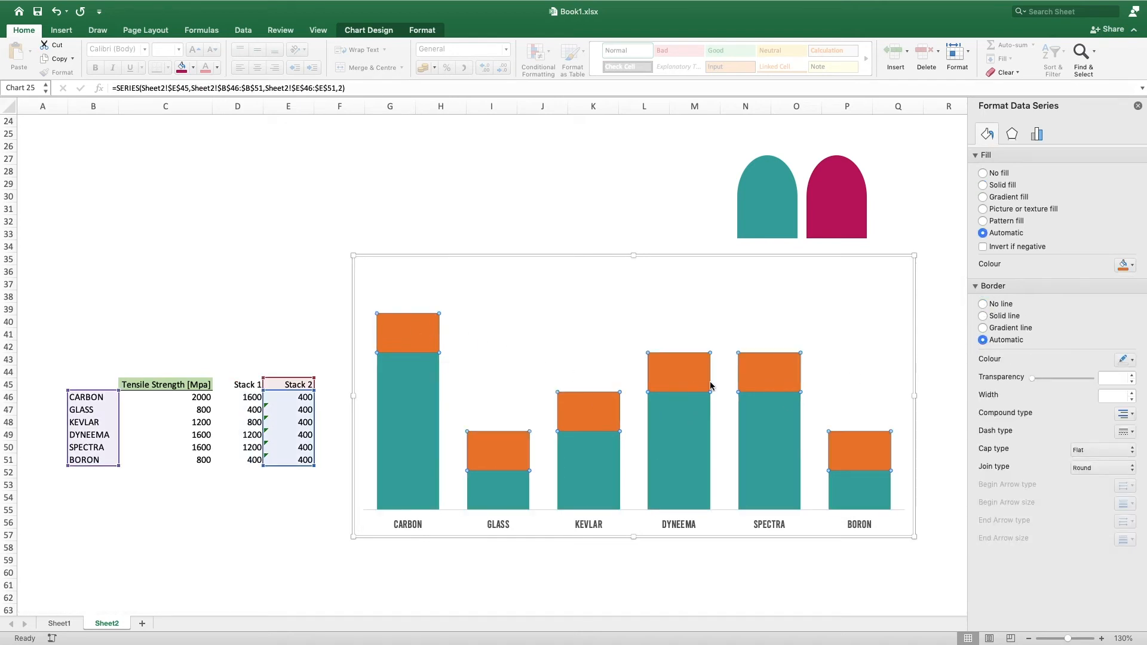
{"action": "left_click", "coordinate": [983, 196]}
{"action": "left_click", "coordinate": [984, 186]}
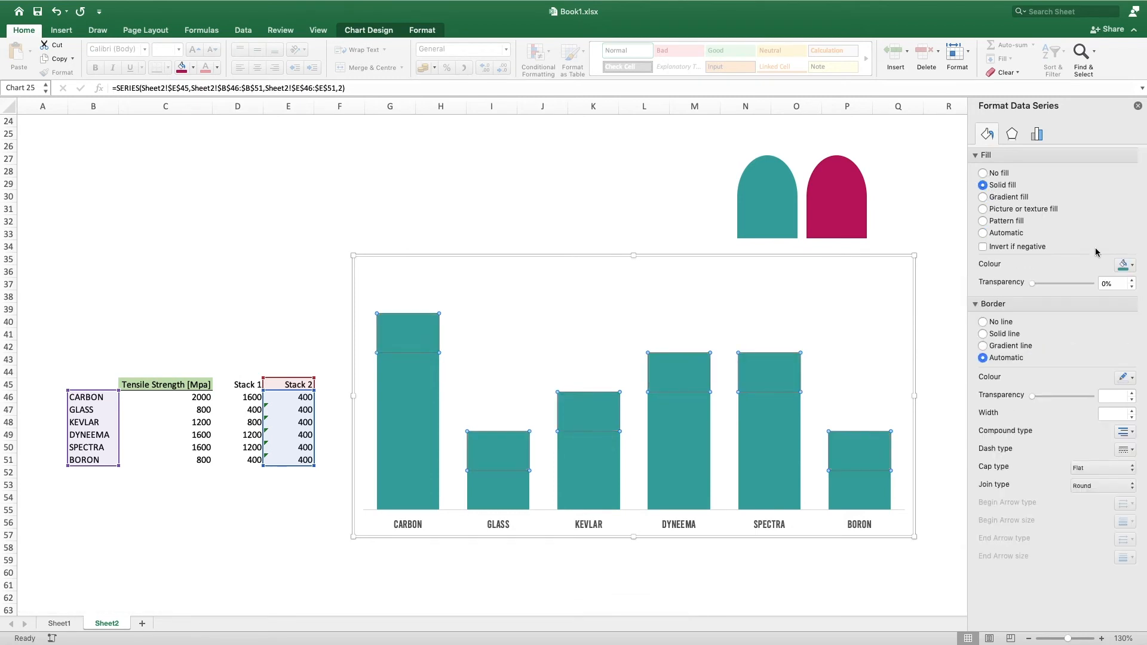
{"action": "left_click", "coordinate": [1133, 269]}
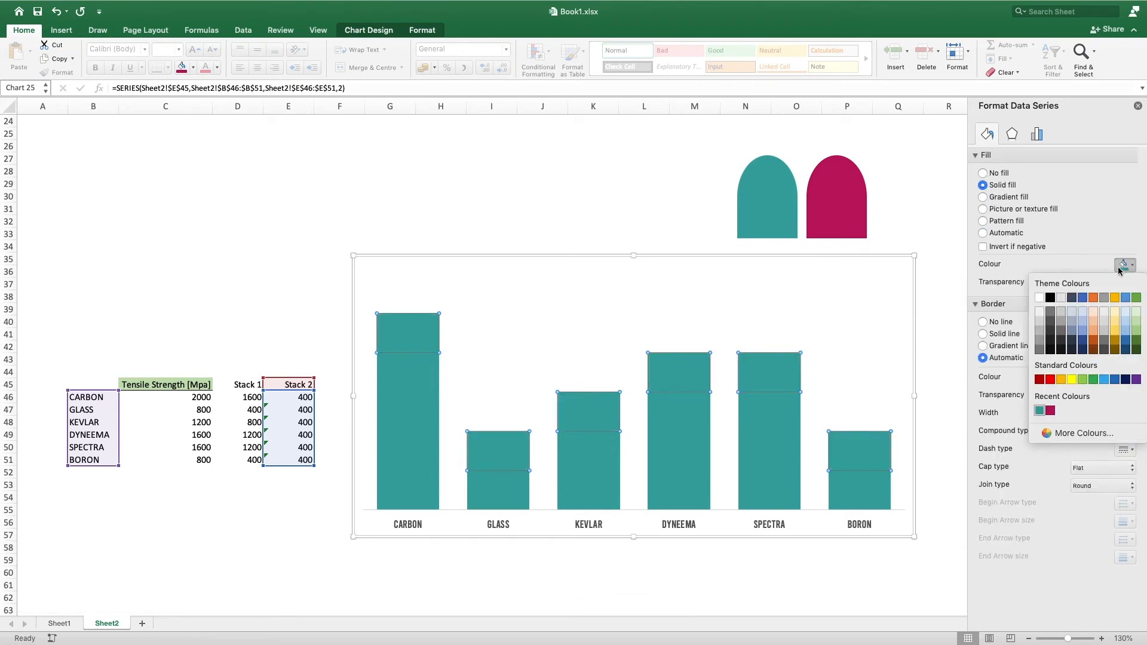
{"action": "left_click", "coordinate": [1039, 411]}
{"action": "left_click", "coordinate": [982, 322]}
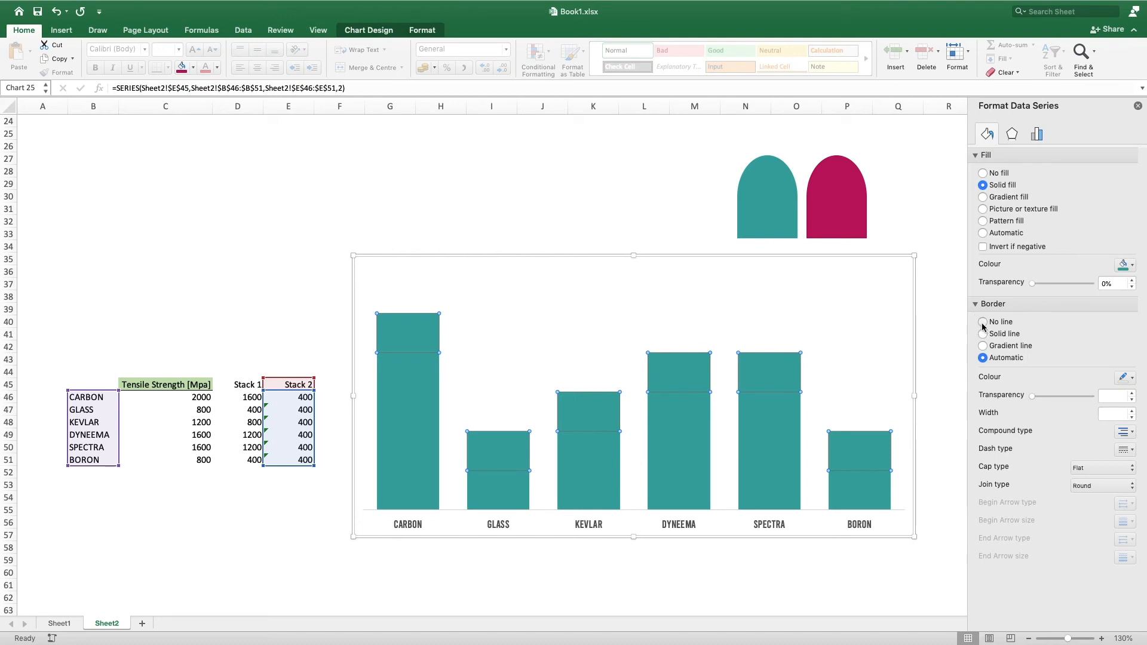
{"action": "left_click", "coordinate": [501, 559]}
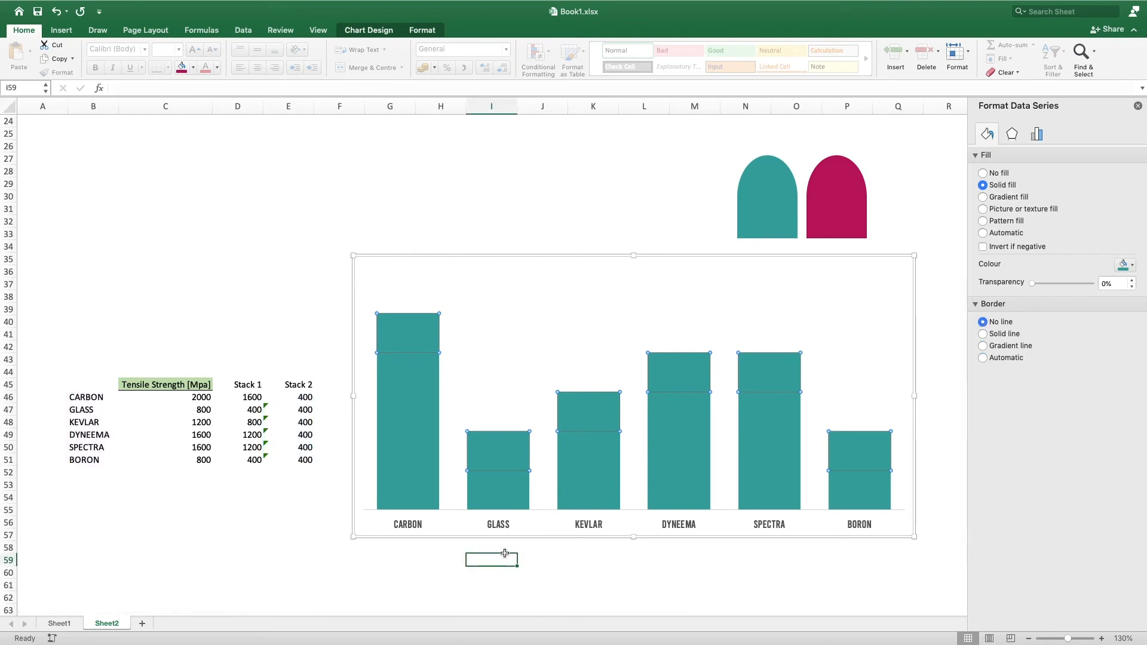
Copy the teal rounded shape and paste it into the Stack 2 series as the tops of the columns
{"action": "left_click", "coordinate": [413, 319]}
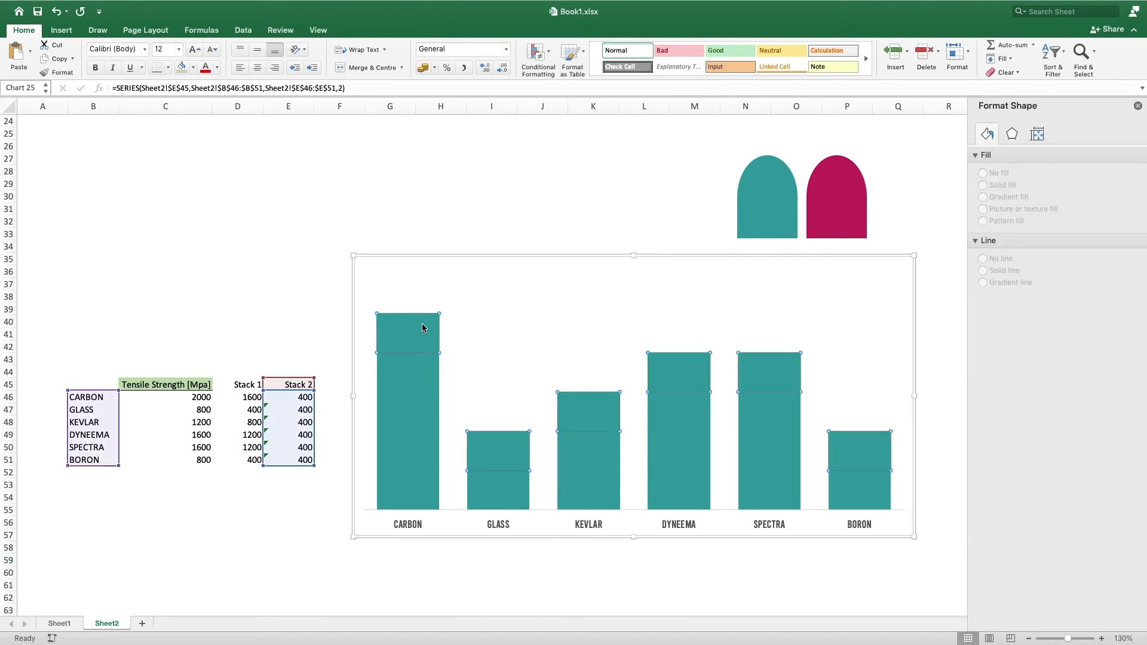
{"action": "left_click", "coordinate": [745, 200]}
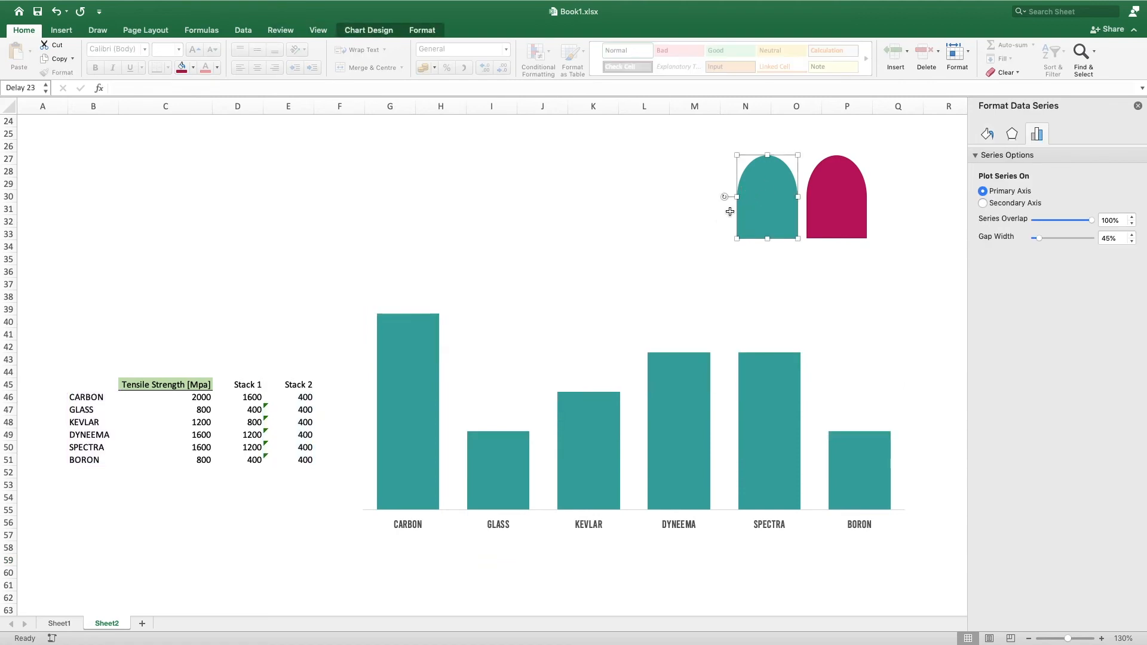
{"action": "left_click", "coordinate": [416, 336]}
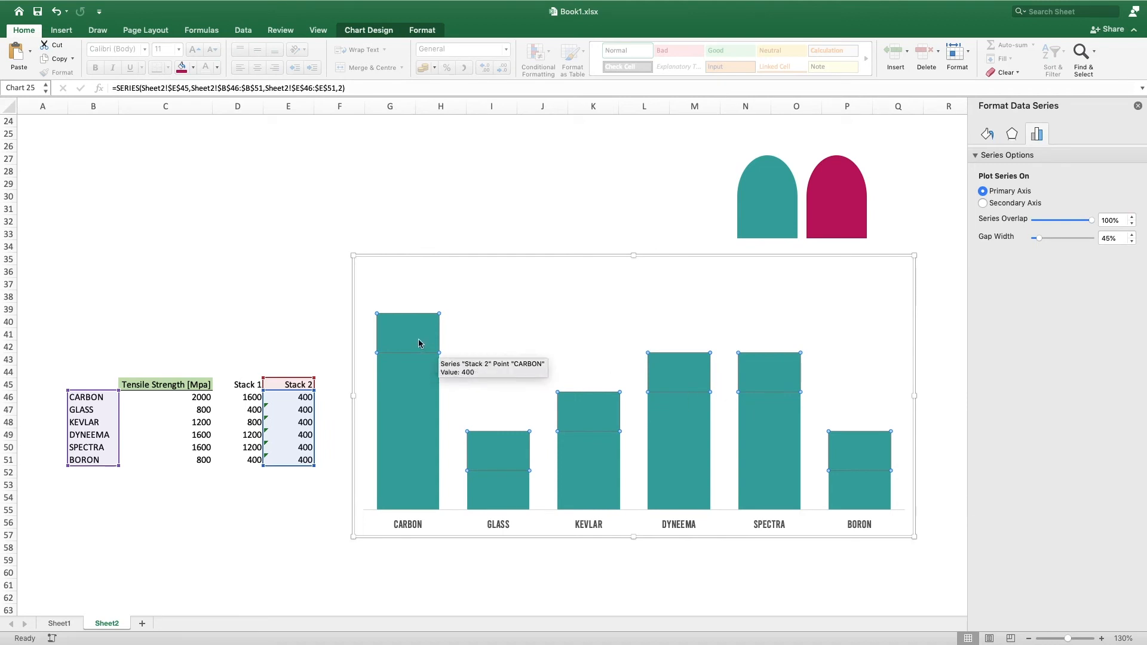
{"action": "key", "text": "super+v"}
{"action": "left_click", "coordinate": [486, 186]}
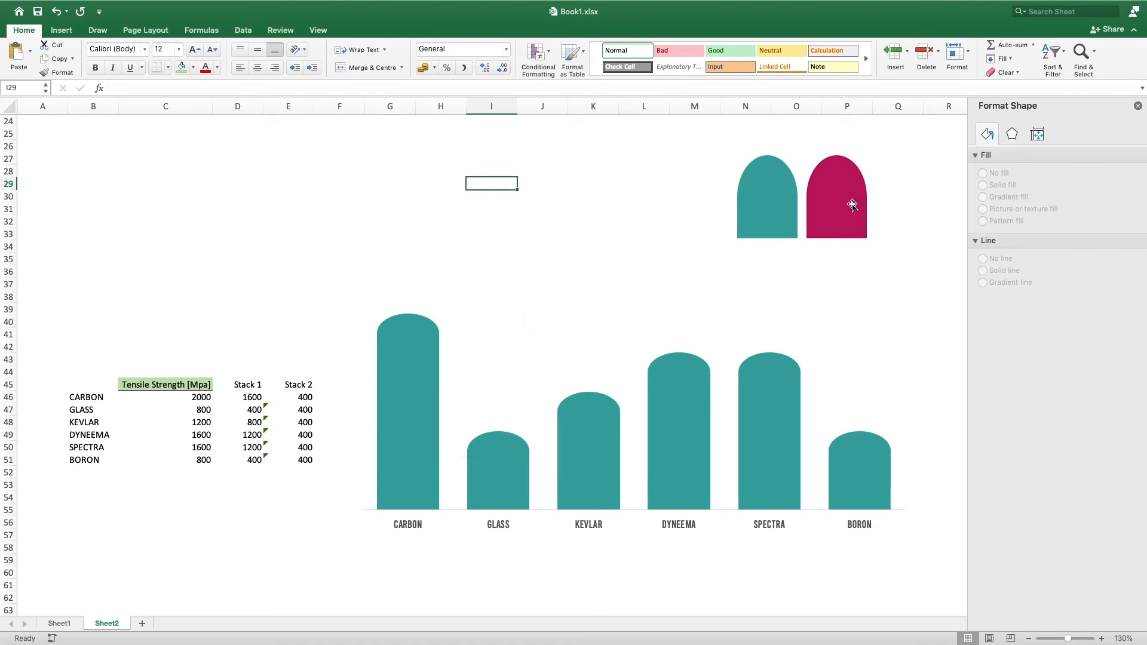
Fill only the CARBON data point of the Stack 1 series with the recently used magenta colour
{"action": "left_click", "coordinate": [404, 424]}
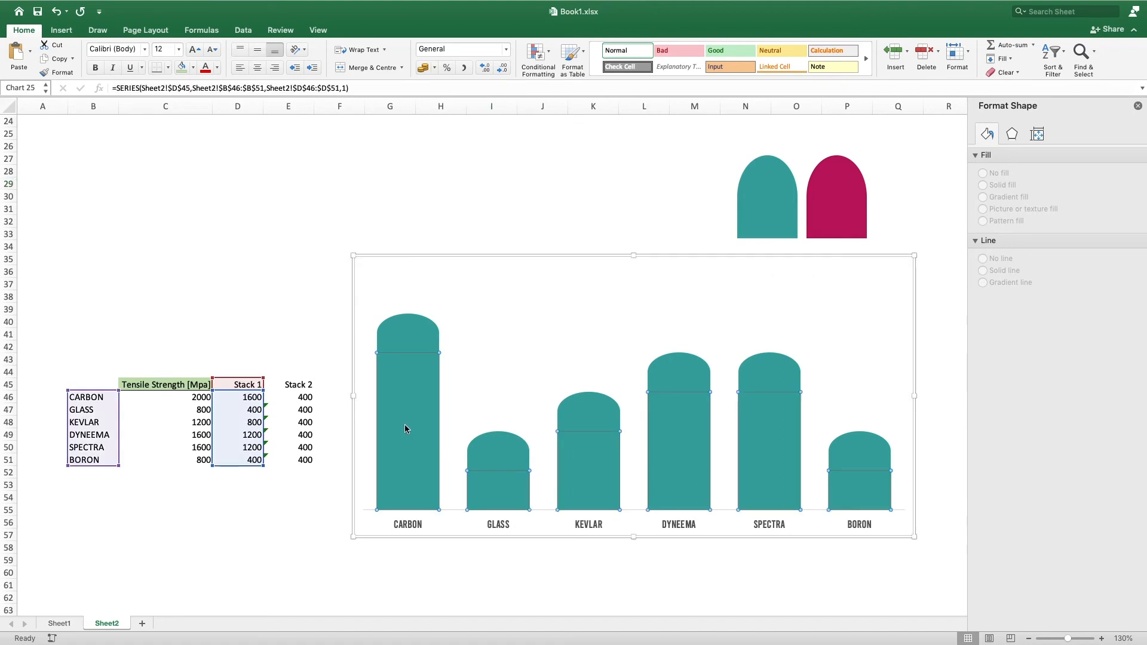
{"action": "left_click", "coordinate": [404, 424]}
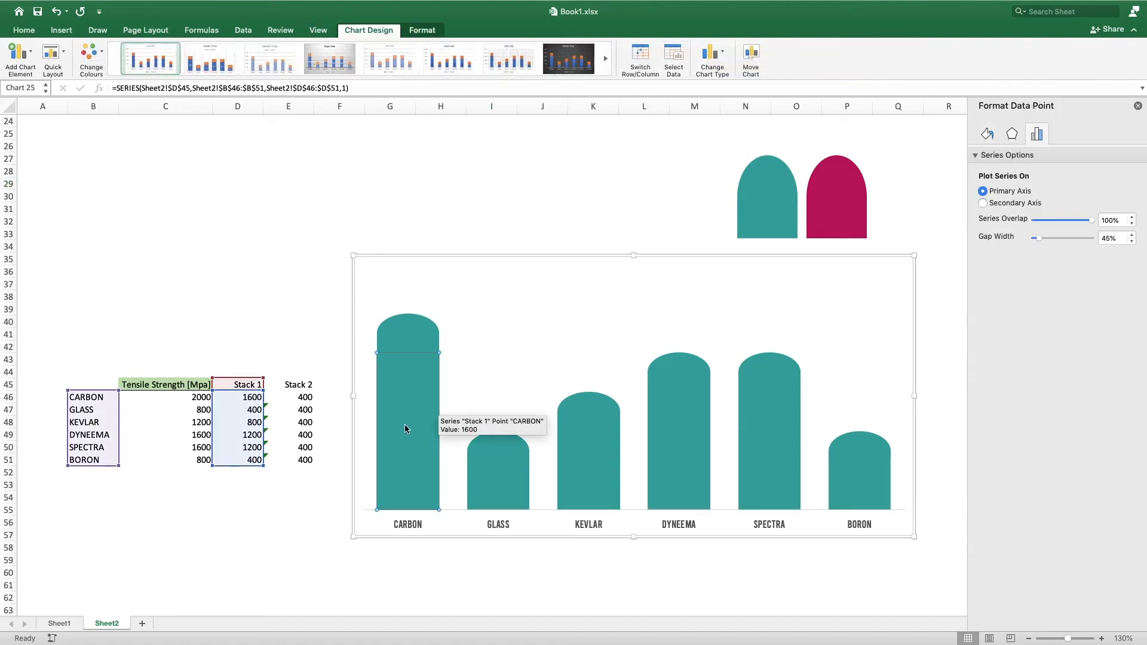
{"action": "left_click", "coordinate": [987, 134]}
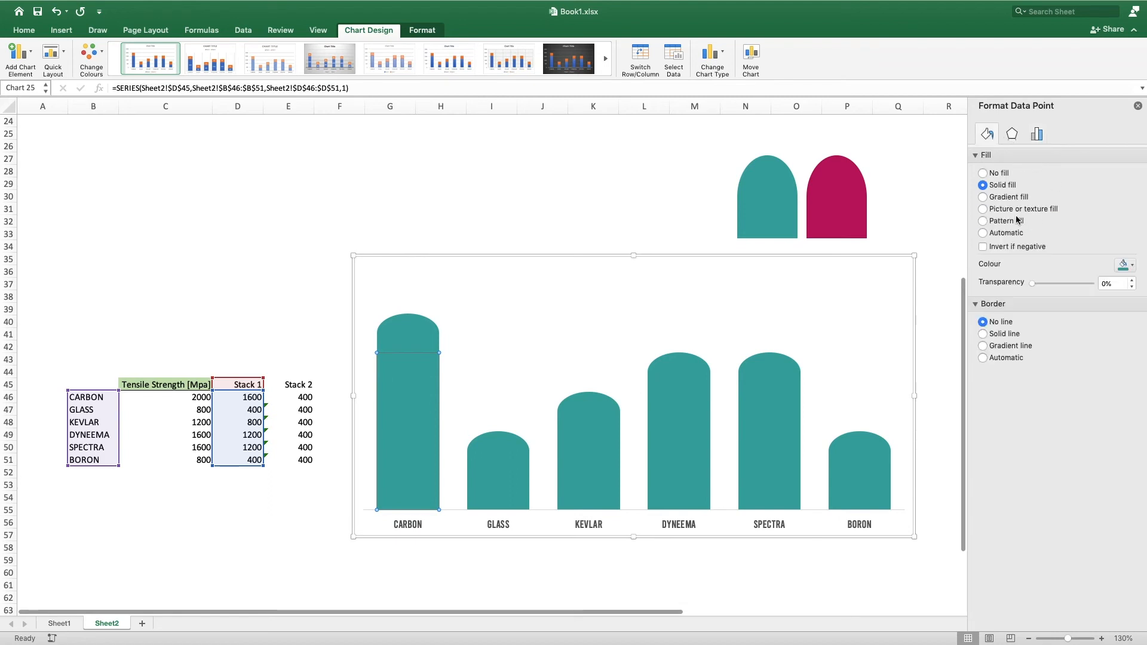
{"action": "left_click", "coordinate": [1133, 266]}
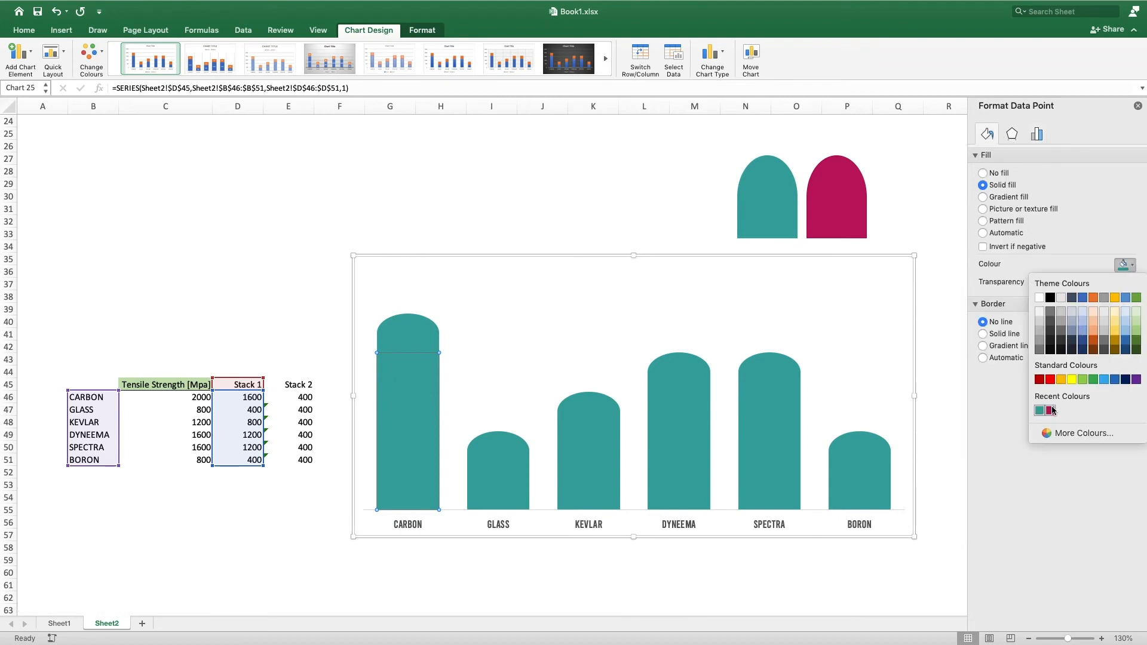
{"action": "left_click", "coordinate": [1050, 411]}
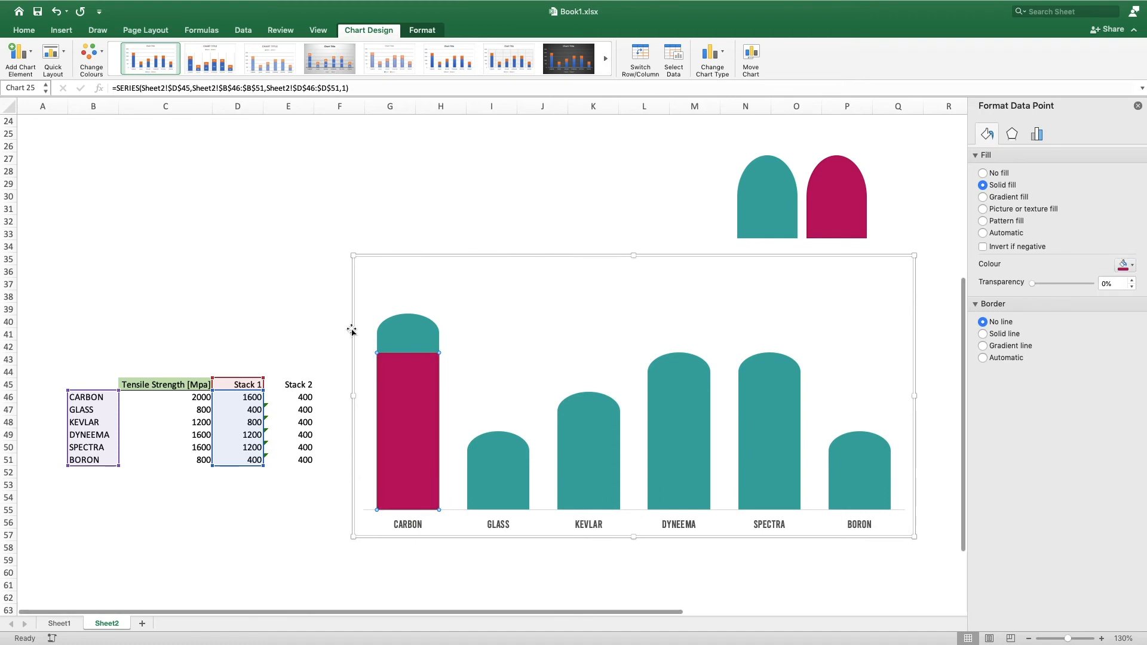
Copy the magenta rounded shape and paste it onto only the CARBON data point of the Stack 2 series
{"action": "left_click", "coordinate": [403, 328]}
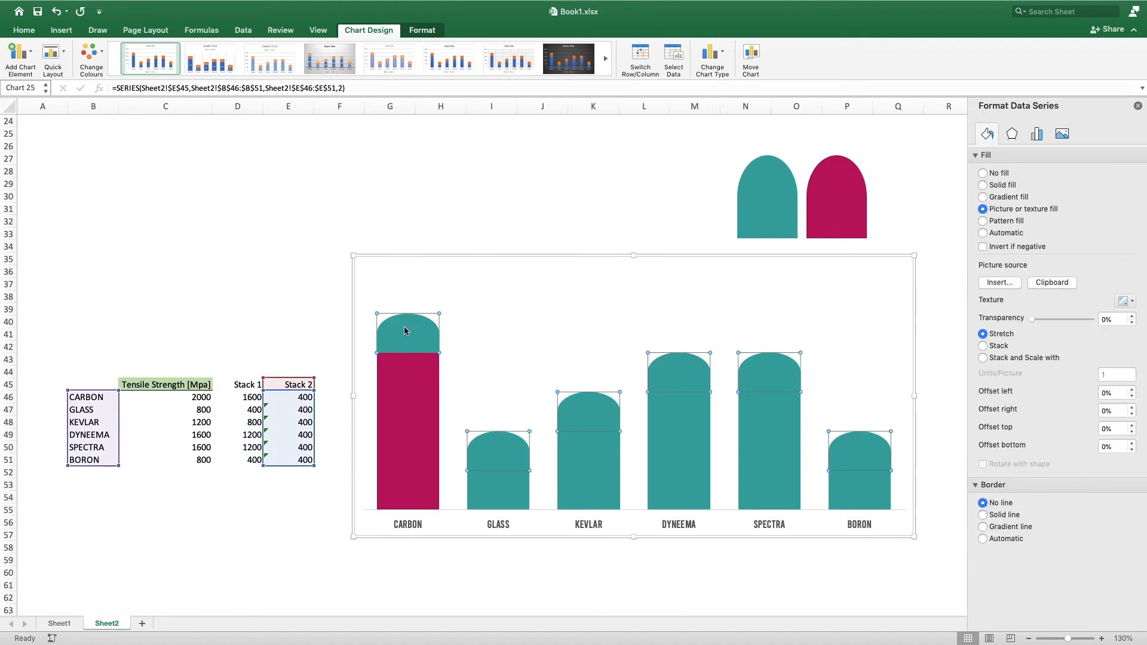
{"action": "left_click", "coordinate": [847, 196]}
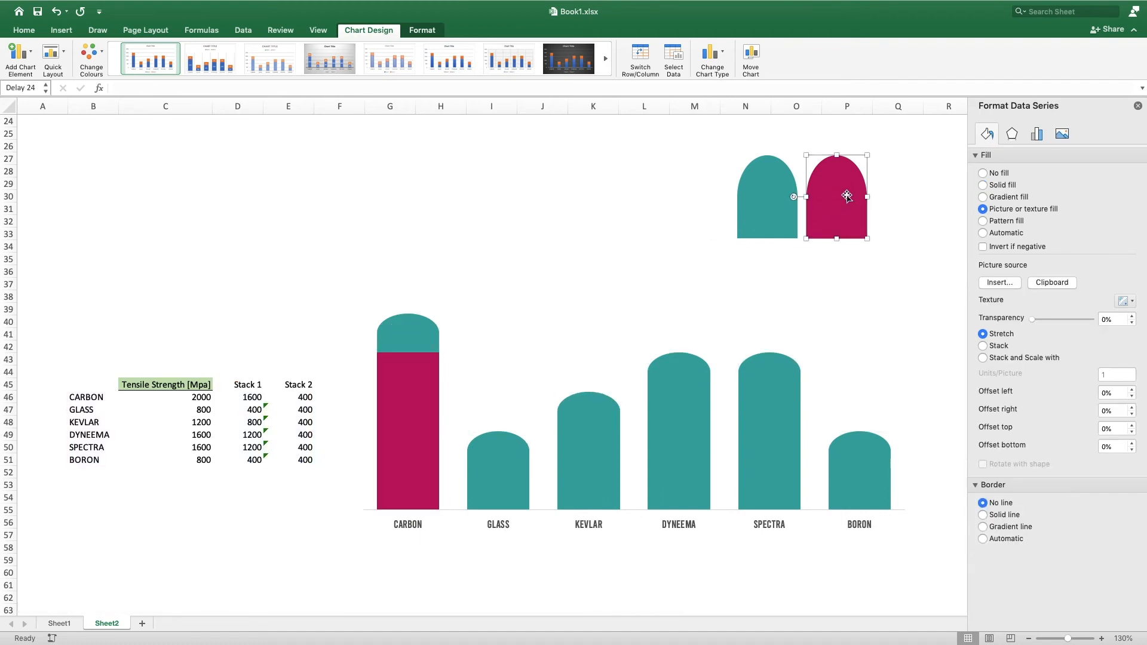
{"action": "left_click", "coordinate": [422, 338]}
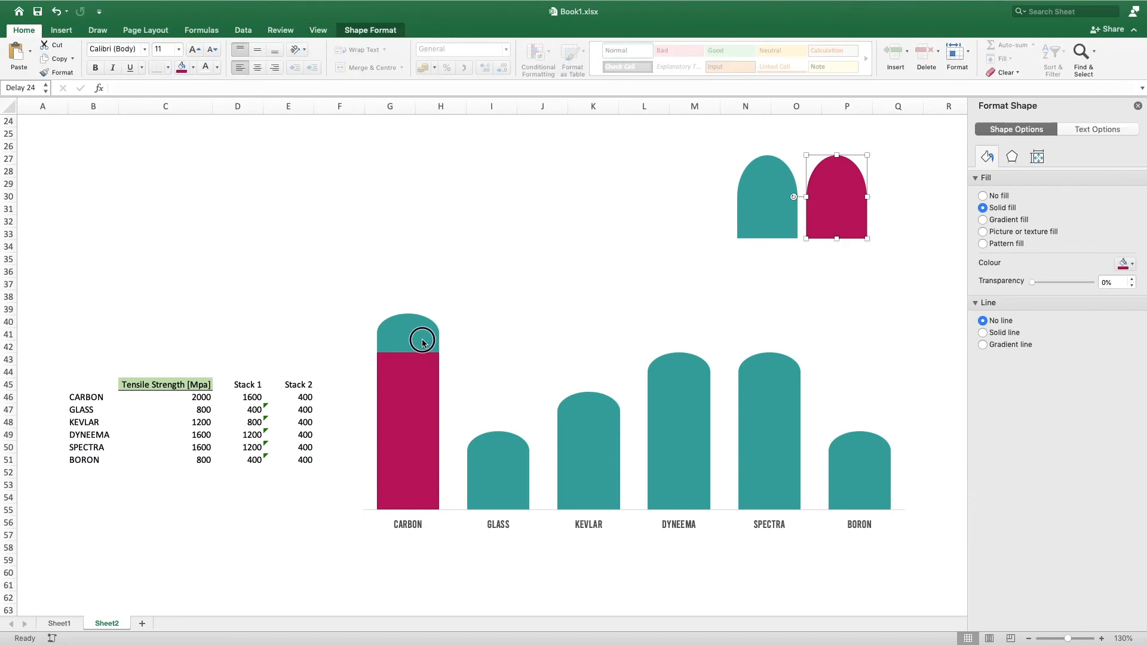
{"action": "left_click", "coordinate": [422, 341]}
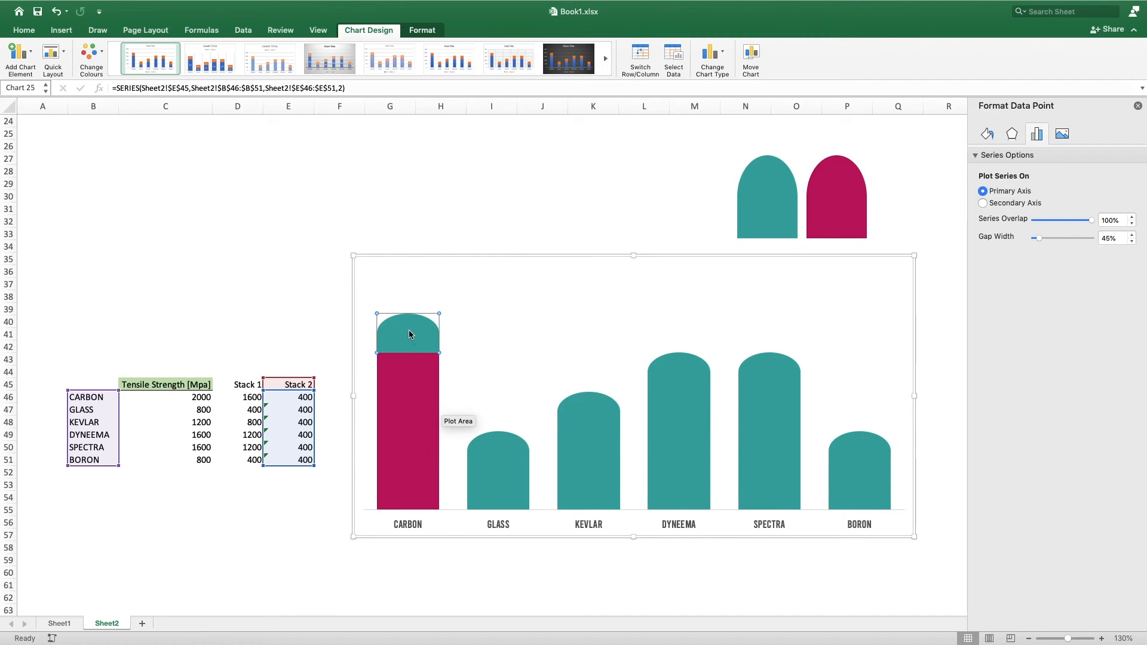
{"action": "key", "text": "super+v"}
{"action": "left_click", "coordinate": [489, 200]}
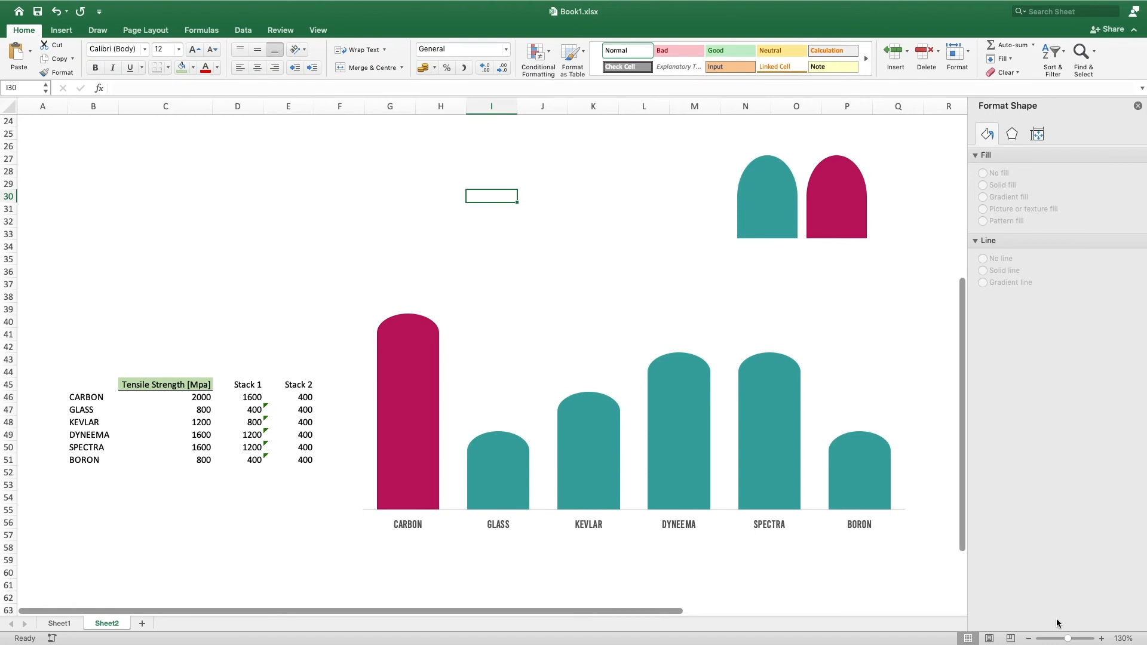
Move the stacked chart about one column to the right and one row up, farther from the data table
{"action": "left_click", "coordinate": [1027, 638]}
{"action": "left_click", "coordinate": [1027, 638]}
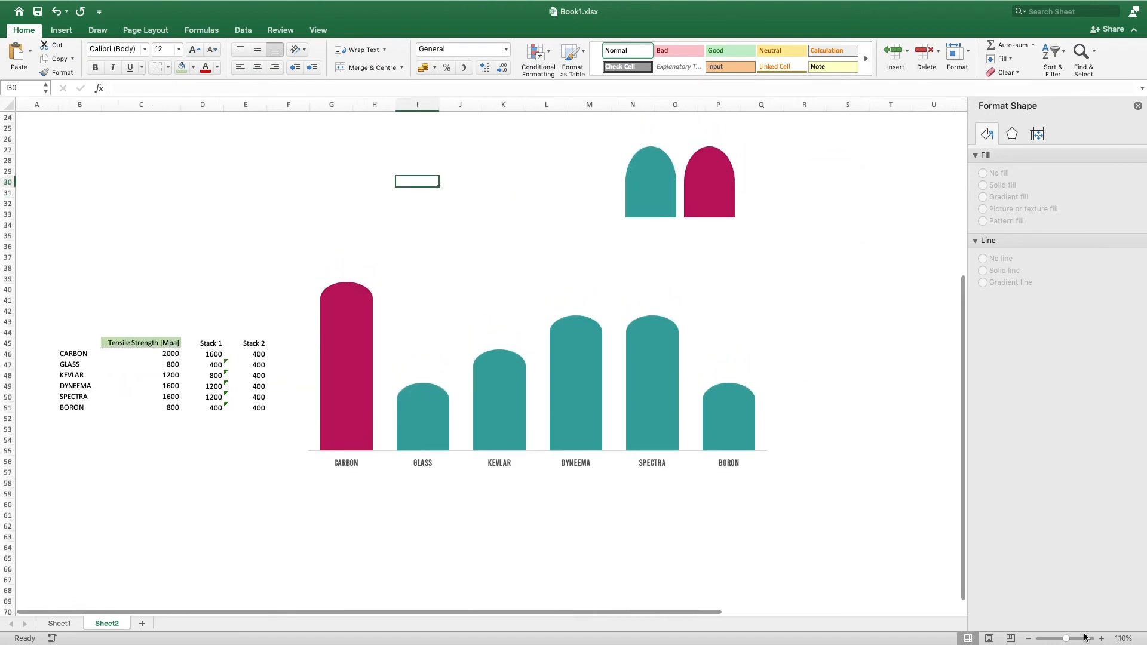
{"action": "left_click", "coordinate": [714, 505]}
{"action": "left_click", "coordinate": [578, 298]}
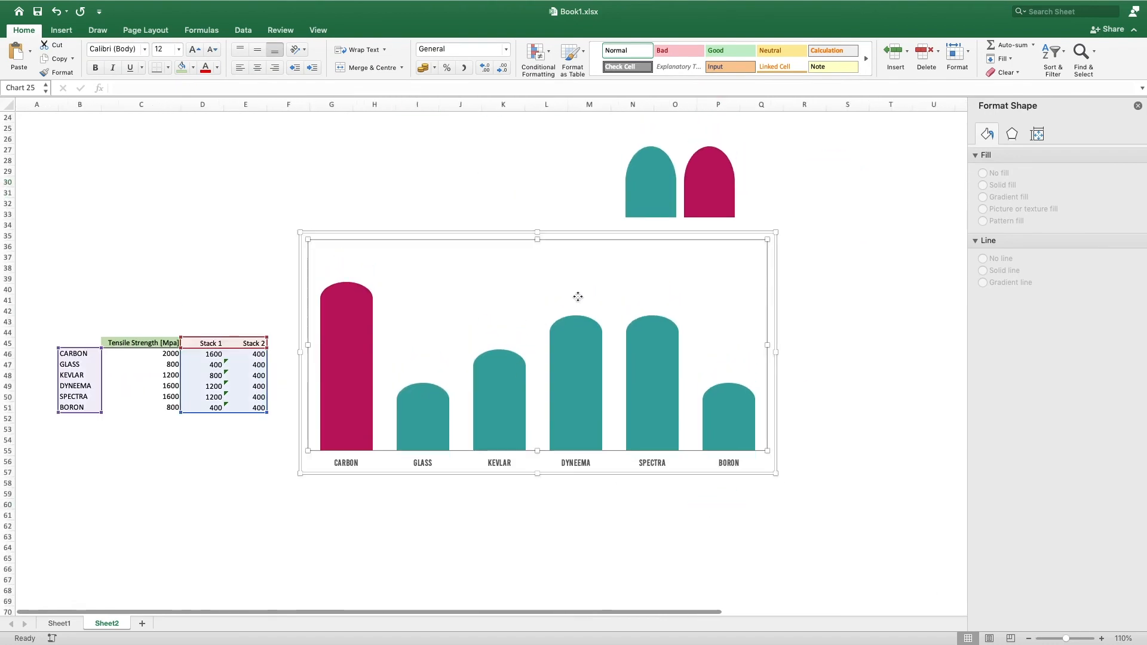
{"action": "left_click", "coordinate": [585, 233]}
{"action": "left_click_drag", "start_coordinate": [586, 230], "coordinate": [629, 222]}
{"action": "left_click_drag", "start_coordinate": [606, 287], "coordinate": [605, 287]}
{"action": "left_click", "coordinate": [518, 505]}
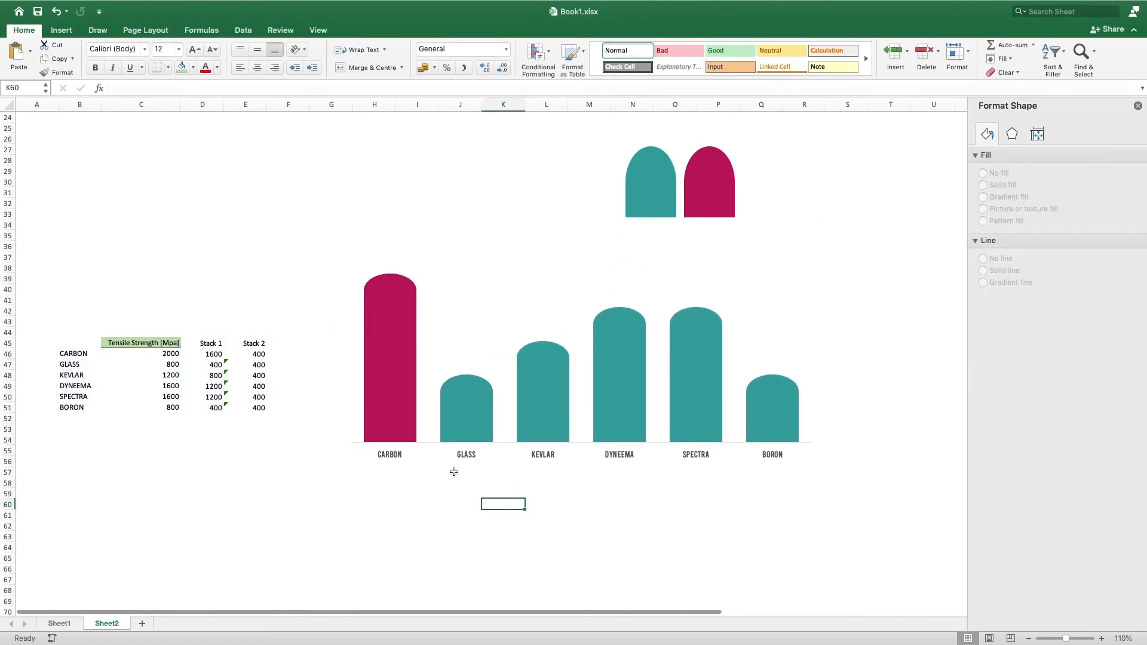
{"action": "mouse_move", "coordinate": [400, 360]}
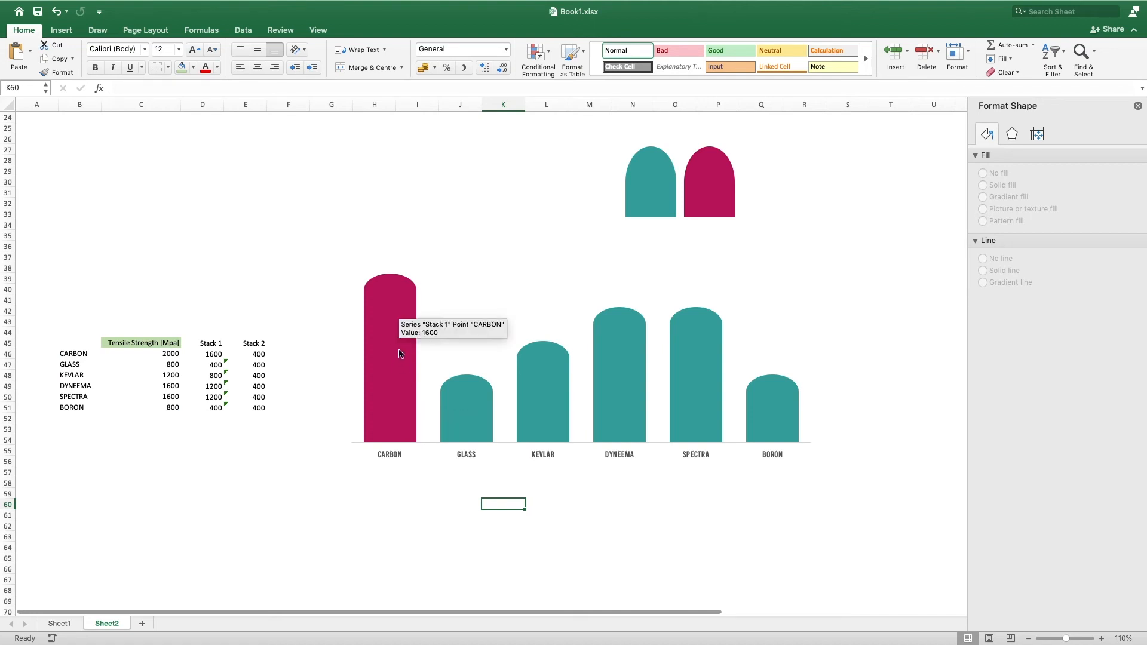
Add data labels to the Stack 2 series that forms the rounded column tops
{"action": "left_click", "coordinate": [394, 289]}
{"action": "key", "text": "super+z"}
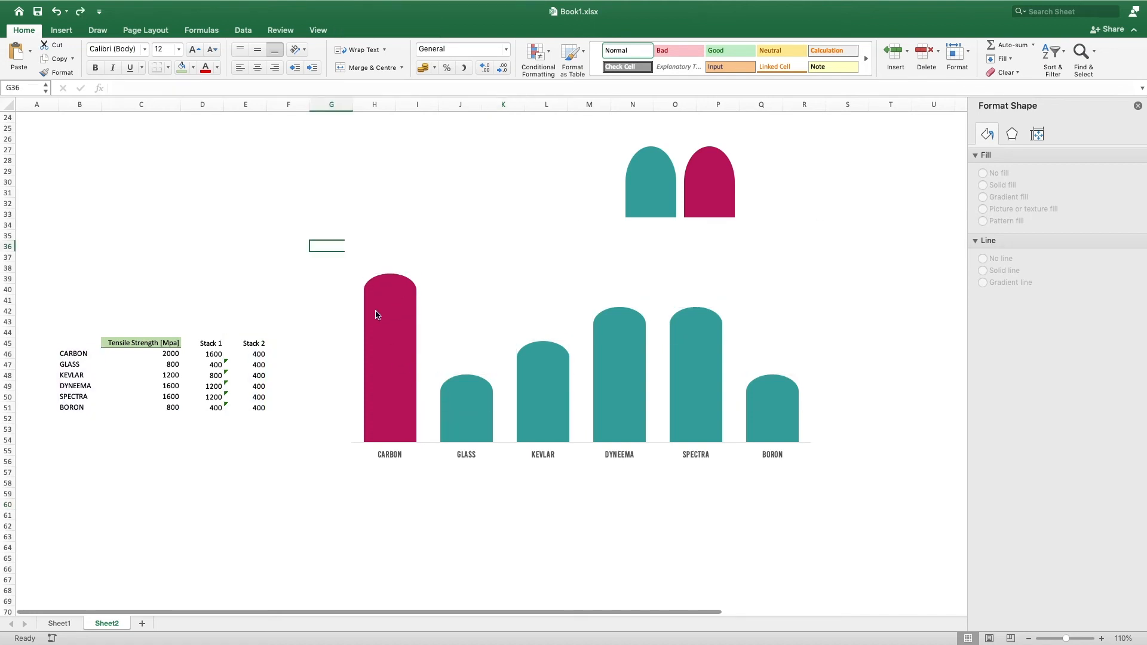
{"action": "left_click", "coordinate": [399, 291]}
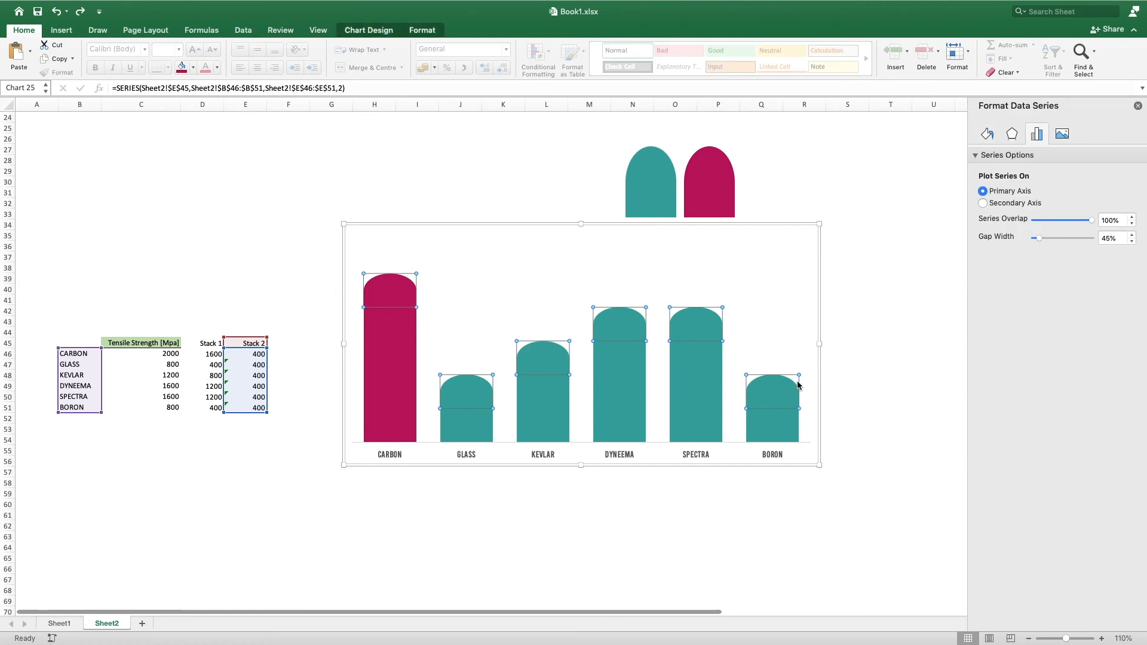
{"action": "right_click", "coordinate": [397, 289]}
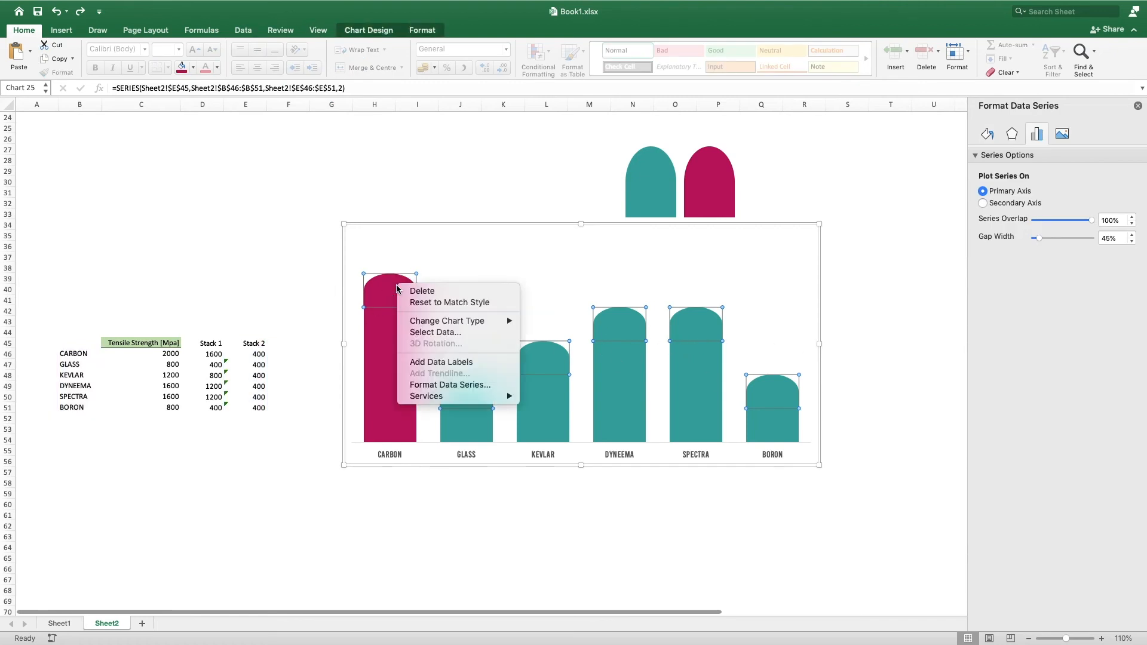
{"action": "left_click", "coordinate": [451, 361]}
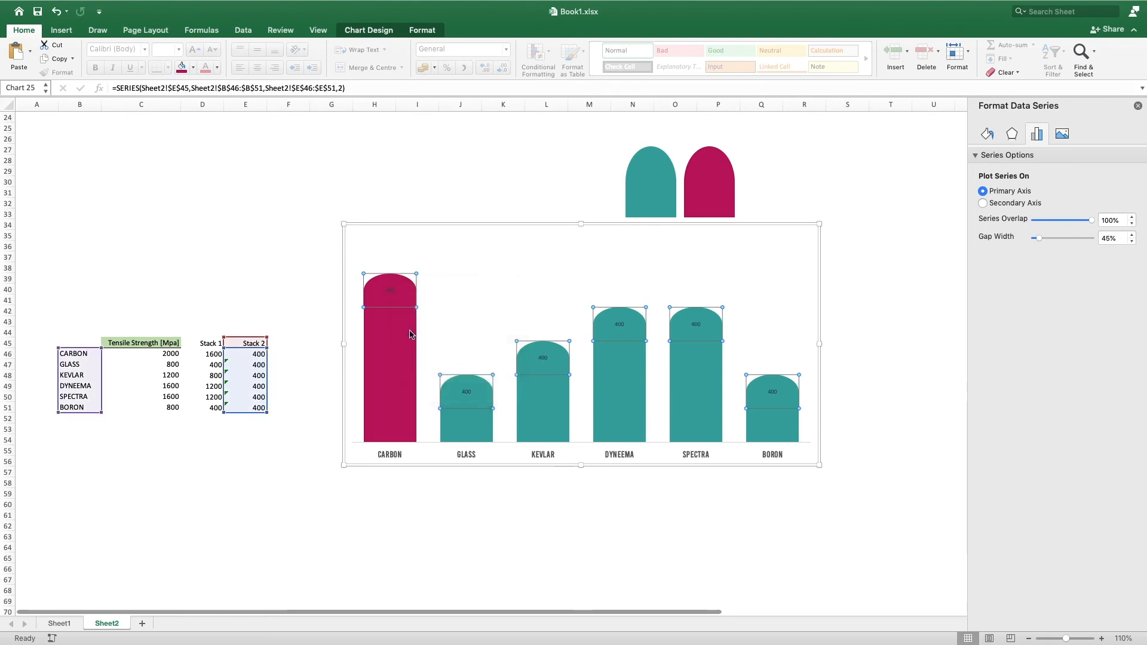
Format the Stack 2 data labels in the Bebas font at size 24 with white text
{"action": "left_click", "coordinate": [390, 292]}
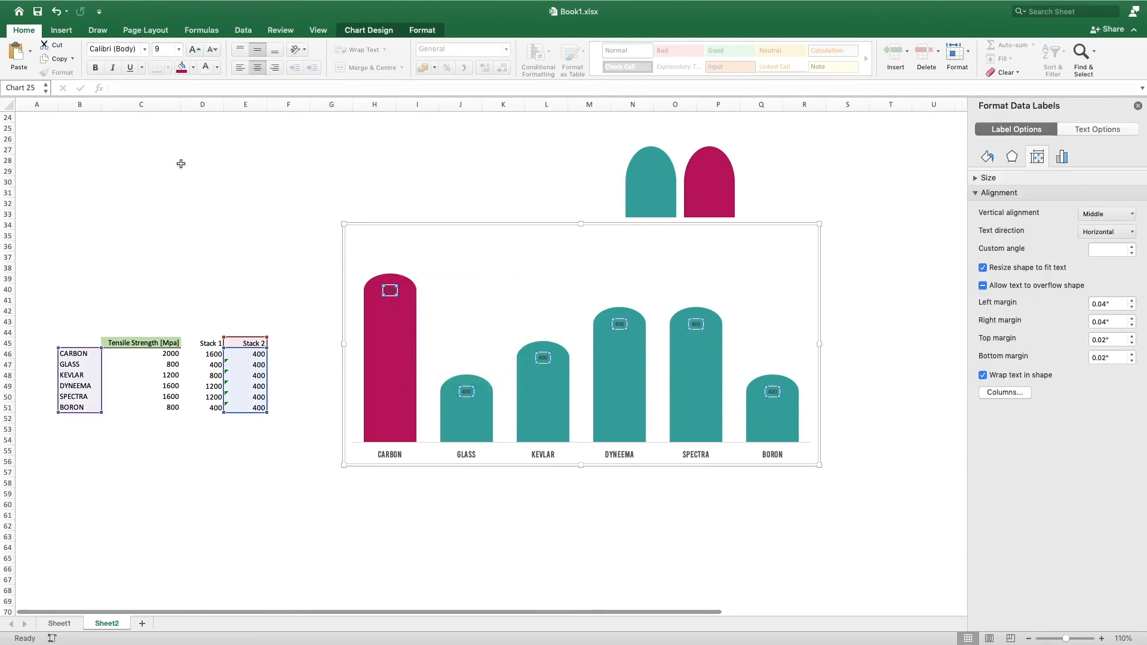
{"action": "left_click", "coordinate": [145, 54]}
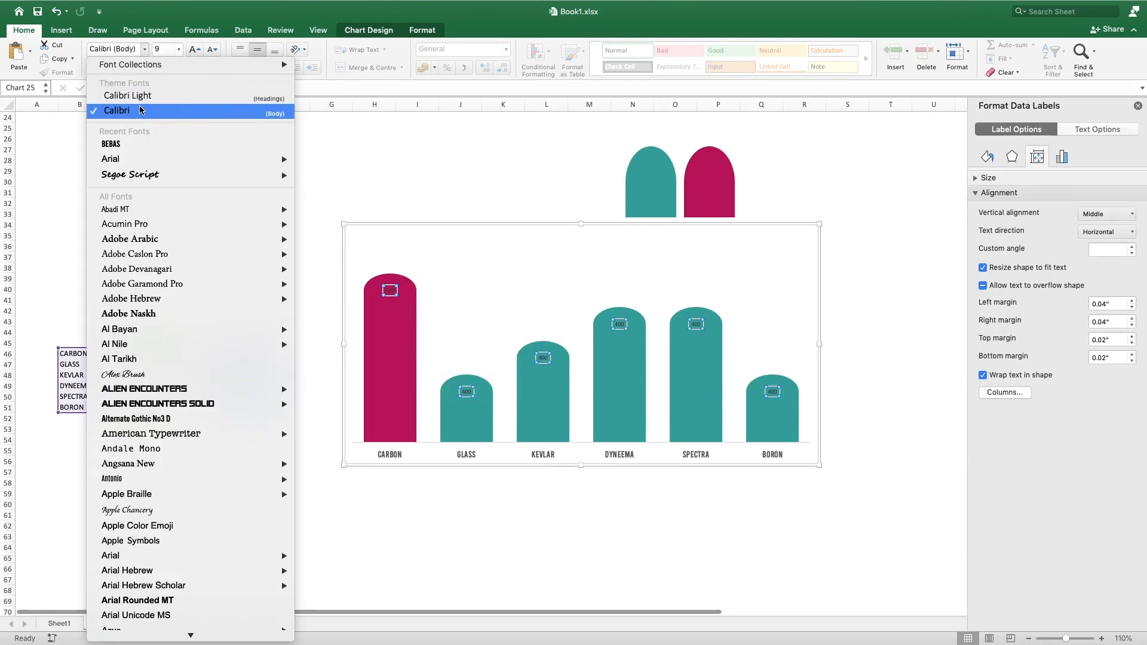
{"action": "left_click", "coordinate": [138, 147]}
{"action": "left_click", "coordinate": [191, 55]}
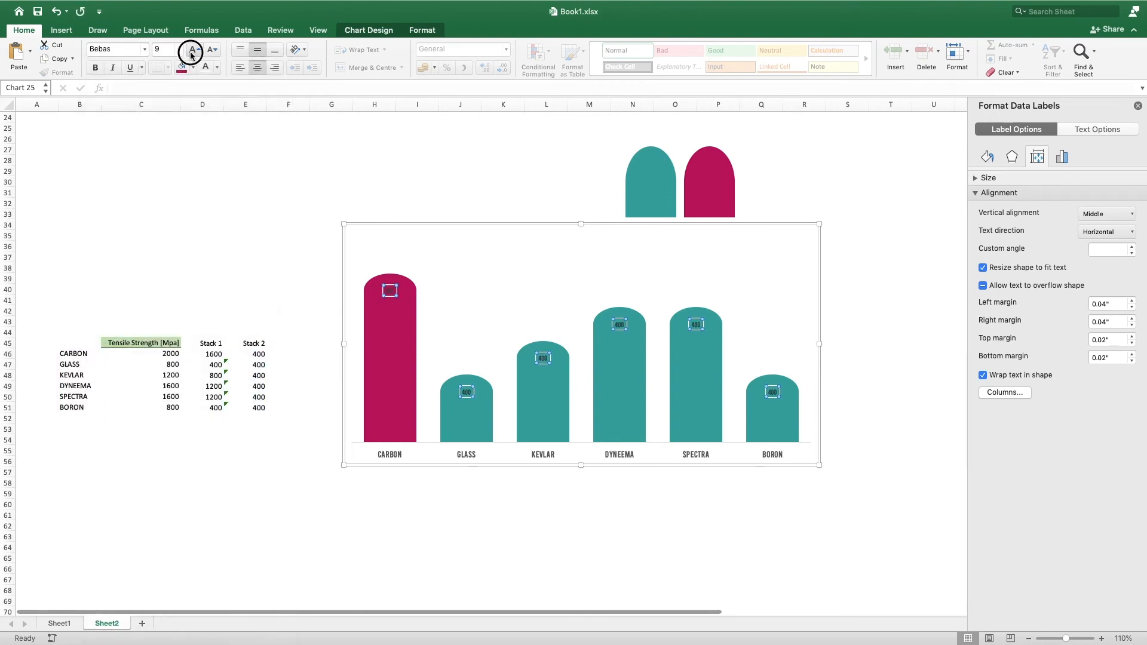
{"action": "left_click", "coordinate": [190, 53]}
{"action": "left_click", "coordinate": [190, 54]}
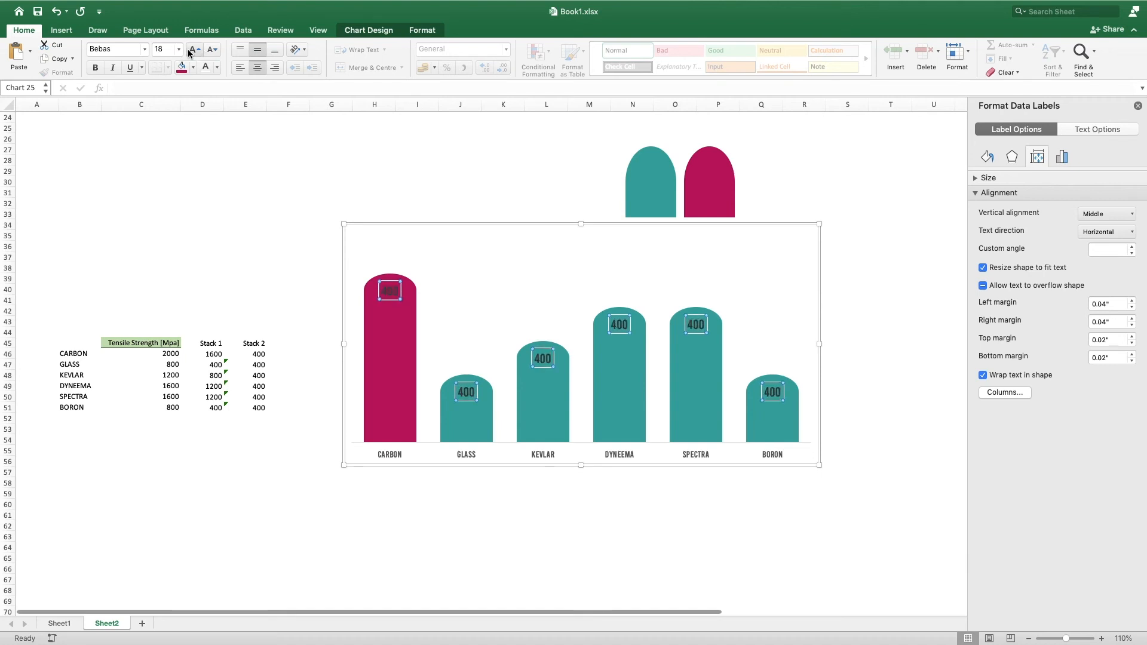
{"action": "left_click", "coordinate": [190, 52]}
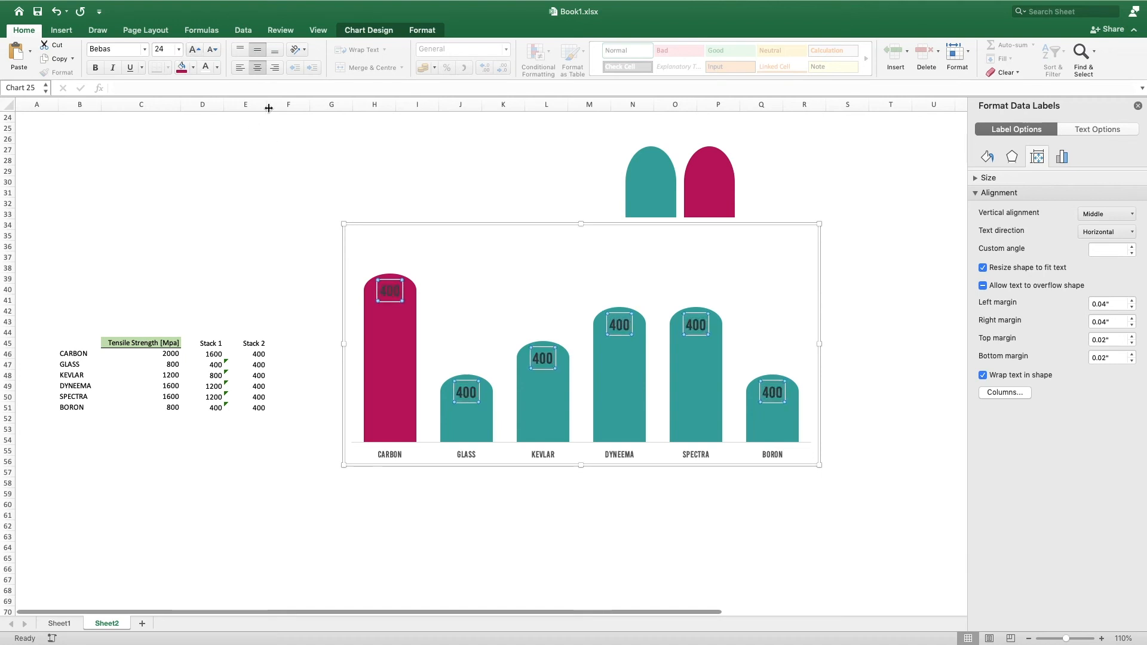
{"action": "left_click", "coordinate": [205, 65]}
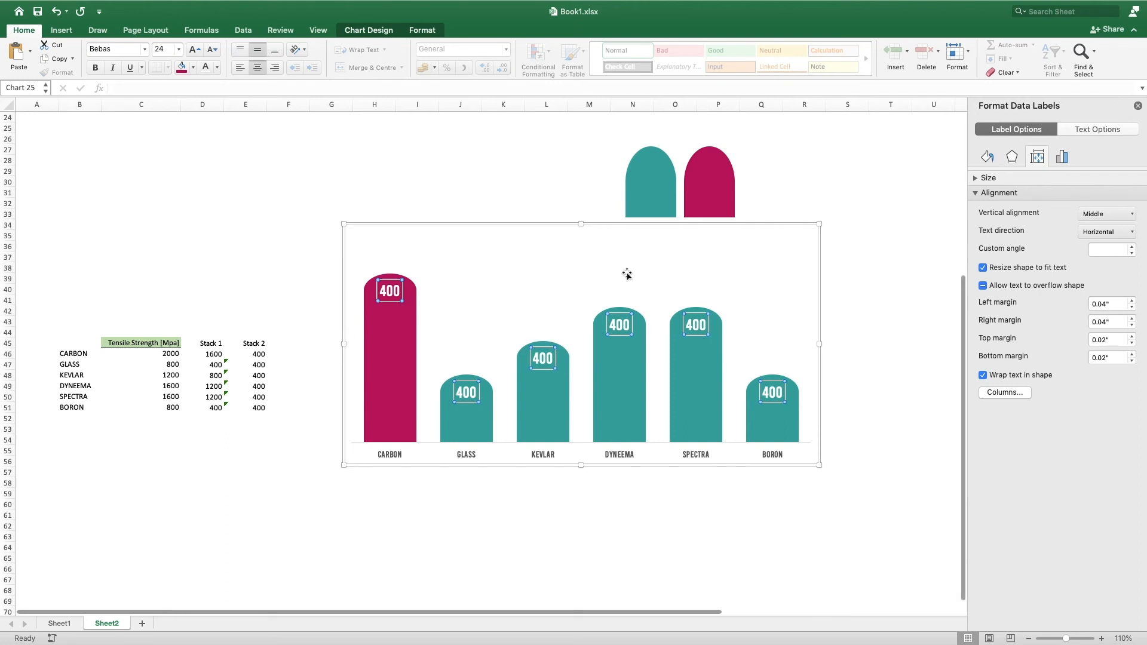
Make the Stack 2 labels show only the tensile strengths from cells C46:C51, with series values and leader lines turned off
{"action": "left_click", "coordinate": [1062, 157]}
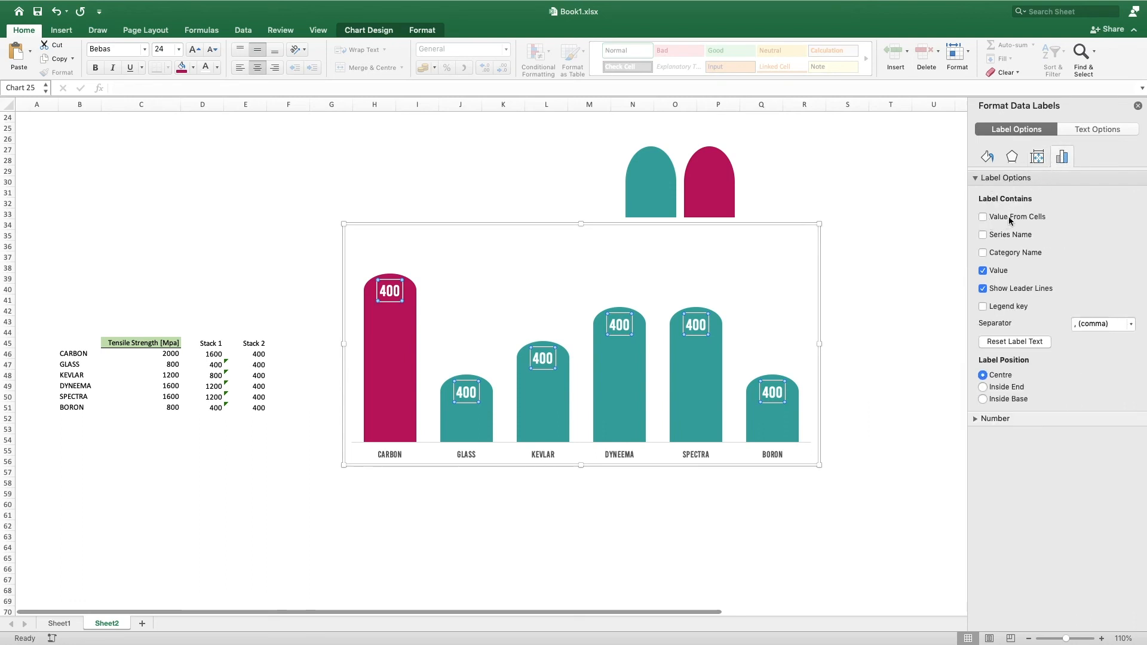
{"action": "left_click", "coordinate": [984, 218]}
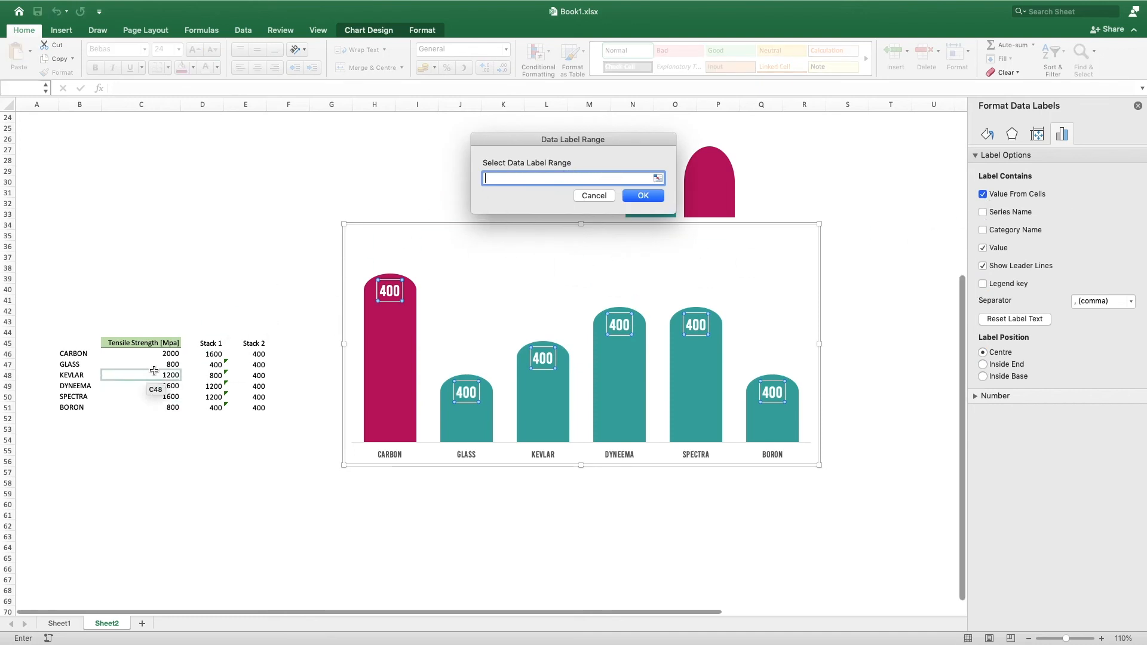
{"action": "left_click_drag", "start_coordinate": [169, 356], "coordinate": [168, 405]}
{"action": "left_click", "coordinate": [644, 195]}
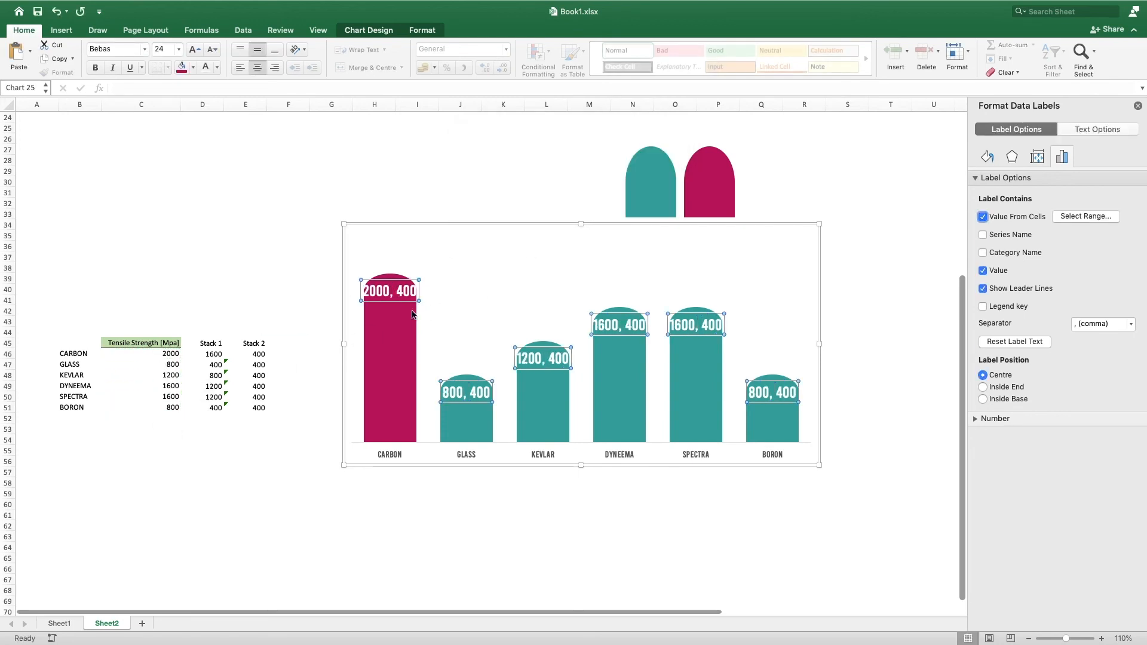
{"action": "left_click", "coordinate": [983, 271]}
{"action": "left_click", "coordinate": [983, 289]}
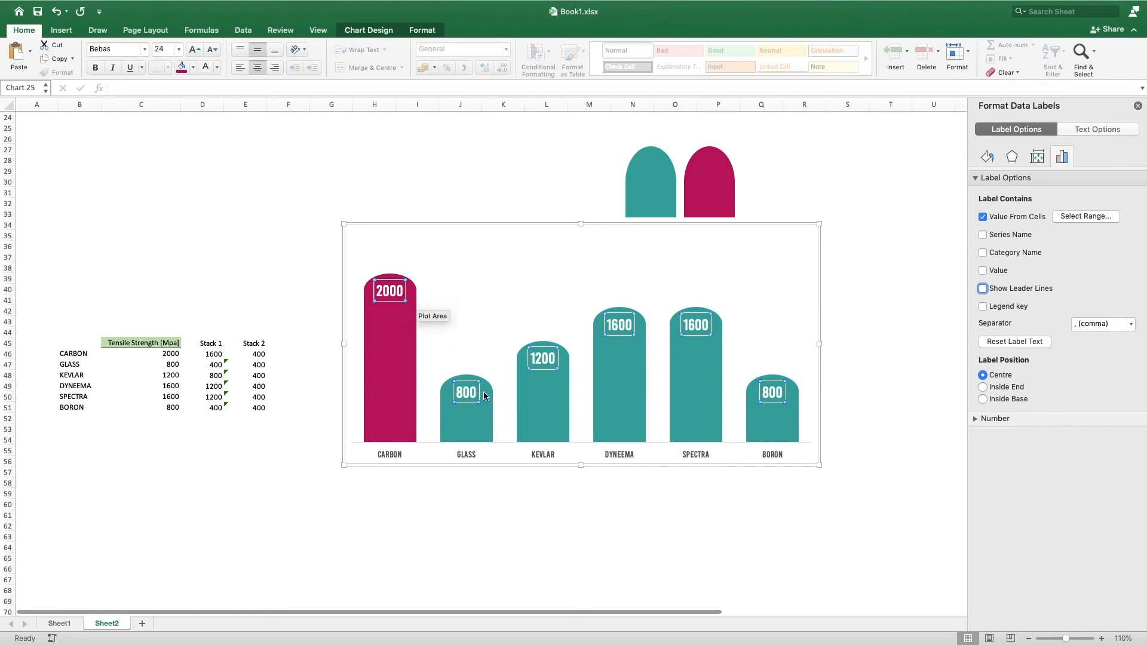
Delete the stacked chart's horizontal category axis and add data labels to the Stack 1 series
{"action": "left_click", "coordinate": [548, 456]}
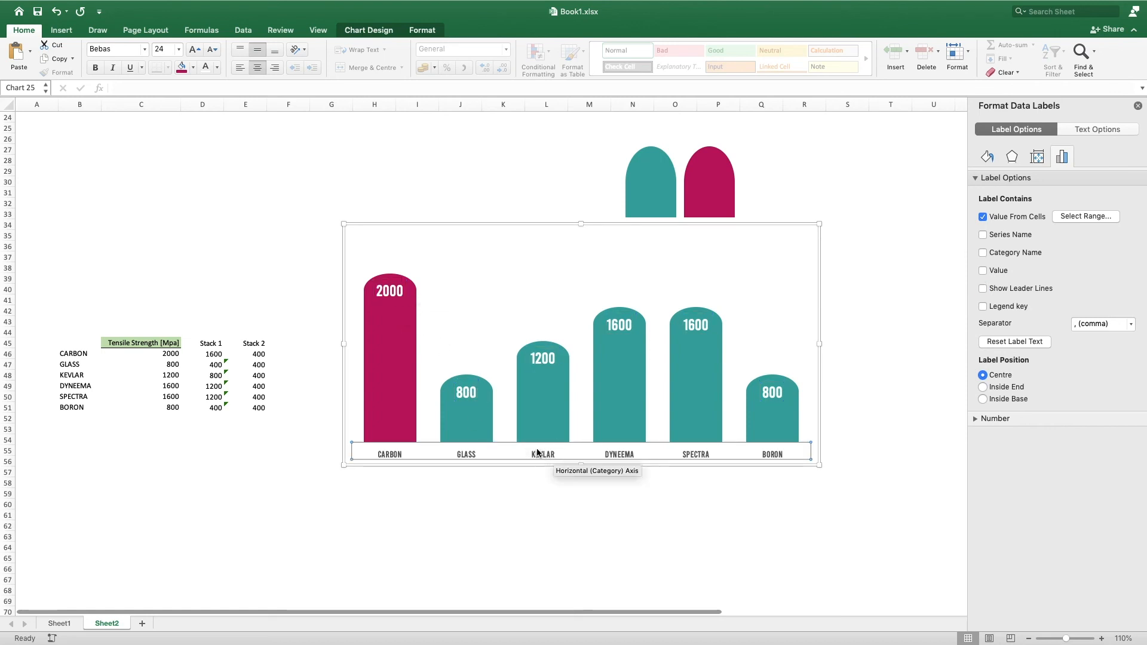
{"action": "key", "text": "Delete"}
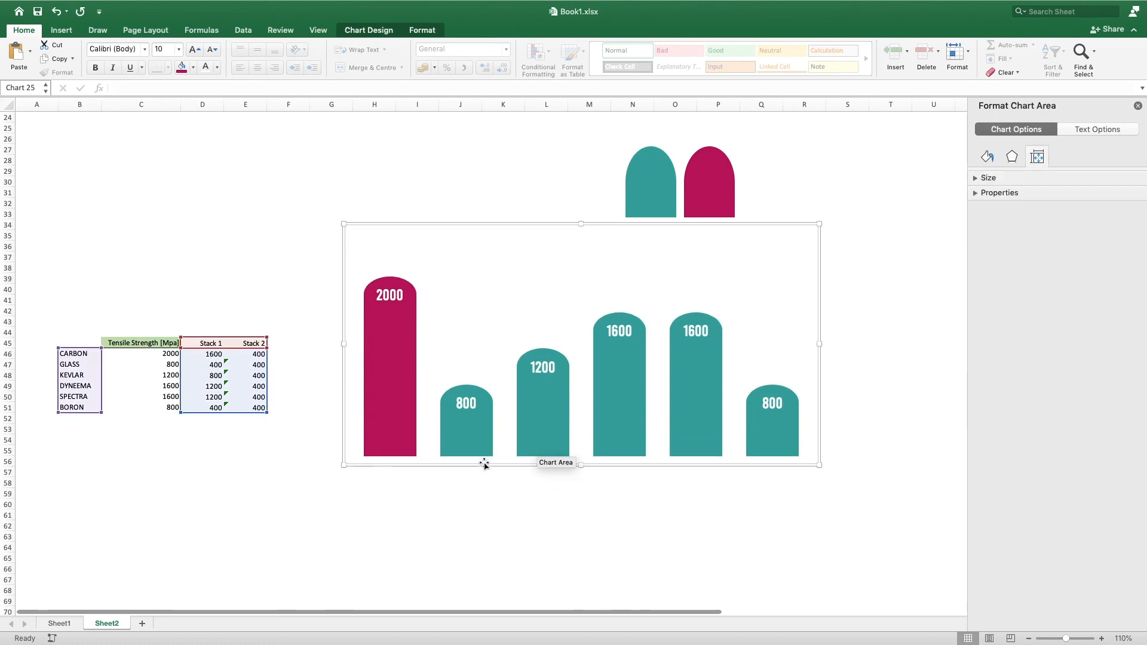
{"action": "left_click", "coordinate": [468, 451]}
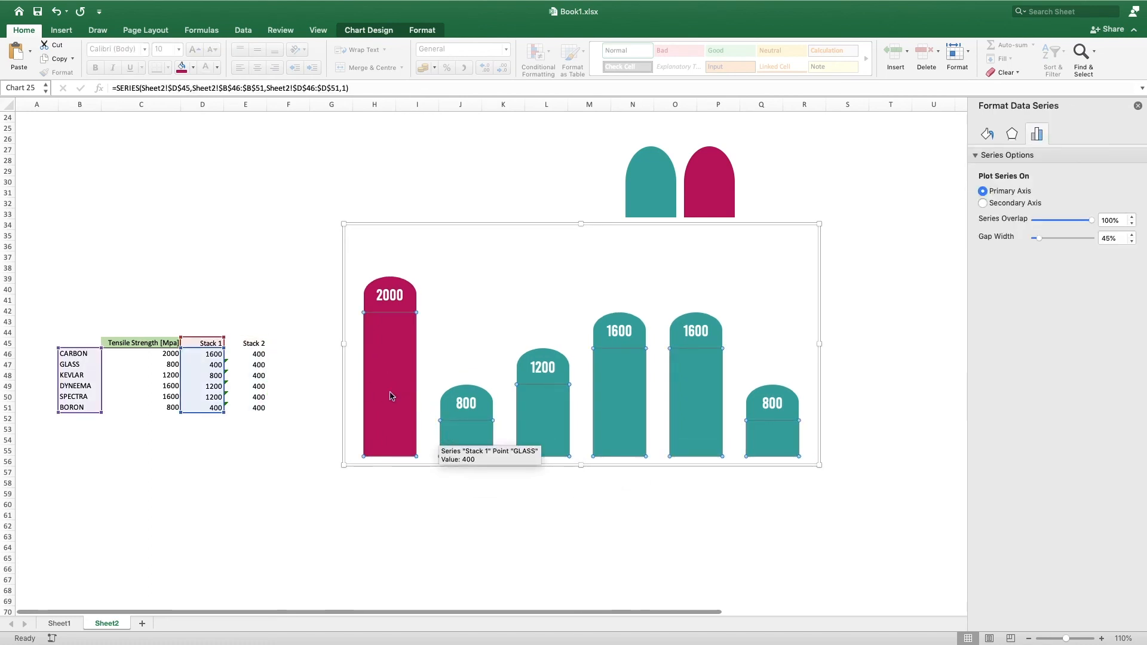
{"action": "right_click", "coordinate": [390, 396]}
{"action": "left_click", "coordinate": [435, 469]}
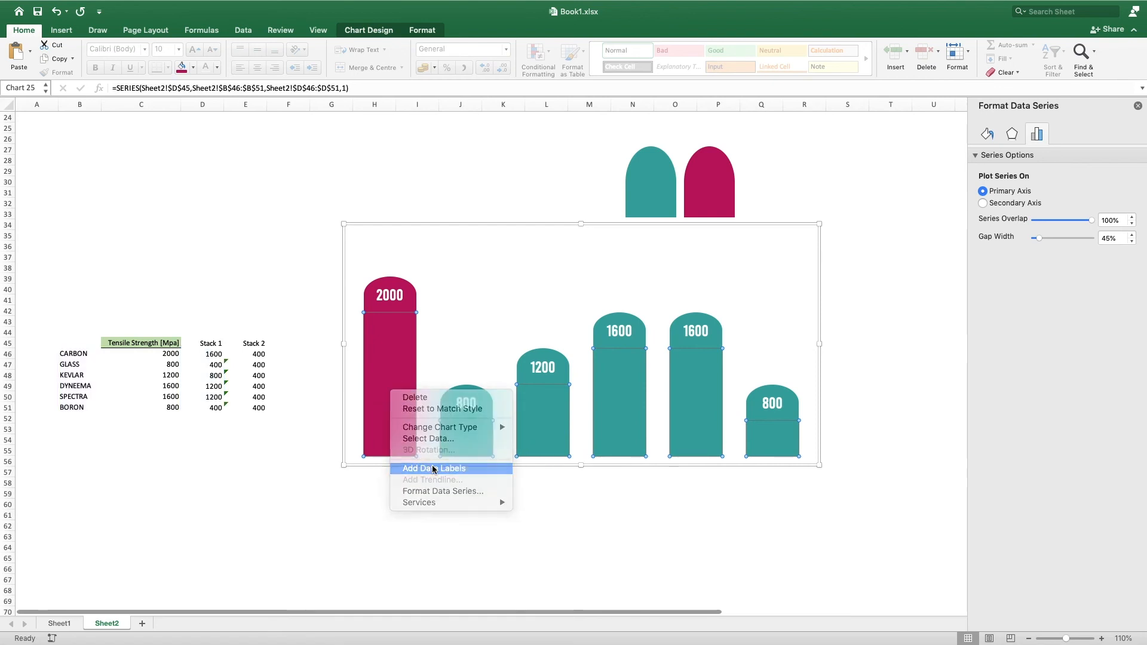
Format the Stack 1 data labels in the Bebas font at size 14 with white text
{"action": "left_click", "coordinate": [625, 405]}
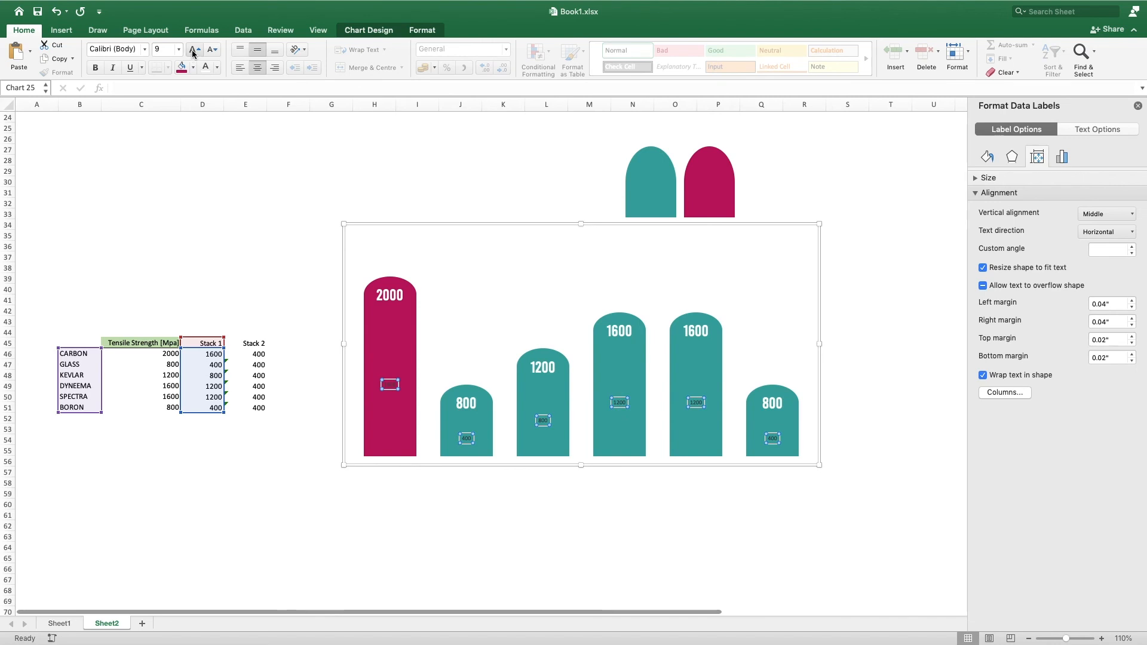
{"action": "left_click", "coordinate": [193, 54]}
{"action": "left_click", "coordinate": [192, 53]}
{"action": "left_click", "coordinate": [193, 54]}
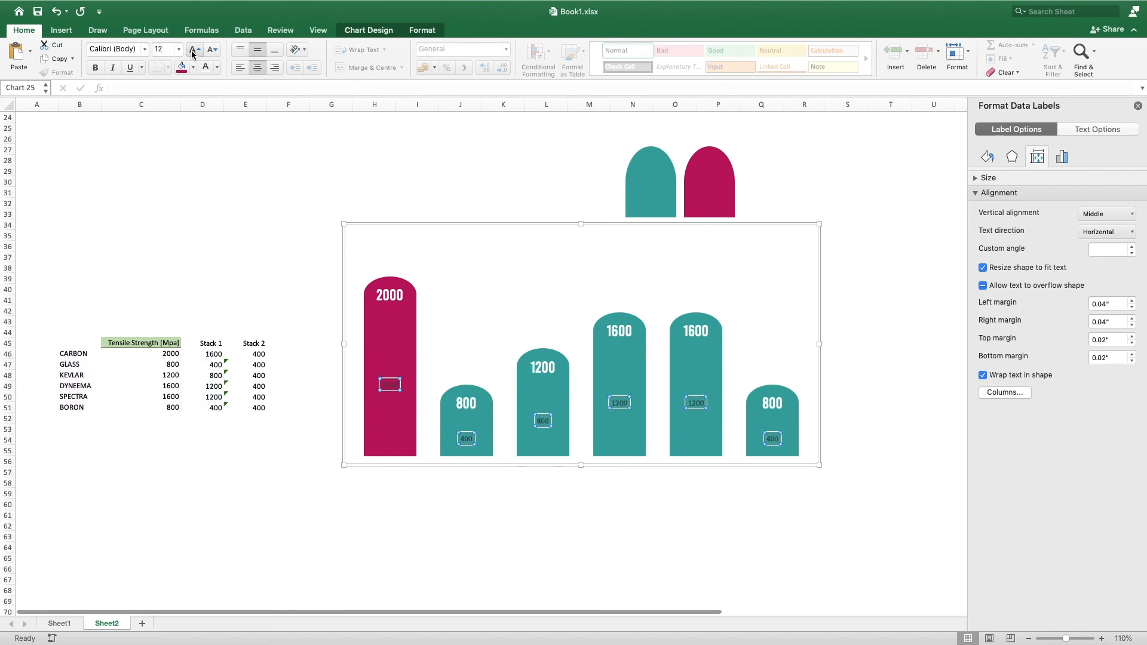
{"action": "left_click", "coordinate": [192, 54]}
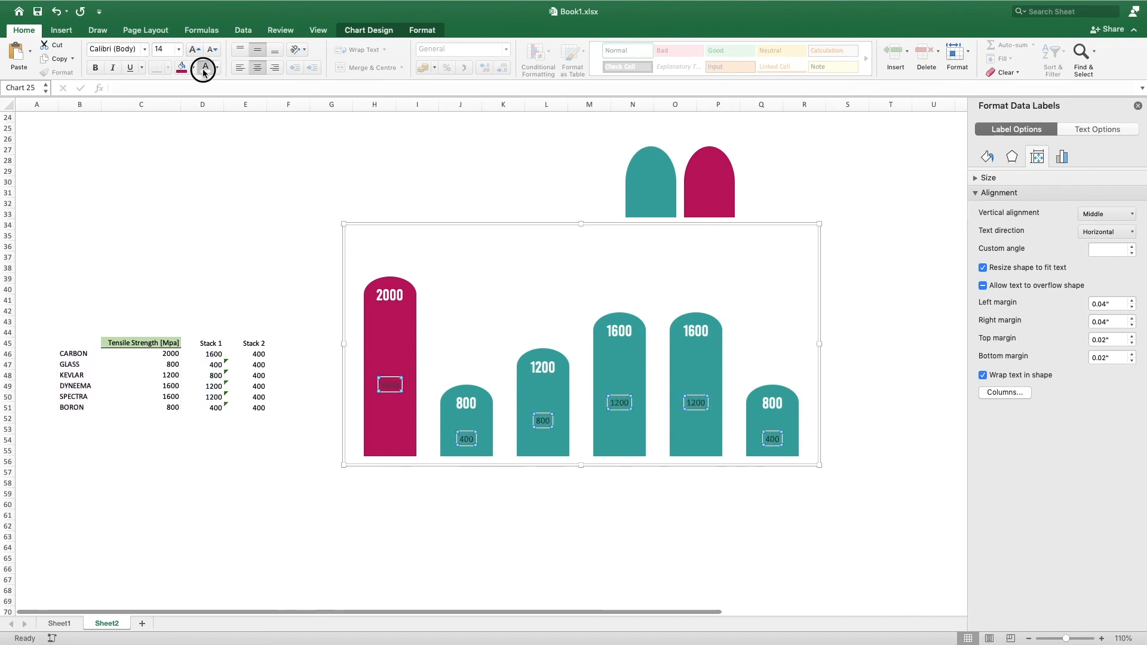
{"action": "left_click", "coordinate": [145, 49]}
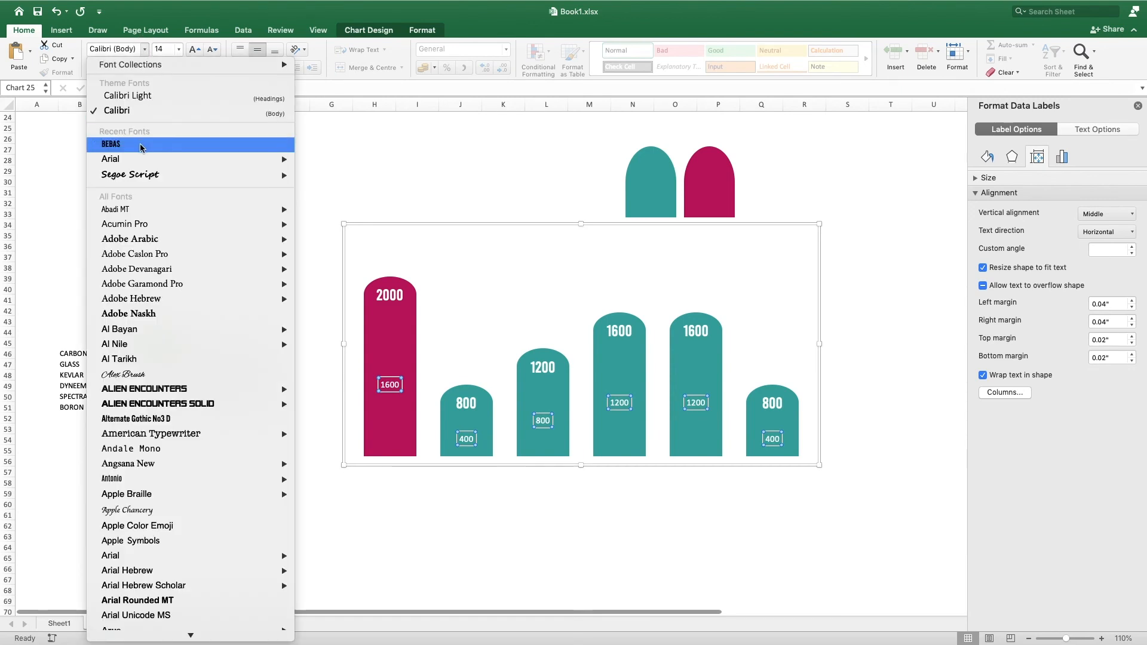
{"action": "left_click", "coordinate": [141, 146]}
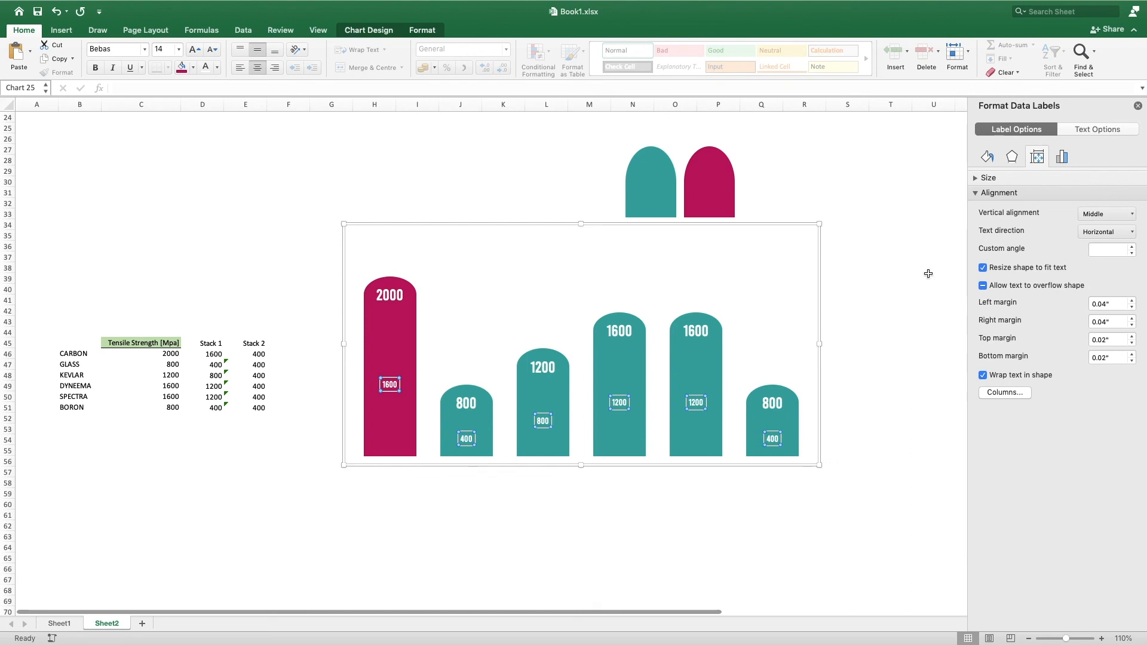
Make the Stack 1 labels show only the fiber names from cells B46:B51, without values or leader lines, positioned at Inside Base
{"action": "left_click", "coordinate": [1063, 158]}
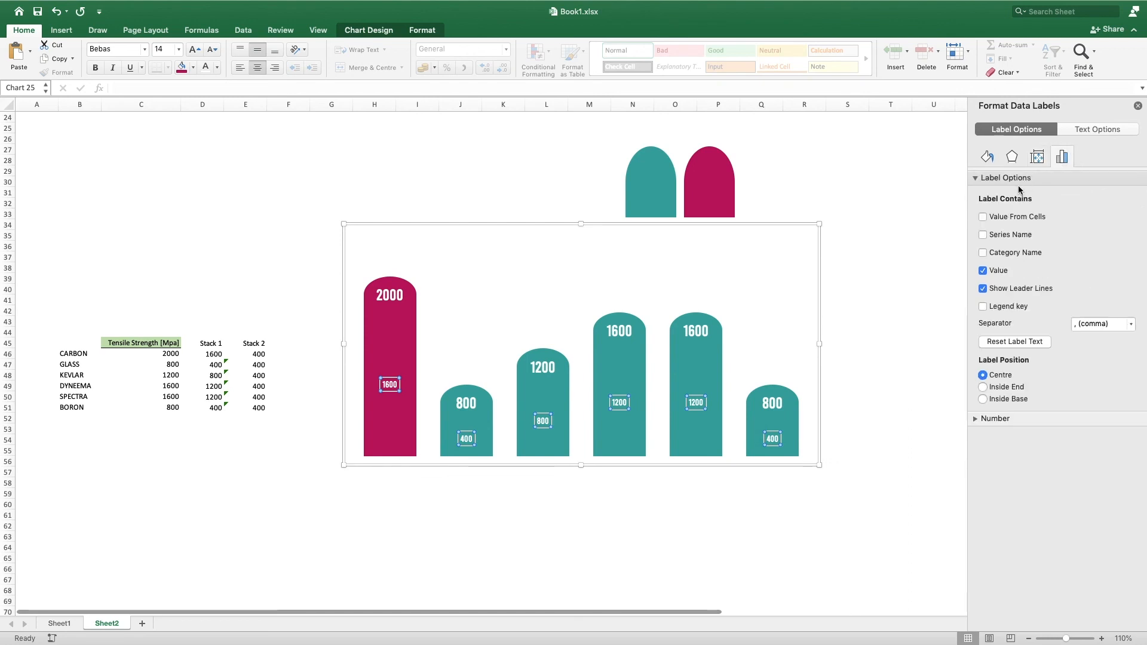
{"action": "left_click", "coordinate": [1000, 217]}
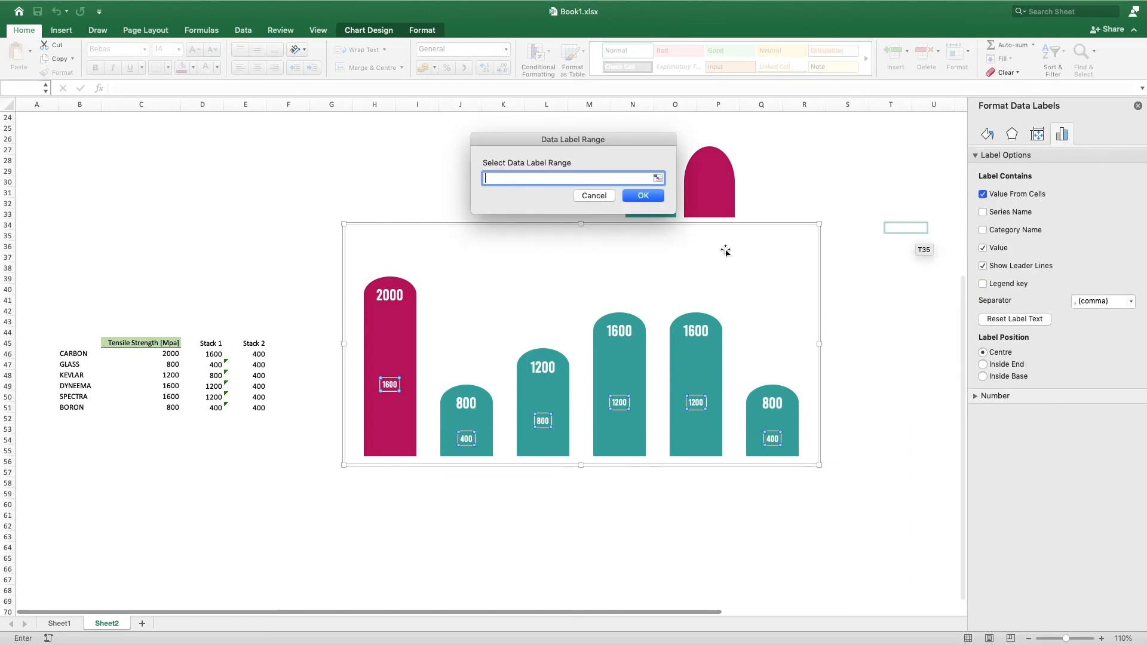
{"action": "left_click", "coordinate": [75, 356]}
{"action": "left_click_drag", "start_coordinate": [77, 367], "coordinate": [72, 407]}
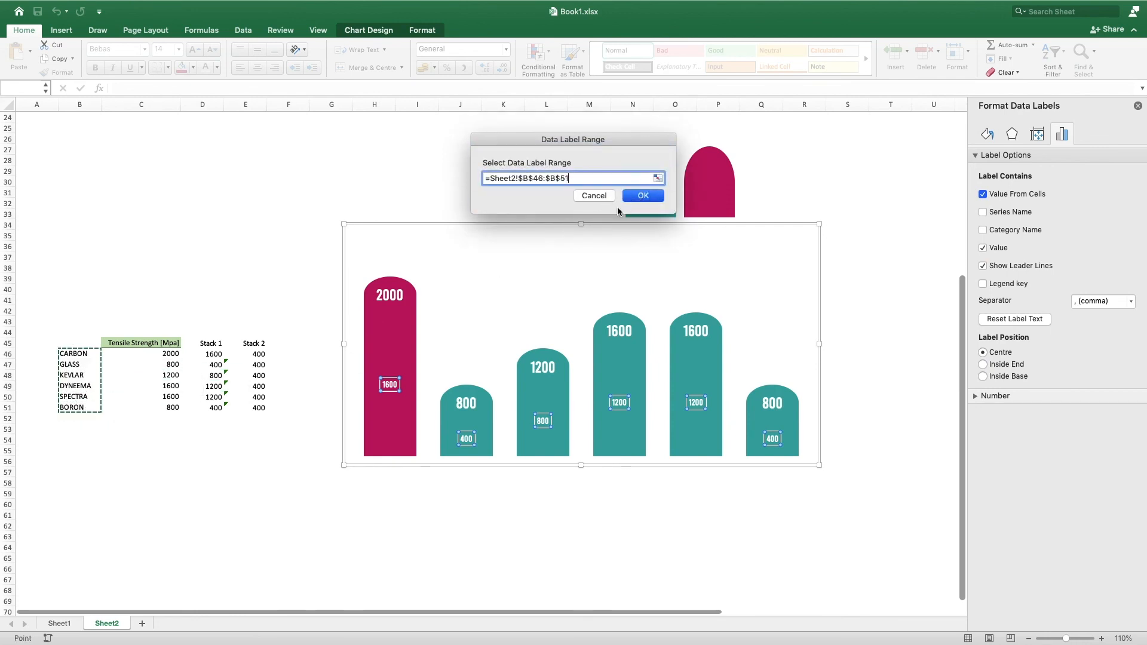
{"action": "left_click", "coordinate": [643, 195]}
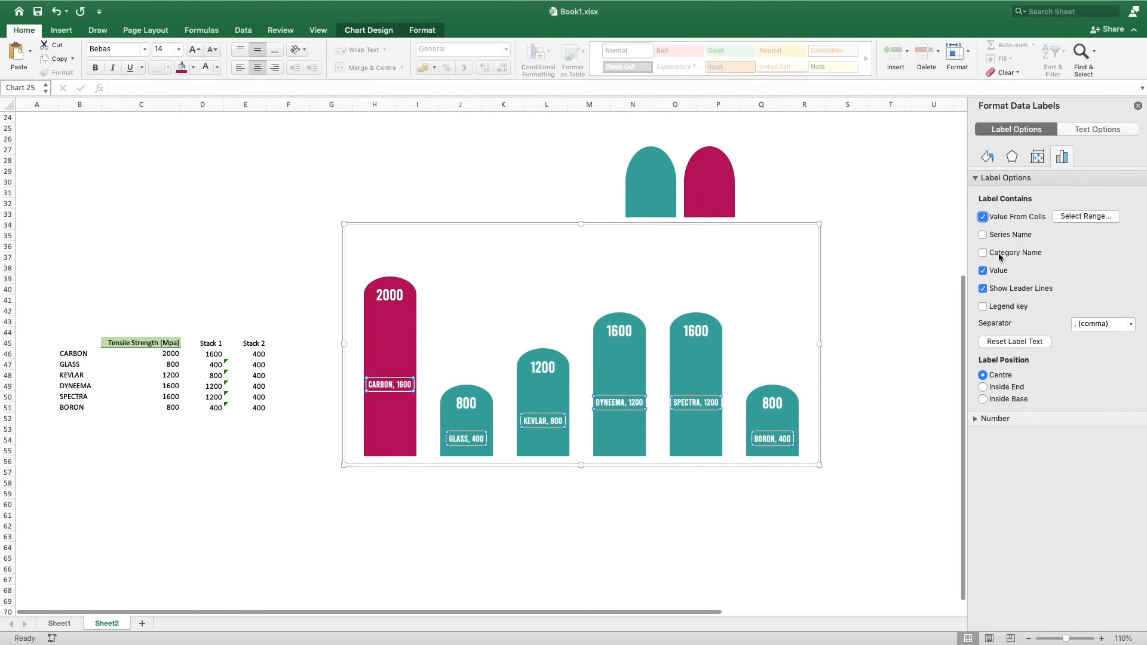
{"action": "left_click", "coordinate": [983, 270]}
{"action": "left_click", "coordinate": [983, 289]}
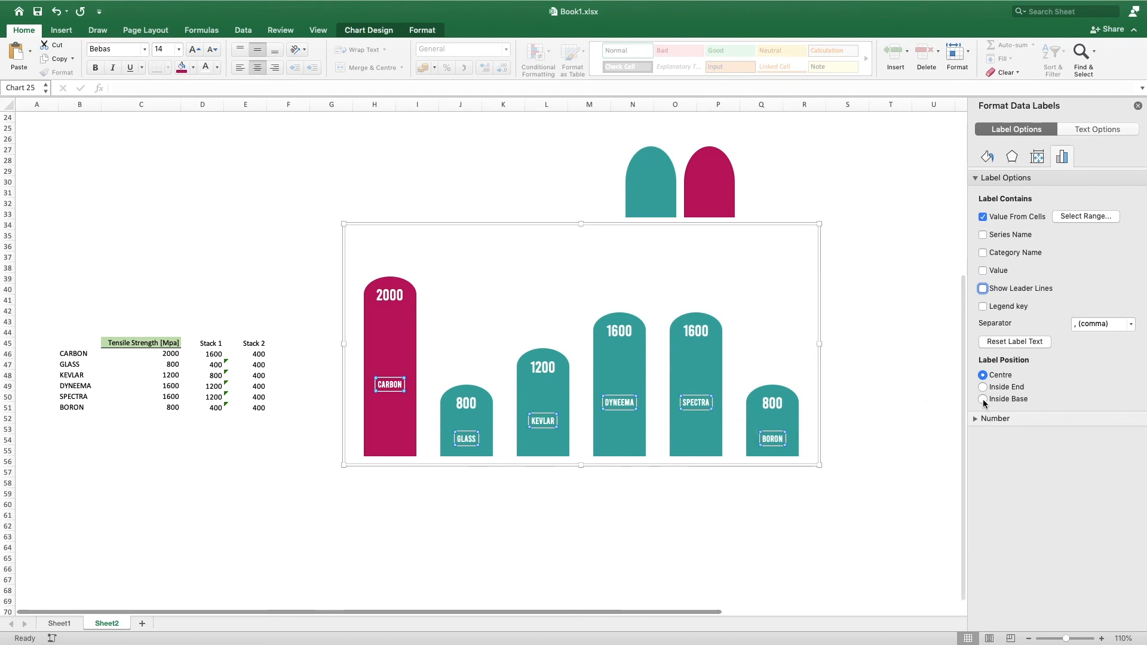
{"action": "left_click", "coordinate": [676, 504]}
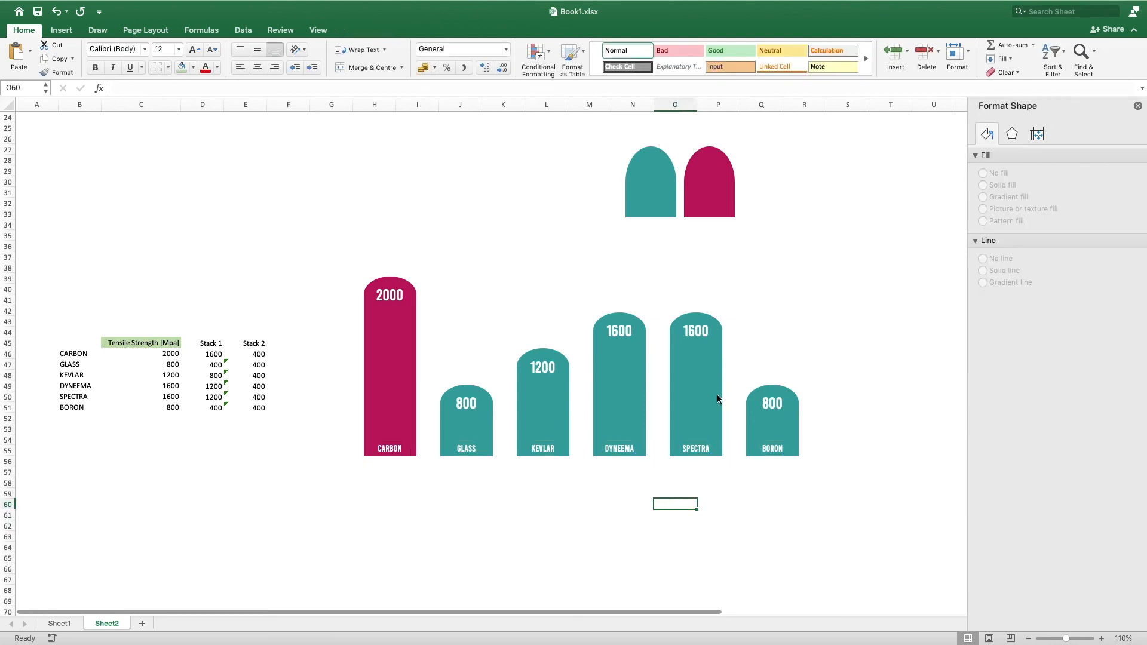
Move the stacked chart slightly left and down, farther below the two rounded shapes
{"action": "left_click", "coordinate": [756, 272]}
{"action": "mouse_move", "coordinate": [776, 224]}
{"action": "left_mouse_down"}
{"action": "mouse_move", "coordinate": [790, 230]}
{"action": "mouse_move", "coordinate": [770, 231]}
{"action": "left_mouse_up"}
{"action": "left_click_drag", "start_coordinate": [767, 232], "coordinate": [741, 280]}
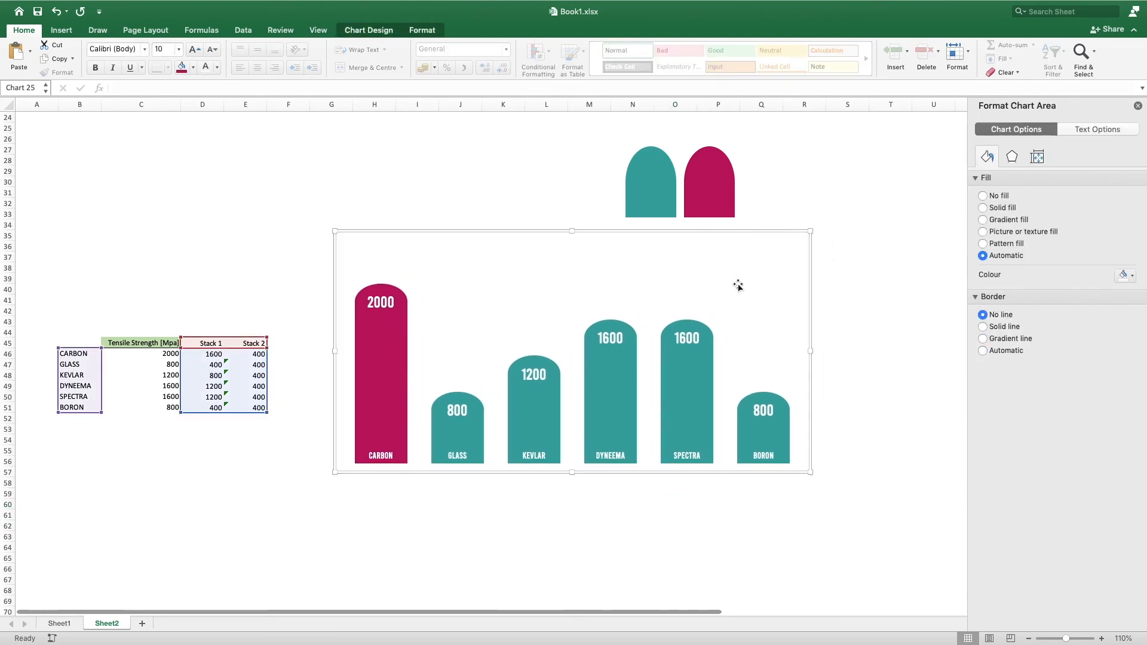
{"action": "scroll", "coordinate": [731, 304], "scroll_direction": "up", "scroll_amount": 9}
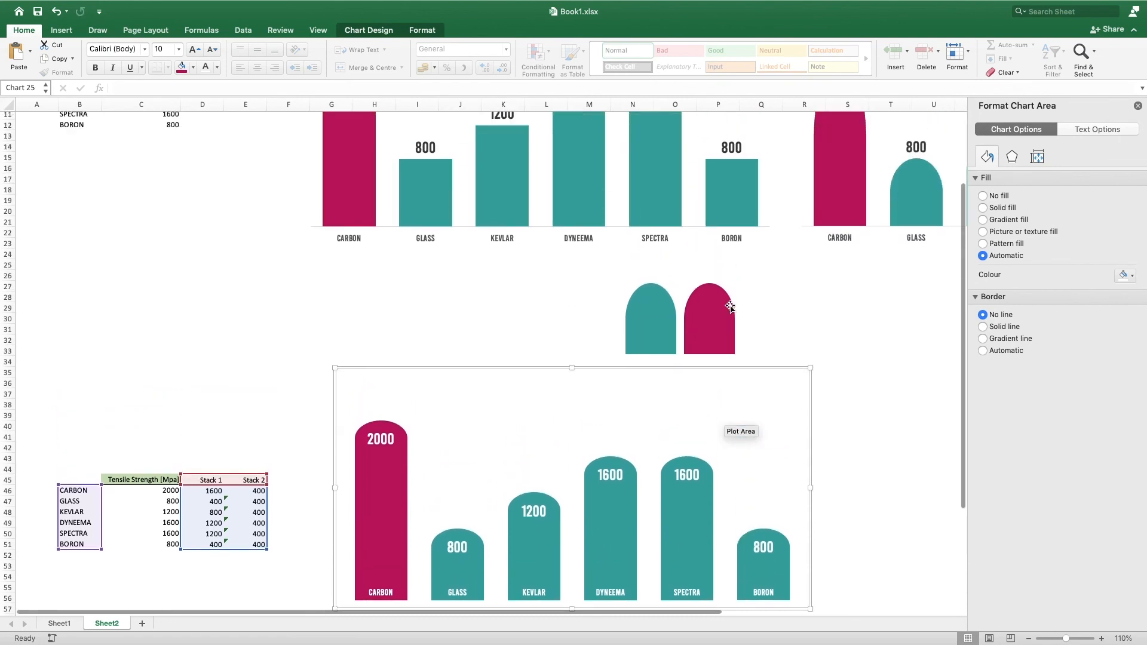
{"action": "scroll", "coordinate": [588, 249], "scroll_direction": "up", "scroll_amount": 2}
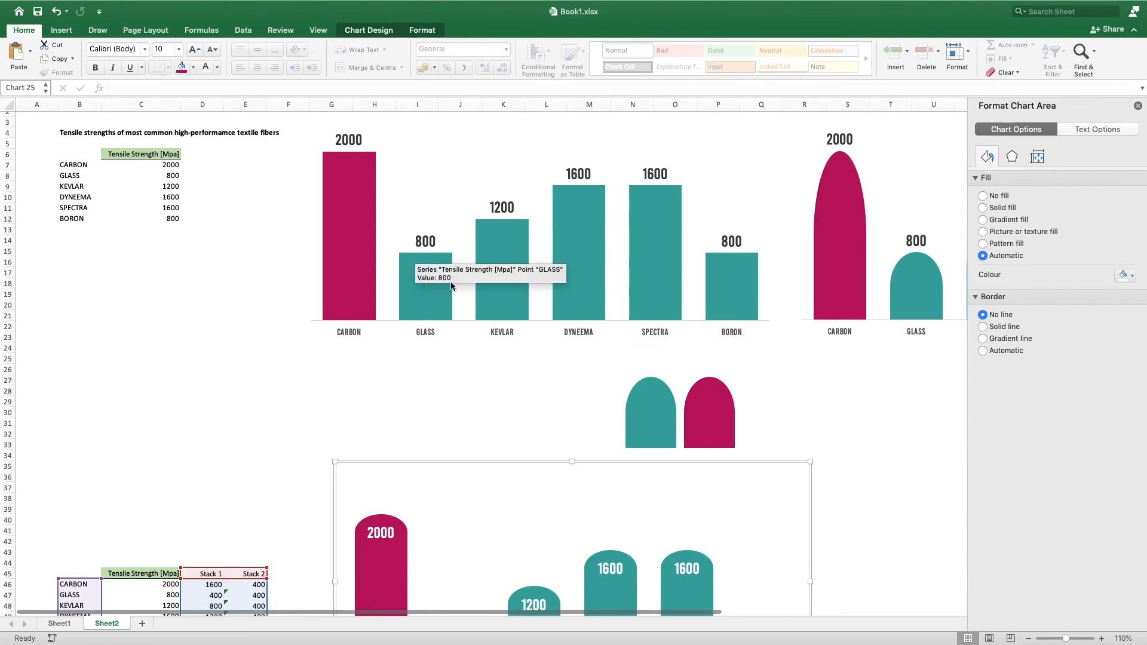
{"action": "scroll", "coordinate": [521, 348], "scroll_direction": "down", "scroll_amount": 3}
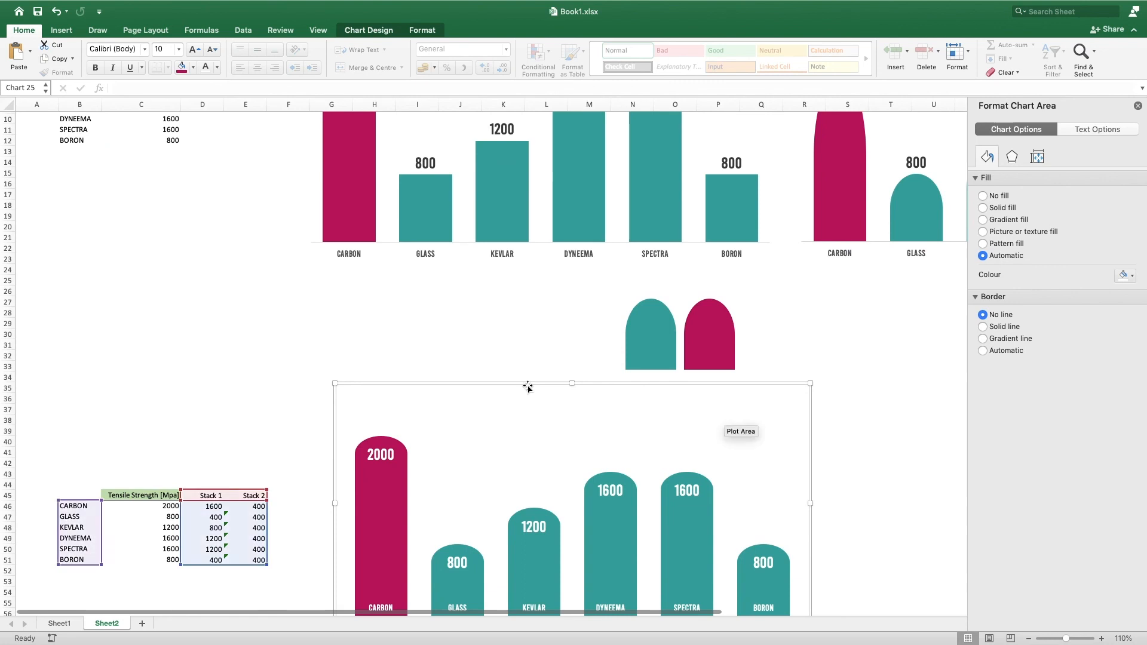
{"action": "left_click", "coordinate": [489, 323]}
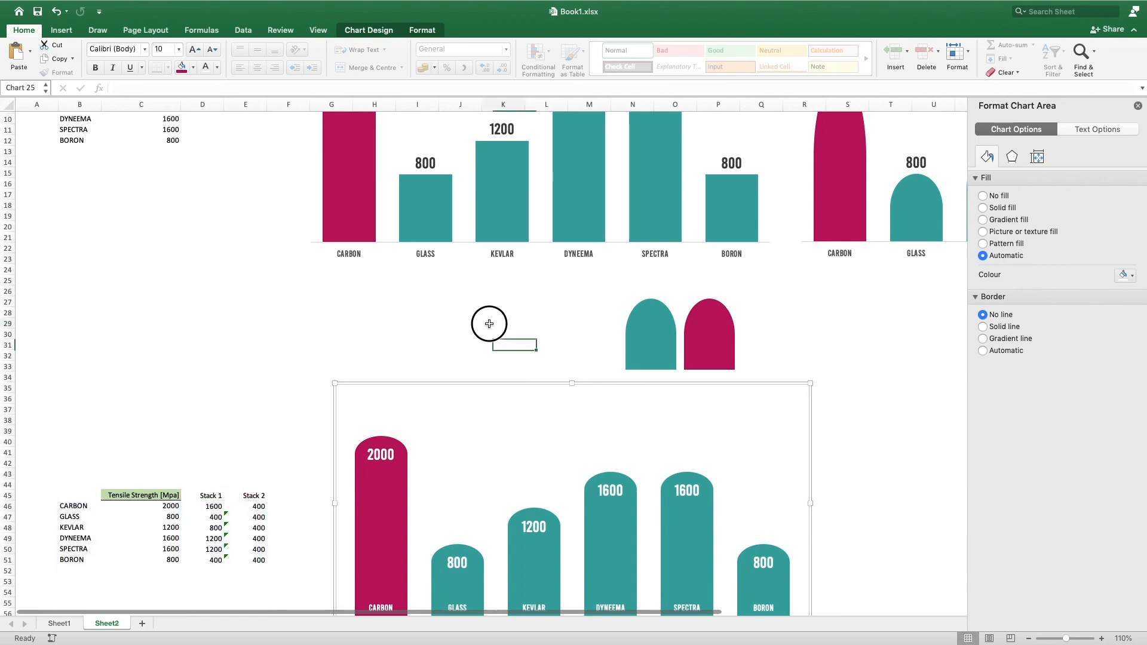
{"action": "scroll", "coordinate": [486, 327], "scroll_direction": "down", "scroll_amount": 3}
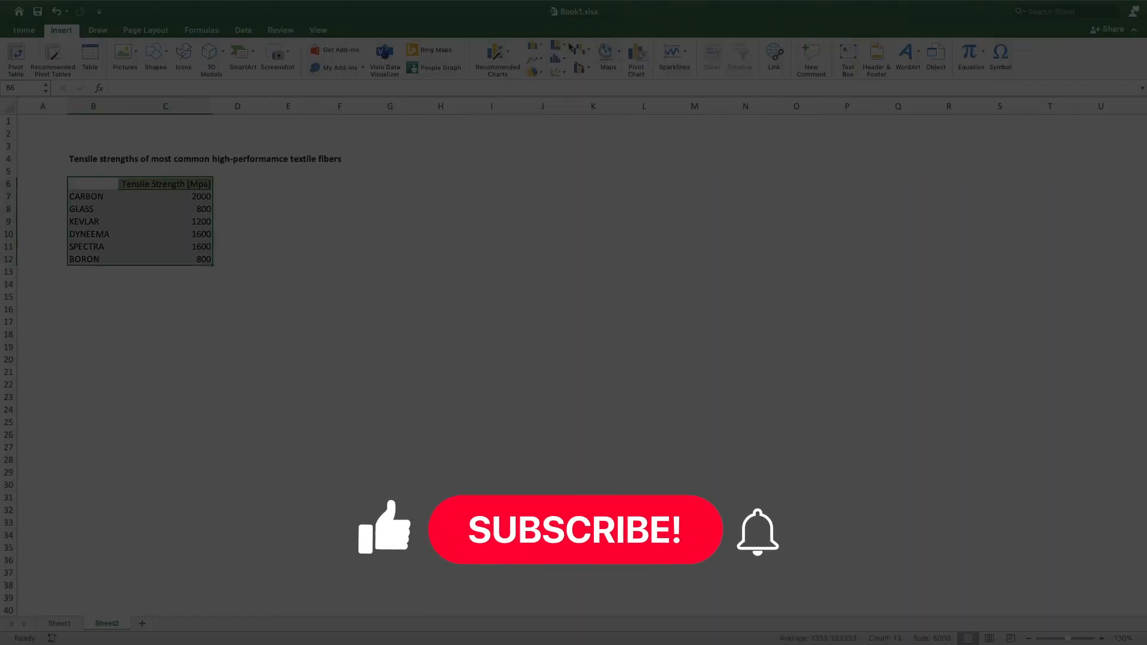
Insert a clustered column chart from the tensile strength table B6:C12, size it to 5" high by 10" wide and place it beside the table
{"action": "left_click", "coordinate": [535, 47]}
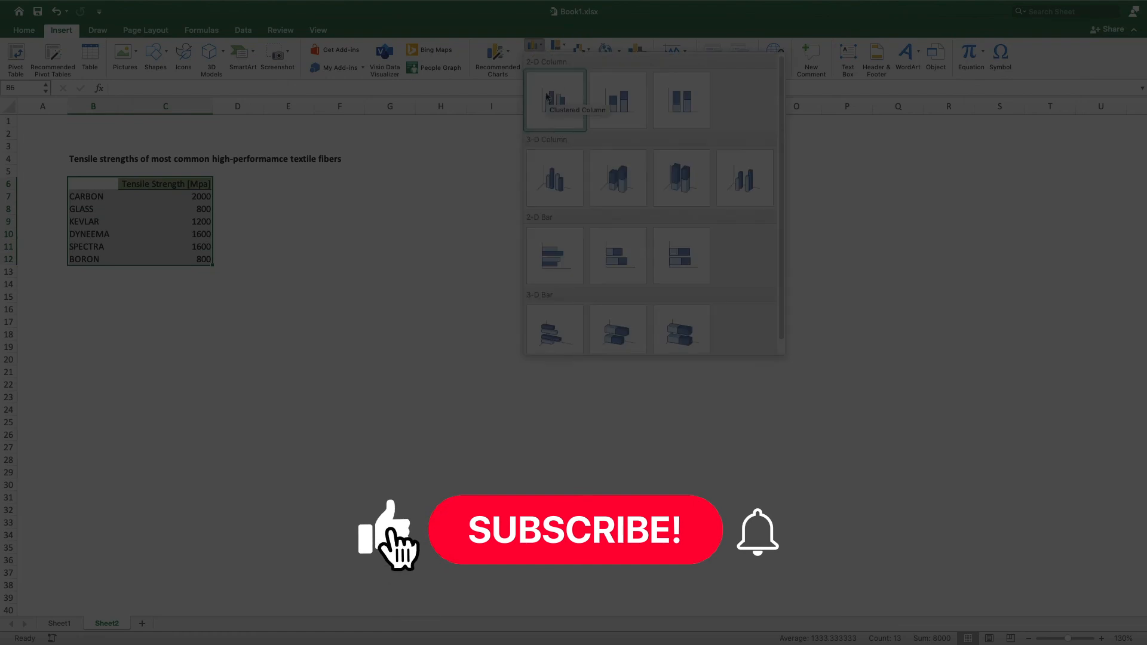
{"action": "left_click", "coordinate": [555, 102]}
{"action": "left_click_drag", "start_coordinate": [511, 276], "coordinate": [461, 189]}
{"action": "left_click", "coordinate": [422, 30]}
{"action": "double_click", "coordinate": [1056, 51]}
{"action": "type", "text": "5"}
{"action": "key", "text": "Tab"}
{"action": "type", "text": "10"}
{"action": "left_click_drag", "start_coordinate": [709, 190], "coordinate": [697, 166]}
Delete the chart's vertical axis and link its title to the heading in cell B4
{"action": "left_click", "coordinate": [381, 287]}
{"action": "key", "text": "Delete"}
{"action": "left_click", "coordinate": [647, 178]}
{"action": "type", "text": "="}
{"action": "left_click", "coordinate": [94, 159]}
{"action": "key", "text": "Return"}
{"action": "left_click", "coordinate": [591, 166]}
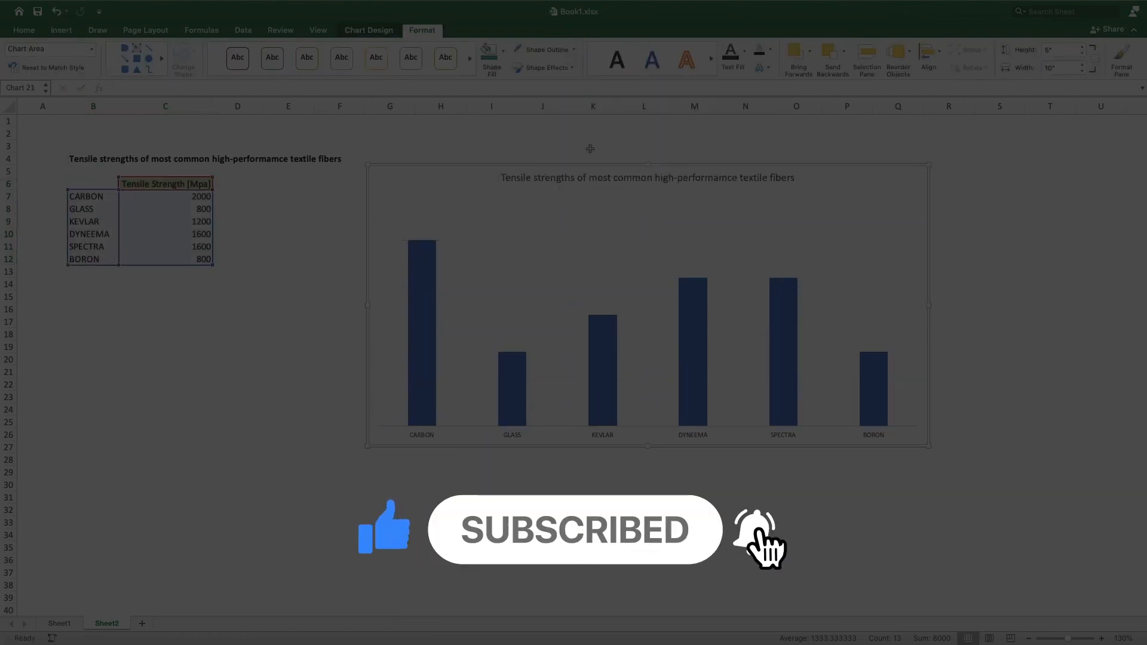
Set the column series' gap width to 45% and move the chart slightly left toward the table
{"action": "right_click", "coordinate": [499, 166]}
{"action": "left_click", "coordinate": [543, 426]}
{"action": "left_click", "coordinate": [422, 275]}
{"action": "left_click", "coordinate": [1037, 156]}
{"action": "double_click", "coordinate": [1108, 239]}
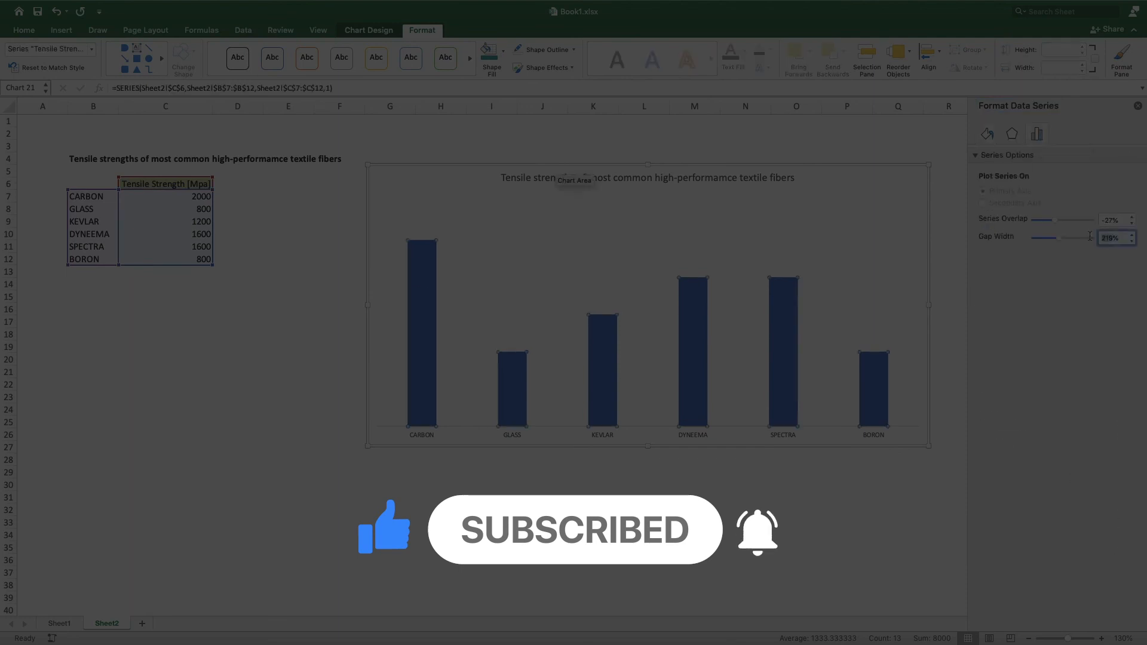
{"action": "type", "text": "45"}
{"action": "key", "text": "Return"}
{"action": "left_click_drag", "start_coordinate": [860, 179], "coordinate": [808, 185]}
Format the chart's category axis labels in the Bebas font at size 14
{"action": "left_click", "coordinate": [368, 442]}
{"action": "left_click", "coordinate": [24, 30]}
{"action": "left_click", "coordinate": [143, 50]}
{"action": "left_click", "coordinate": [160, 49]}
{"action": "type", "text": "14"}
{"action": "key", "text": "Return"}
Fill all columns of the series with solid teal and delete the chart title
{"action": "left_click", "coordinate": [371, 272]}
{"action": "left_click", "coordinate": [987, 133]}
{"action": "left_click", "coordinate": [1132, 276]}
{"action": "left_click", "coordinate": [1036, 428]}
{"action": "left_click", "coordinate": [983, 334]}
{"action": "left_click", "coordinate": [543, 483]}
{"action": "left_click", "coordinate": [622, 186]}
{"action": "key", "text": "Delete"}
Add data labels above the columns and format them in the Bebas font at a larger size
{"action": "right_click", "coordinate": [365, 270]}
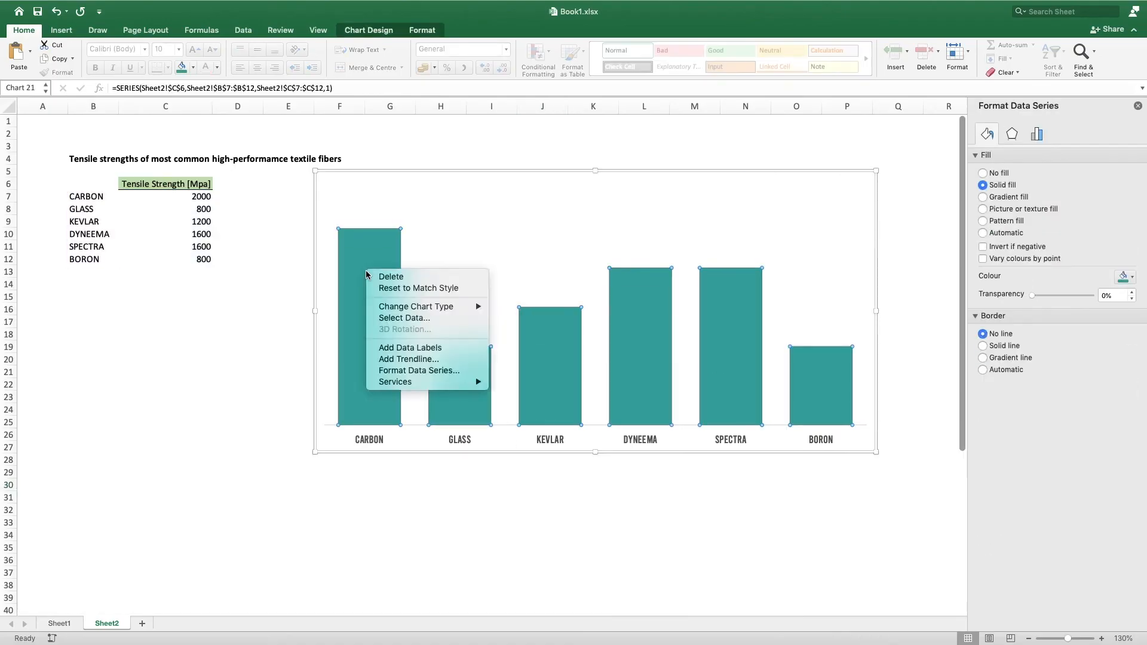
{"action": "left_click", "coordinate": [411, 347]}
{"action": "left_click", "coordinate": [369, 221]}
{"action": "left_click", "coordinate": [178, 49]}
{"action": "left_click", "coordinate": [144, 50]}
{"action": "left_click", "coordinate": [898, 385]}
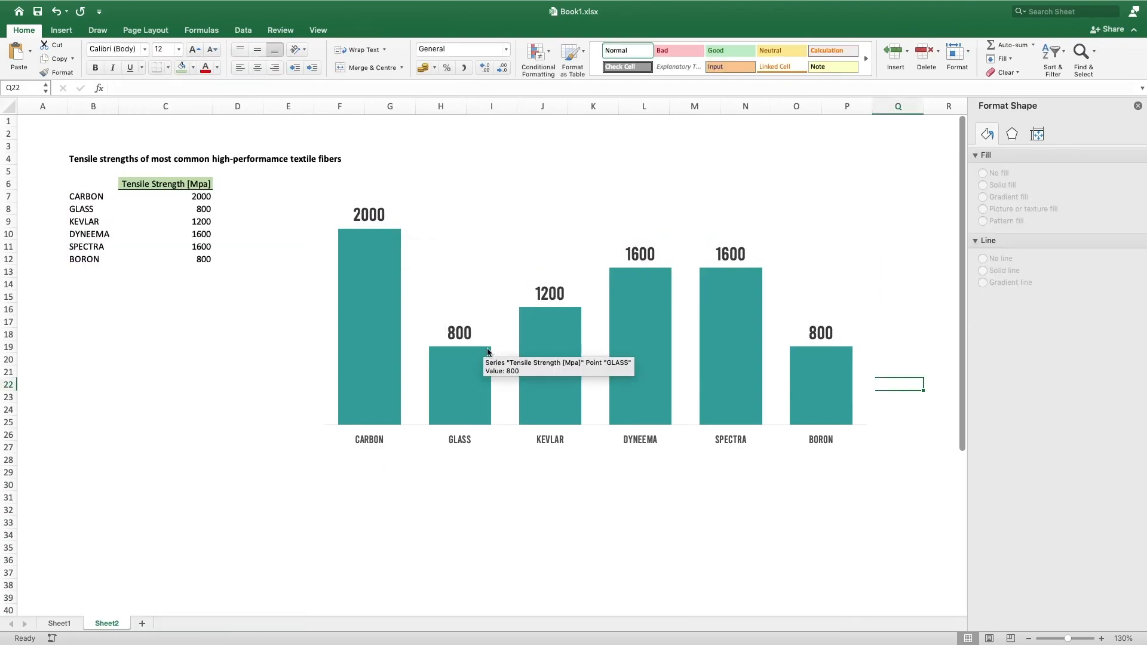
Fill only the CARBON column with solid magenta
{"action": "left_click", "coordinate": [369, 279]}
{"action": "left_click", "coordinate": [370, 278]}
{"action": "left_click", "coordinate": [989, 134]}
{"action": "left_click", "coordinate": [1132, 276]}
{"action": "left_click", "coordinate": [1047, 425]}
{"action": "left_click", "coordinate": [543, 497]}
Reposition the column chart and place a pasted copy of it to its right
{"action": "left_click", "coordinate": [788, 194]}
{"action": "left_click_drag", "start_coordinate": [789, 194], "coordinate": [829, 145]}
{"action": "scroll", "coordinate": [741, 545], "scroll_direction": "down", "scroll_amount": 3}
{"action": "left_click", "coordinate": [571, 402]}
{"action": "left_click", "coordinate": [699, 160]}
{"action": "key", "text": "super+c"}
{"action": "left_click", "coordinate": [804, 192]}
{"action": "key", "text": "super+v"}
{"action": "left_click_drag", "start_coordinate": [896, 207], "coordinate": [829, 136]}
{"action": "mouse_move", "coordinate": [661, 611]}
{"action": "left_mouse_down"}
{"action": "mouse_move", "coordinate": [819, 611]}
{"action": "mouse_move", "coordinate": [794, 611]}
{"action": "left_mouse_up"}
{"action": "left_click", "coordinate": [423, 401]}
Draw an upright rounded-top Delay shape of about 1.07 by 1.47 inches below the charts and prepare outline-free teal and magenta versions
{"action": "left_click", "coordinate": [61, 30]}
{"action": "left_click", "coordinate": [157, 50]}
{"action": "left_click_drag", "start_coordinate": [392, 134], "coordinate": [391, 179]}
{"action": "left_click", "coordinate": [377, 348]}
{"action": "left_click_drag", "start_coordinate": [377, 382], "coordinate": [441, 428]}
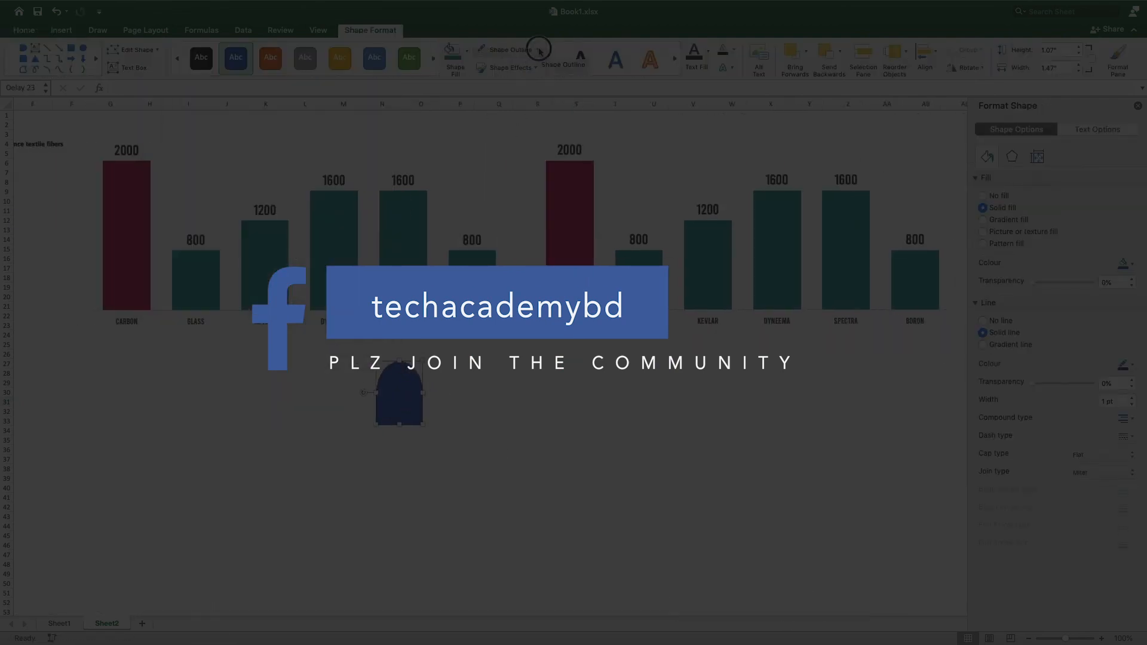
{"action": "left_click", "coordinate": [466, 52]}
{"action": "left_click", "coordinate": [654, 383]}
Copy the teal rounded shape and paste it onto the column series of the duplicated chart
{"action": "left_click", "coordinate": [410, 385]}
{"action": "key", "text": "super+c"}
{"action": "left_click", "coordinate": [693, 269]}
{"action": "key", "text": "super+v"}
{"action": "left_click", "coordinate": [654, 374]}
Copy the magenta rounded shape and paste it onto only the CARBON column of the duplicated chart
{"action": "left_click", "coordinate": [455, 391]}
{"action": "key", "text": "super+c"}
{"action": "left_click", "coordinate": [569, 260]}
{"action": "left_click", "coordinate": [569, 260]}
{"action": "key", "text": "super+v"}
{"action": "left_click", "coordinate": [615, 392]}
{"action": "left_click_drag", "start_coordinate": [1065, 638], "coordinate": [1056, 638]}
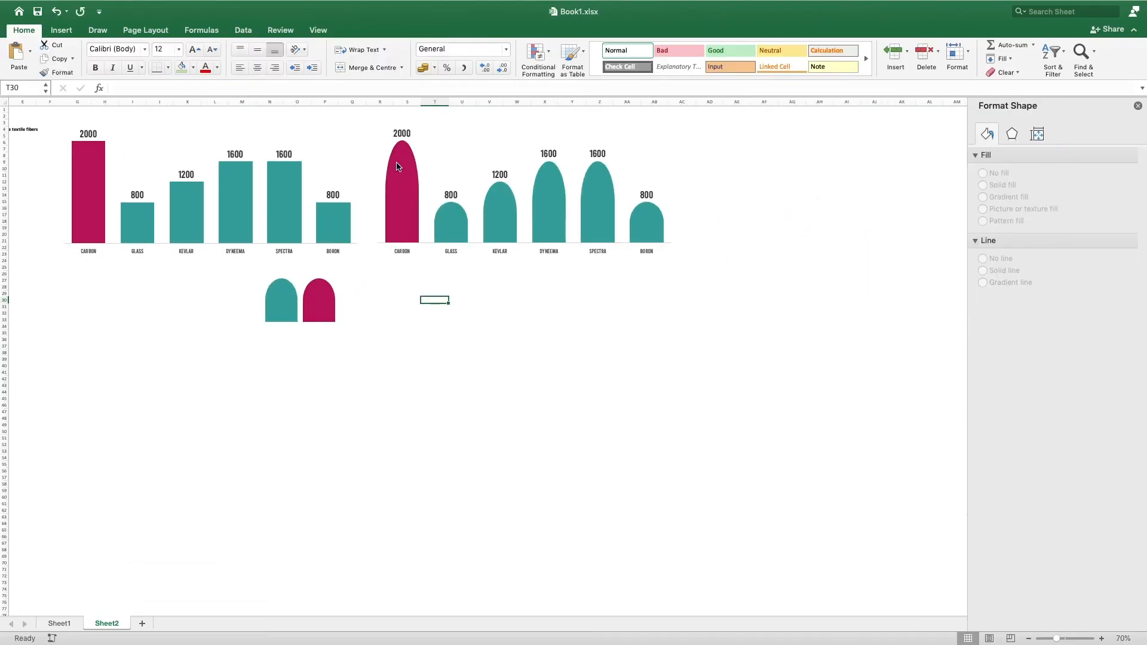
Copy the tensile strength table B6:C12 and paste it at B45 below the charts
{"action": "left_click", "coordinate": [1101, 639]}
{"action": "left_click", "coordinate": [1101, 638]}
{"action": "left_click", "coordinate": [1102, 638]}
{"action": "left_click", "coordinate": [266, 430]}
{"action": "left_click_drag", "start_coordinate": [173, 610], "coordinate": [110, 609]}
{"action": "left_click_drag", "start_coordinate": [71, 163], "coordinate": [127, 221]}
{"action": "key", "text": "super+c"}
{"action": "left_click", "coordinate": [71, 536]}
{"action": "key", "text": "super+v"}
{"action": "left_click", "coordinate": [298, 516]}
Add the headers Stack 1 in D45 and Stack 2 in E45 beside the copied table
{"action": "scroll", "coordinate": [576, 251], "scroll_direction": "right", "scroll_amount": 5}
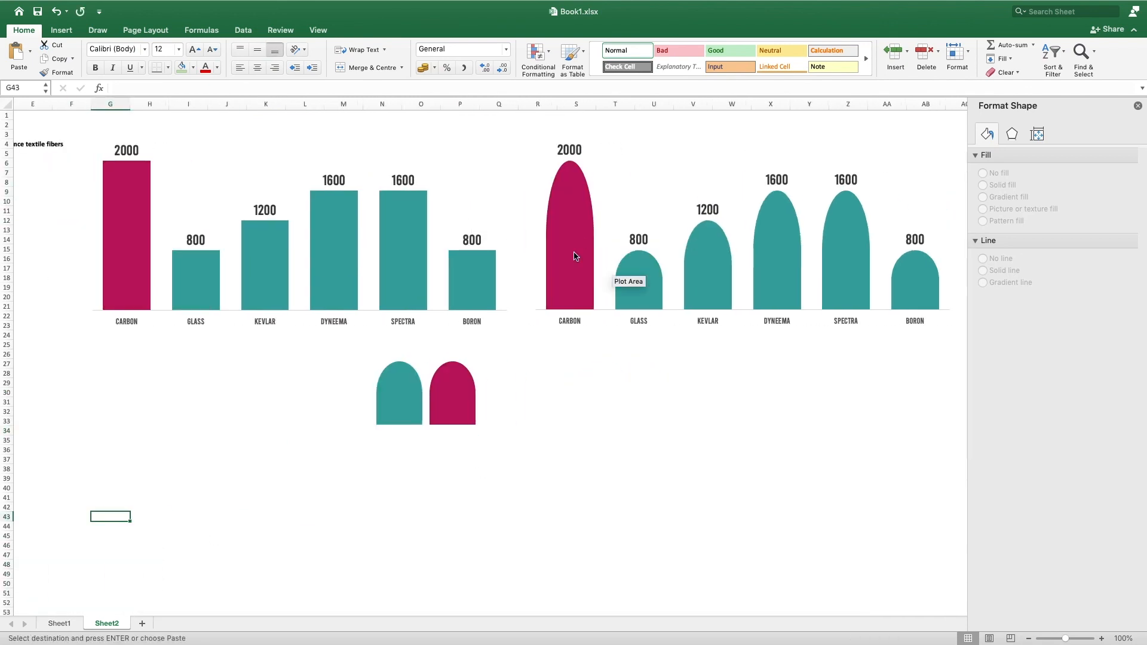
{"action": "mouse_move", "coordinate": [576, 256]}
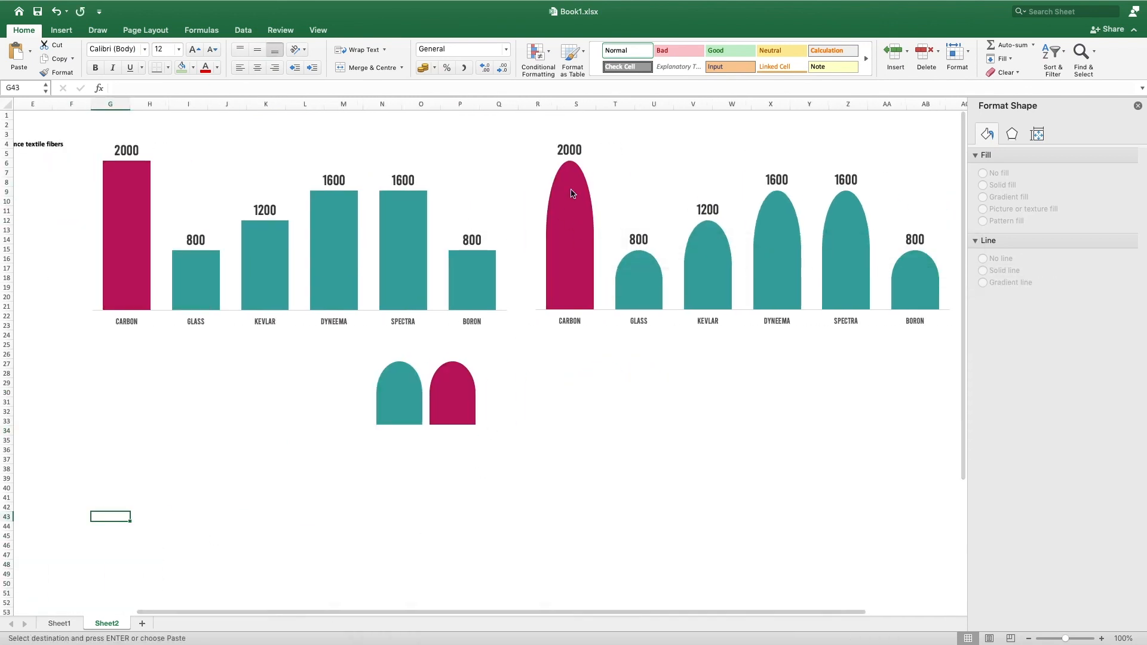
{"action": "scroll", "coordinate": [558, 223], "scroll_direction": "left", "scroll_amount": 5}
{"action": "scroll", "coordinate": [307, 525], "scroll_direction": "down", "scroll_amount": 4}
{"action": "left_click", "coordinate": [185, 465]}
{"action": "type", "text": "Stack 1"}
{"action": "left_click", "coordinate": [221, 467]}
{"action": "type", "text": "Stack 2"}
{"action": "key", "text": "Return"}
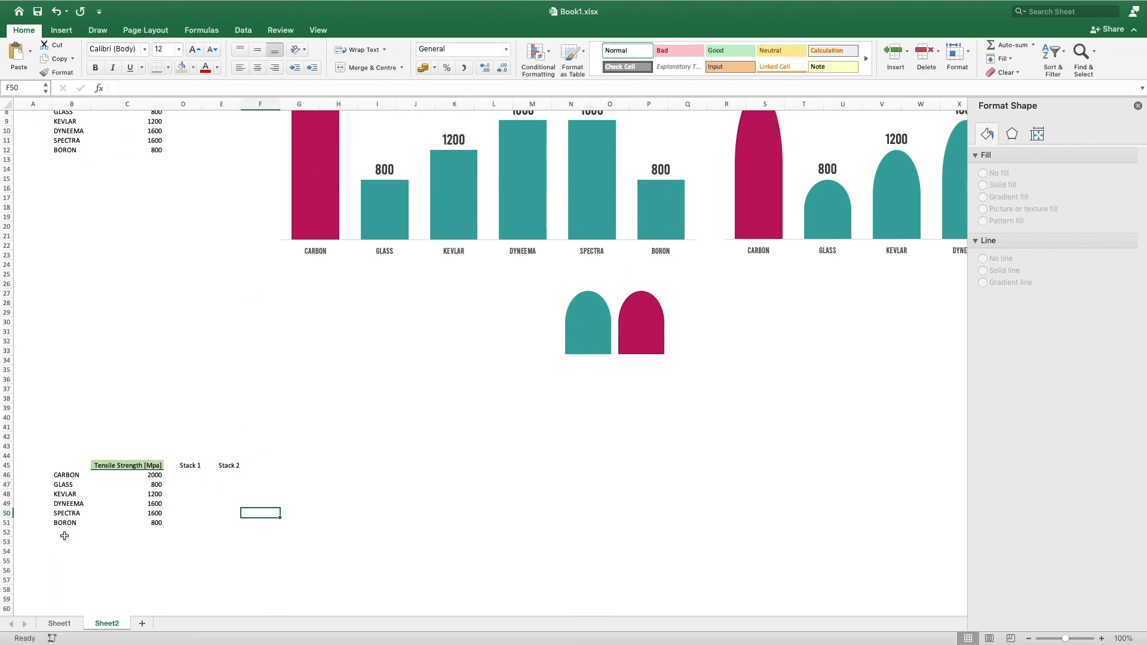
Enter =MIN(C46:C51)/2 in E46 and fill it down the Stack 2 column to E51
{"action": "left_click", "coordinate": [222, 475]}
{"action": "type", "text": "=min("}
{"action": "left_click_drag", "start_coordinate": [153, 475], "coordinate": [154, 521]}
{"action": "type", "text": ")/2"}
{"action": "key", "text": "Return"}
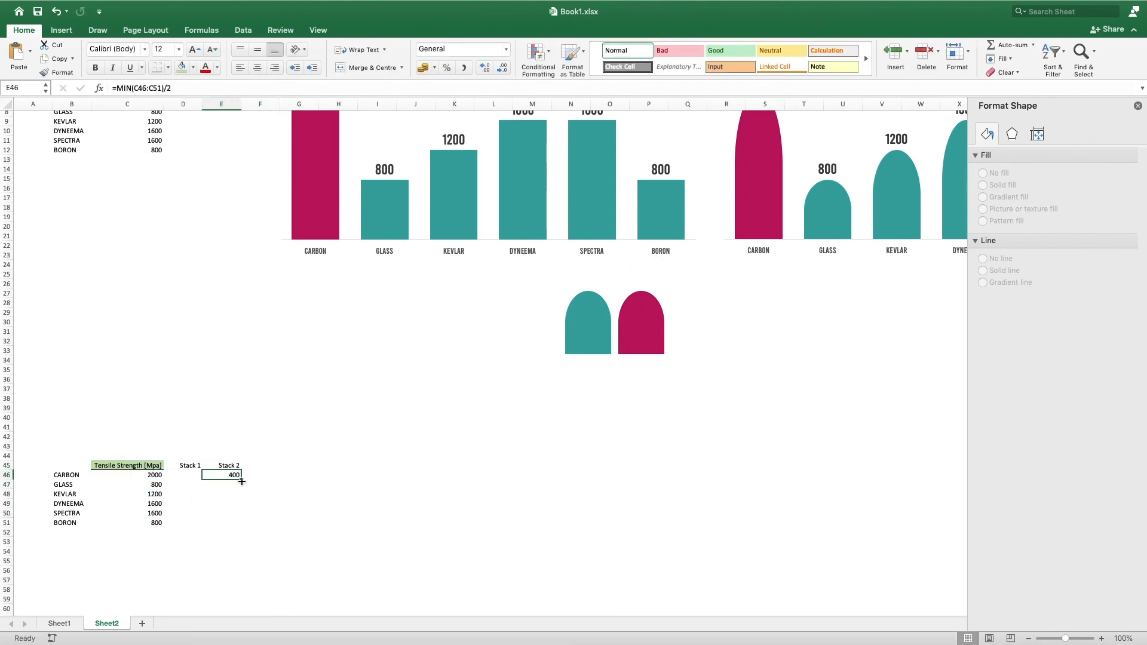
{"action": "left_click_drag", "start_coordinate": [240, 522], "coordinate": [240, 523]}
Enter =C46-E46 in D46 and fill it down the Stack 1 column to D51
{"action": "left_click", "coordinate": [298, 505]}
{"action": "type", "text": "="}
{"action": "left_click", "coordinate": [154, 475]}
{"action": "type", "text": "-"}
{"action": "left_click", "coordinate": [227, 476]}
{"action": "key", "text": "Return"}
{"action": "left_click_drag", "start_coordinate": [204, 480], "coordinate": [203, 524]}
{"action": "left_click", "coordinate": [182, 542]}
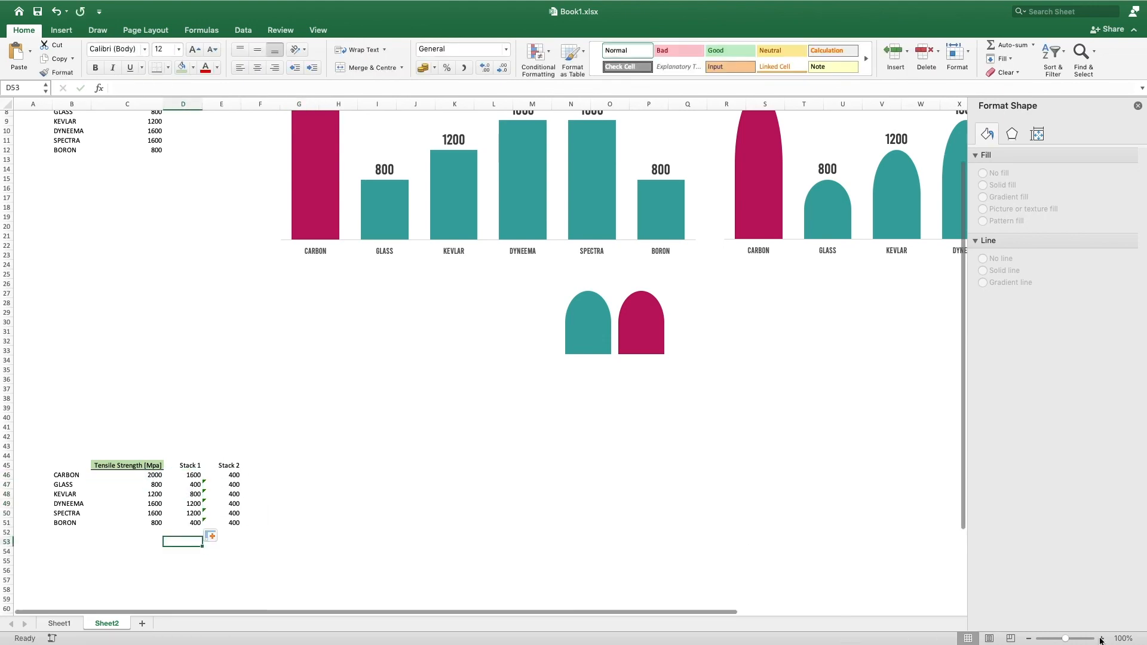
{"action": "scroll", "coordinate": [310, 424], "scroll_direction": "up", "scroll_amount": 3}
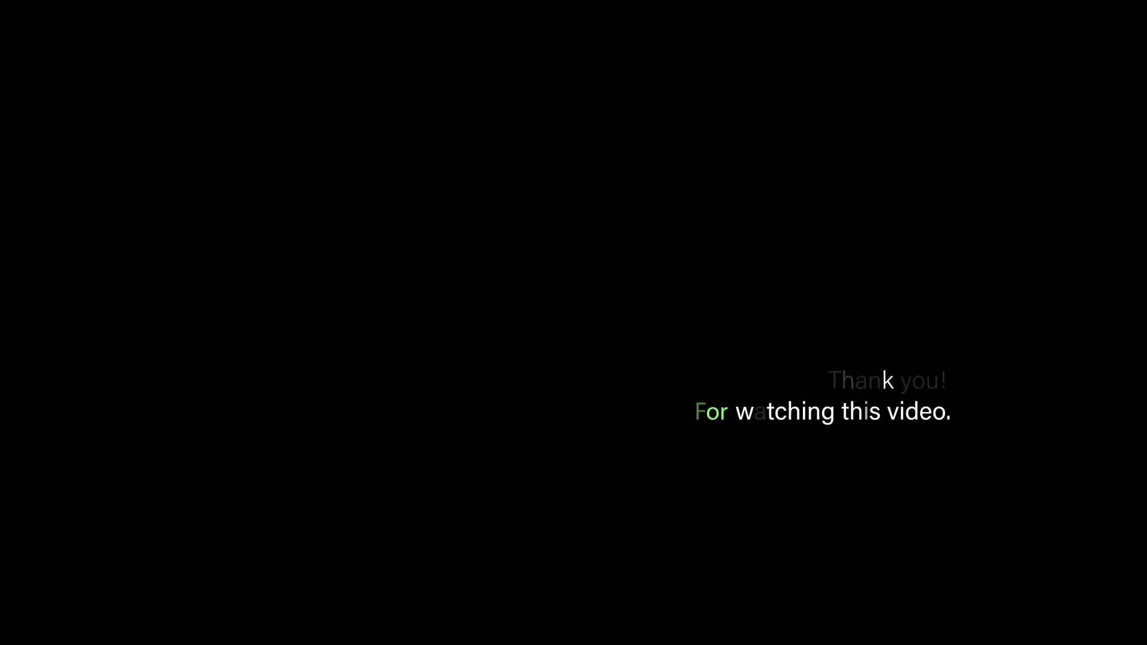